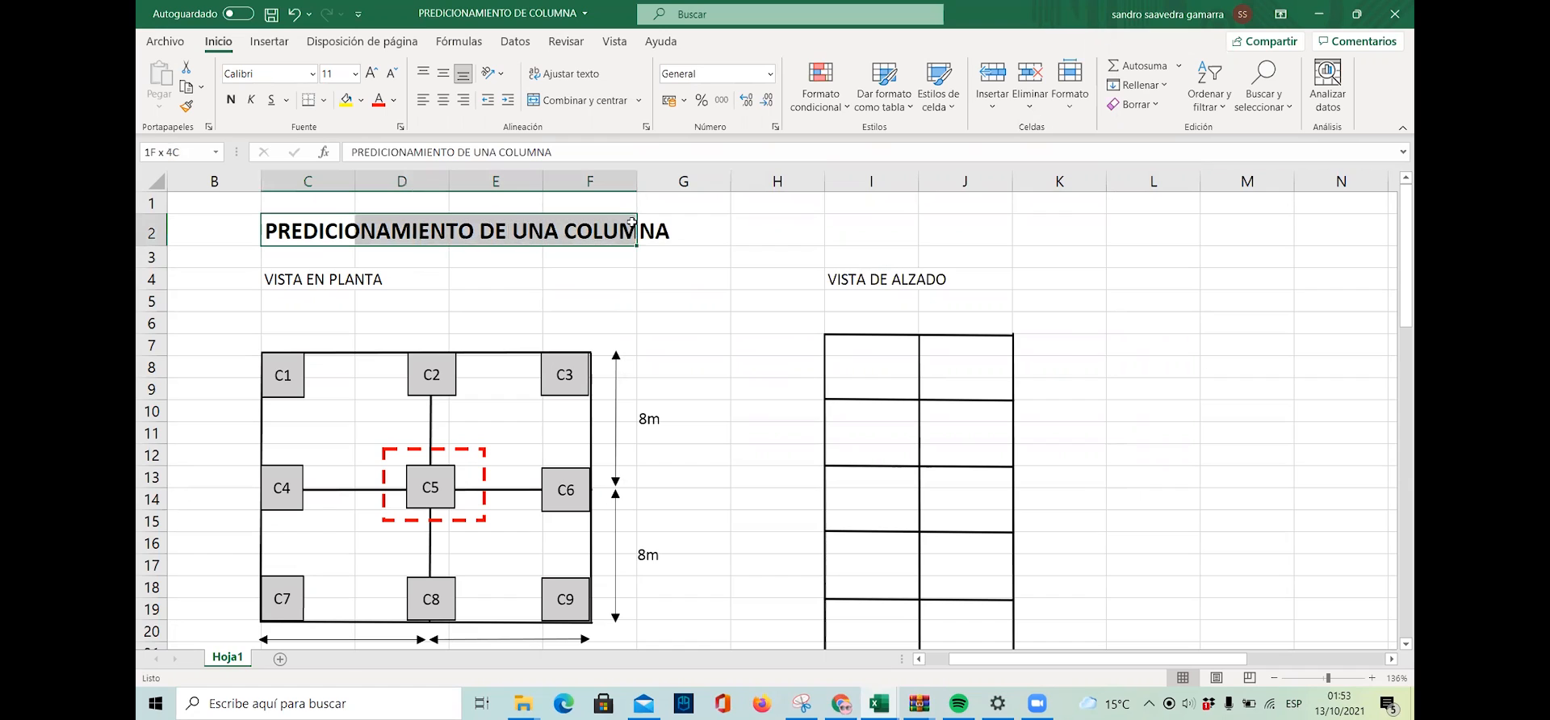
# Examine the worksheet title on pre-sizing a column and the plan view heading below it.
pyautogui.click(755, 238)
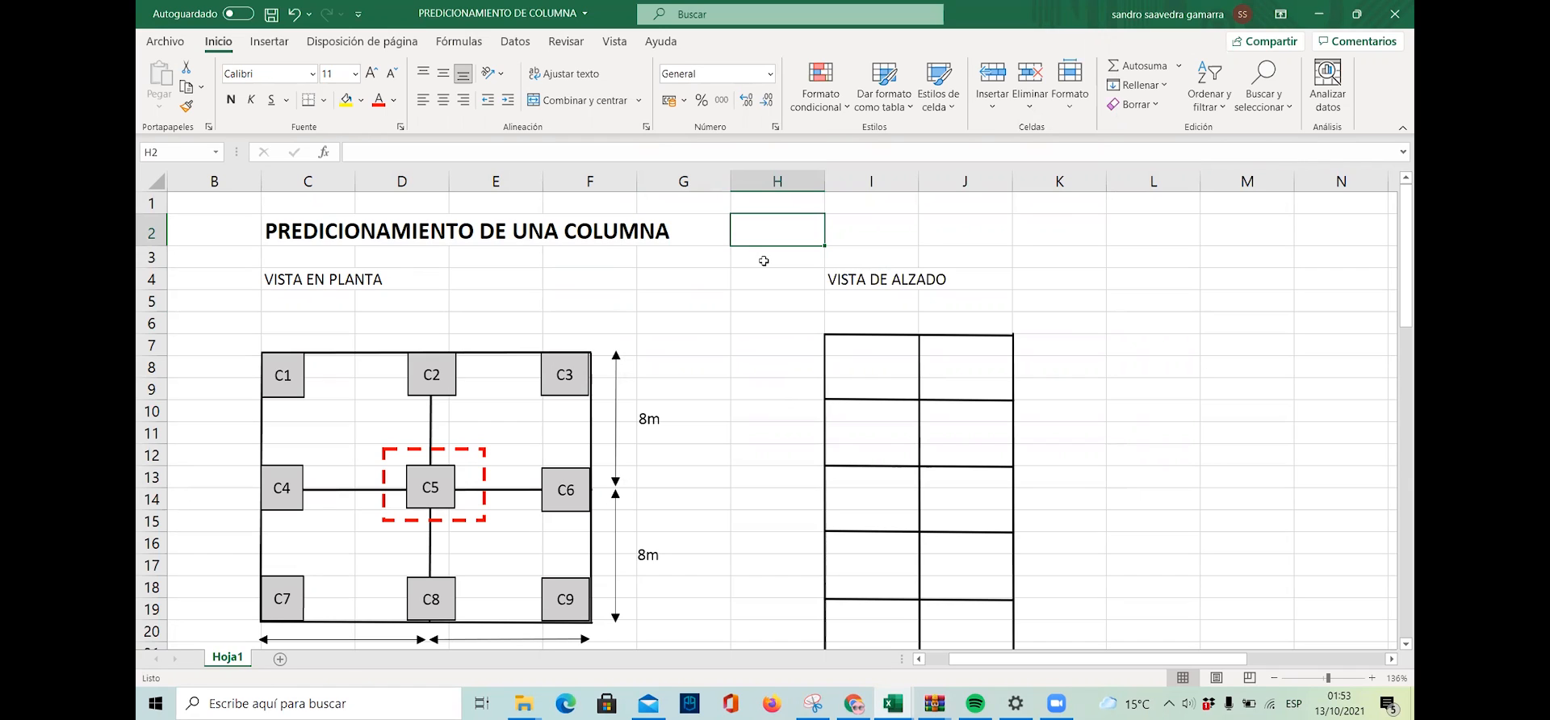
pyautogui.click(523, 301)
pyautogui.click(431, 234)
pyautogui.click(444, 276)
pyautogui.click(310, 231)
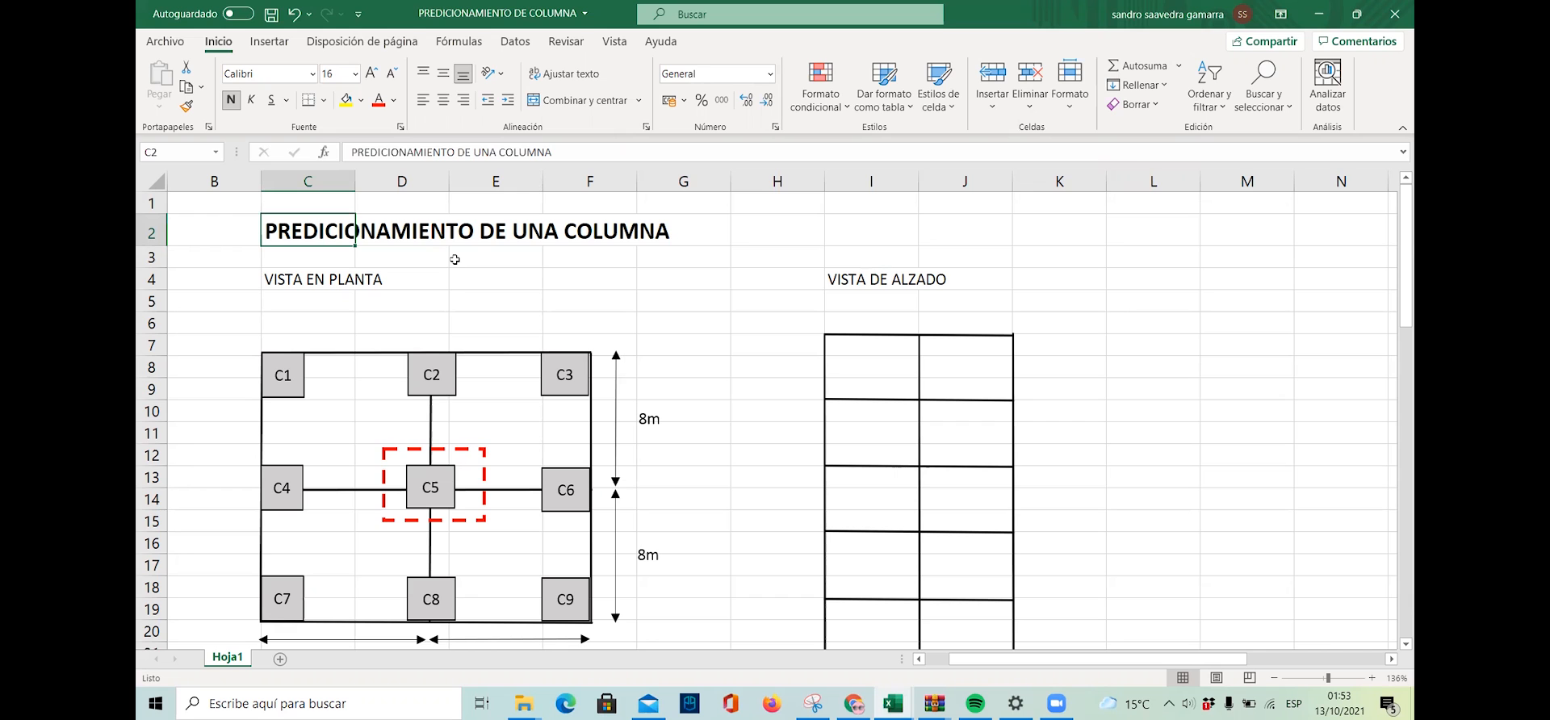
pyautogui.scroll(-1, 651, 320)
pyautogui.scroll(1, 651, 320)
pyautogui.click(658, 302)
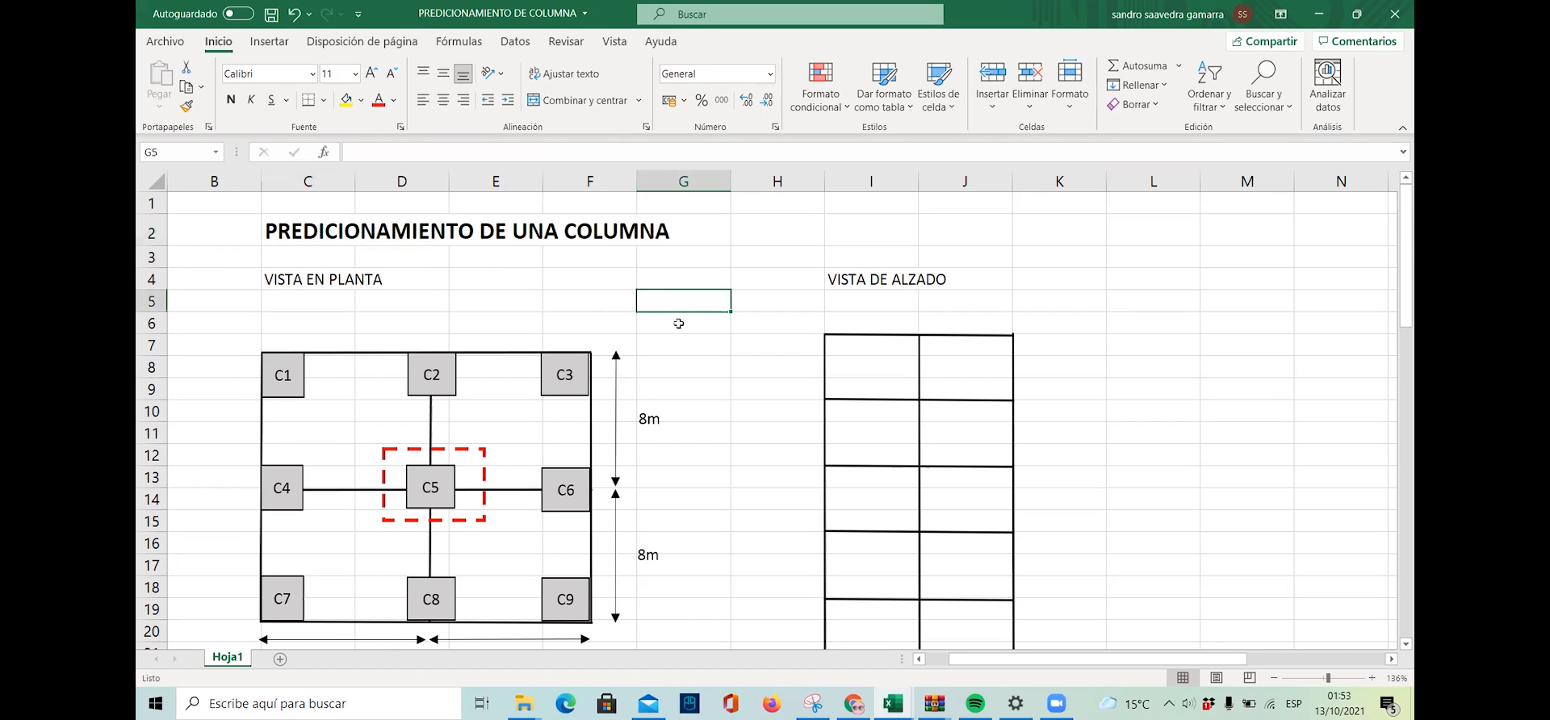
pyautogui.click(653, 280)
pyautogui.click(578, 301)
pyautogui.click(471, 300)
pyautogui.click(342, 306)
pyautogui.click(310, 342)
pyautogui.click(465, 306)
pyautogui.click(524, 326)
pyautogui.click(599, 305)
pyautogui.click(613, 323)
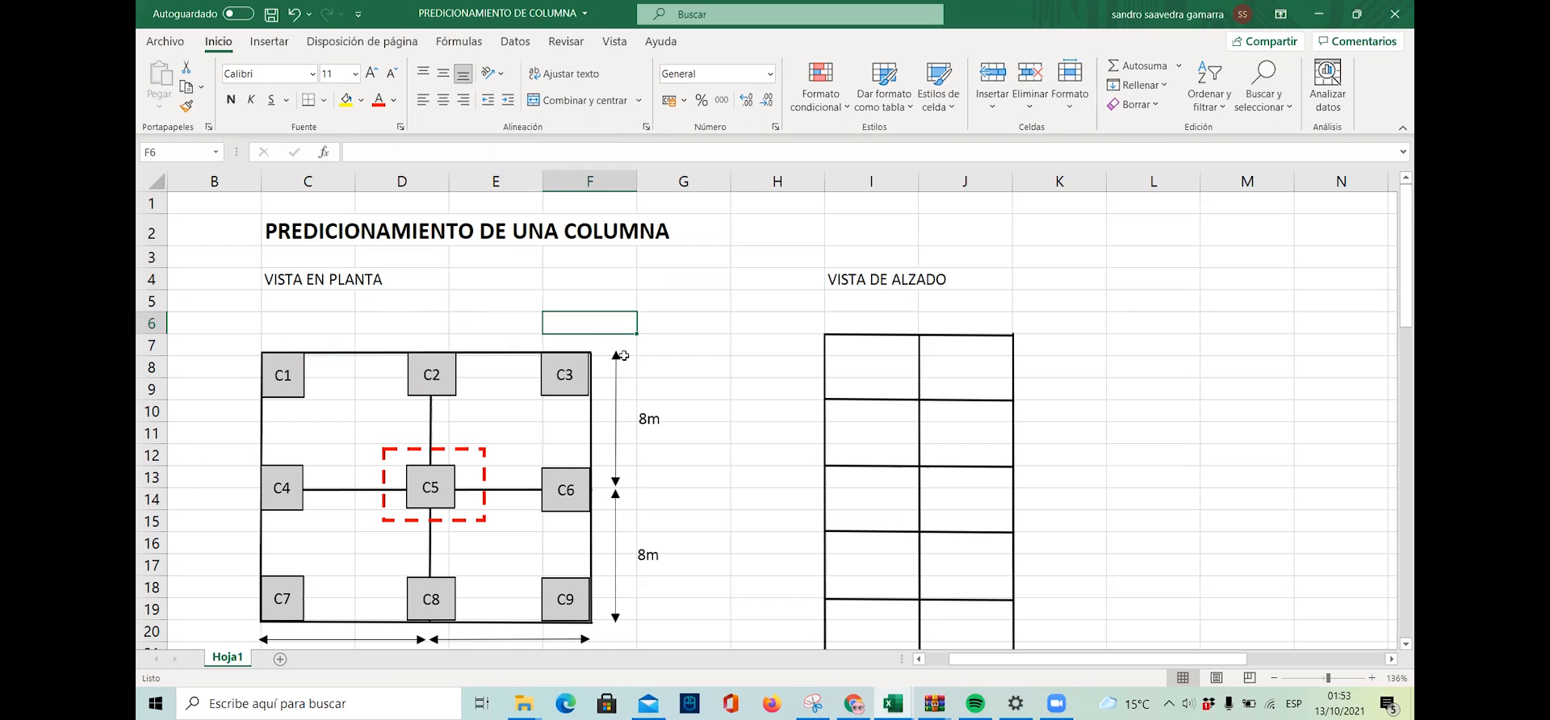
pyautogui.scroll(-1, 623, 355)
pyautogui.scroll(1, 975, 369)
pyautogui.scroll(-2, 310, 316)
pyautogui.scroll(2, 496, 445)
pyautogui.click(653, 305)
pyautogui.scroll(-2, 358, 322)
pyautogui.scroll(2, 311, 343)
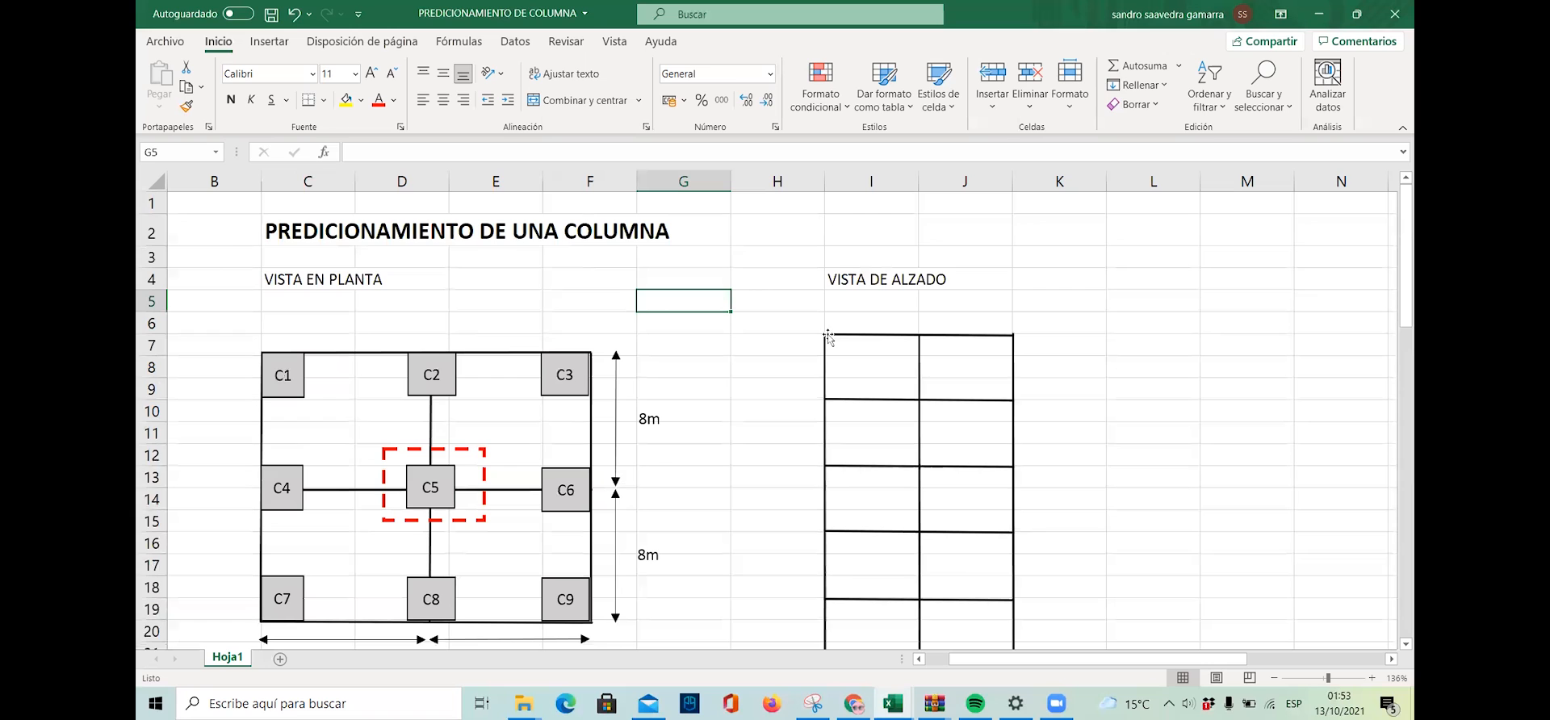
# Examine the building's elevation drawing from base to top level, and compare its heading with the plan view's.
pyautogui.scroll(-1, 857, 404)
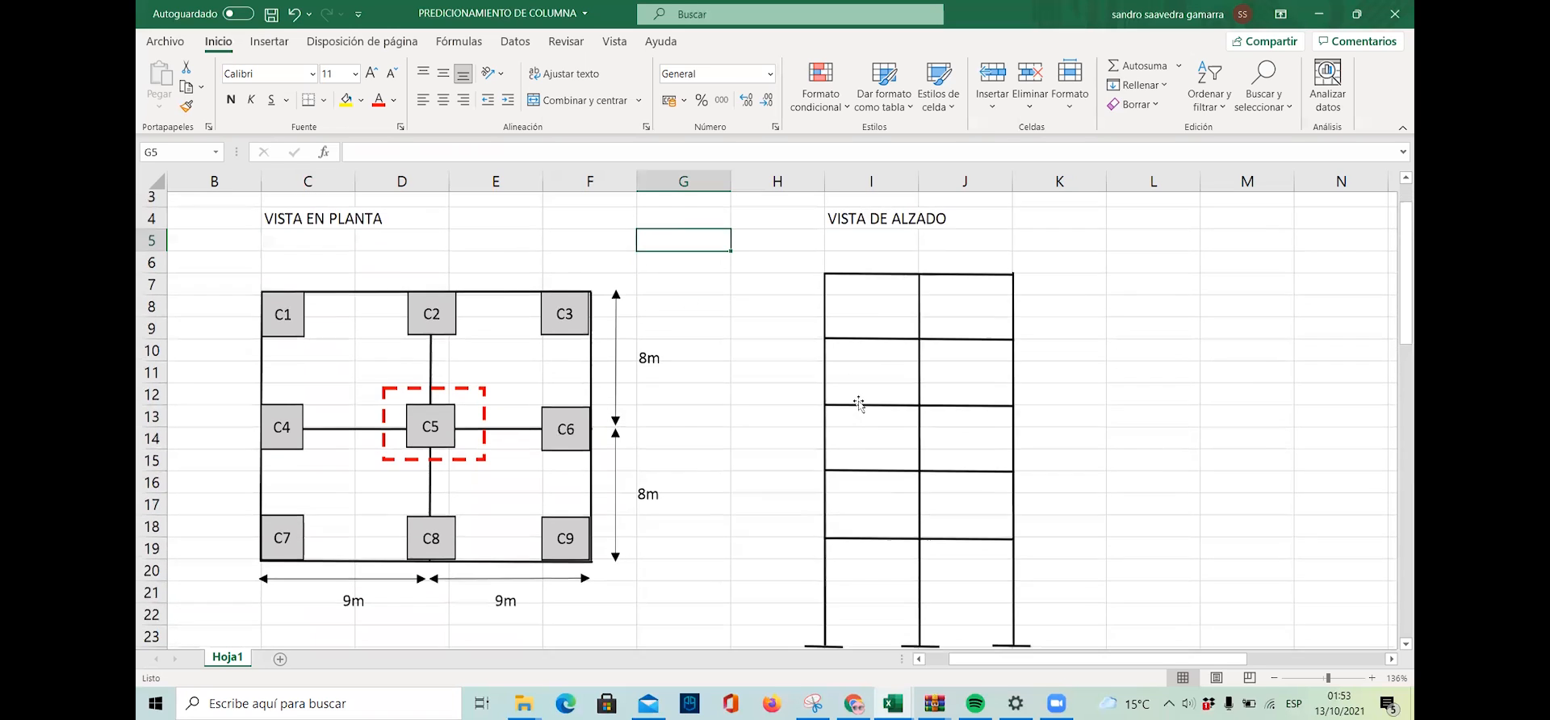
pyautogui.moveTo(1039, 615); pyautogui.dragTo(999, 259)
pyautogui.click(1117, 277)
pyautogui.moveTo(1062, 597); pyautogui.dragTo(1050, 272)
pyautogui.click(1231, 297)
pyautogui.moveTo(1068, 603); pyautogui.dragTo(1066, 260)
pyautogui.click(1140, 291)
pyautogui.scroll(1, 708, 450)
pyautogui.click(328, 289)
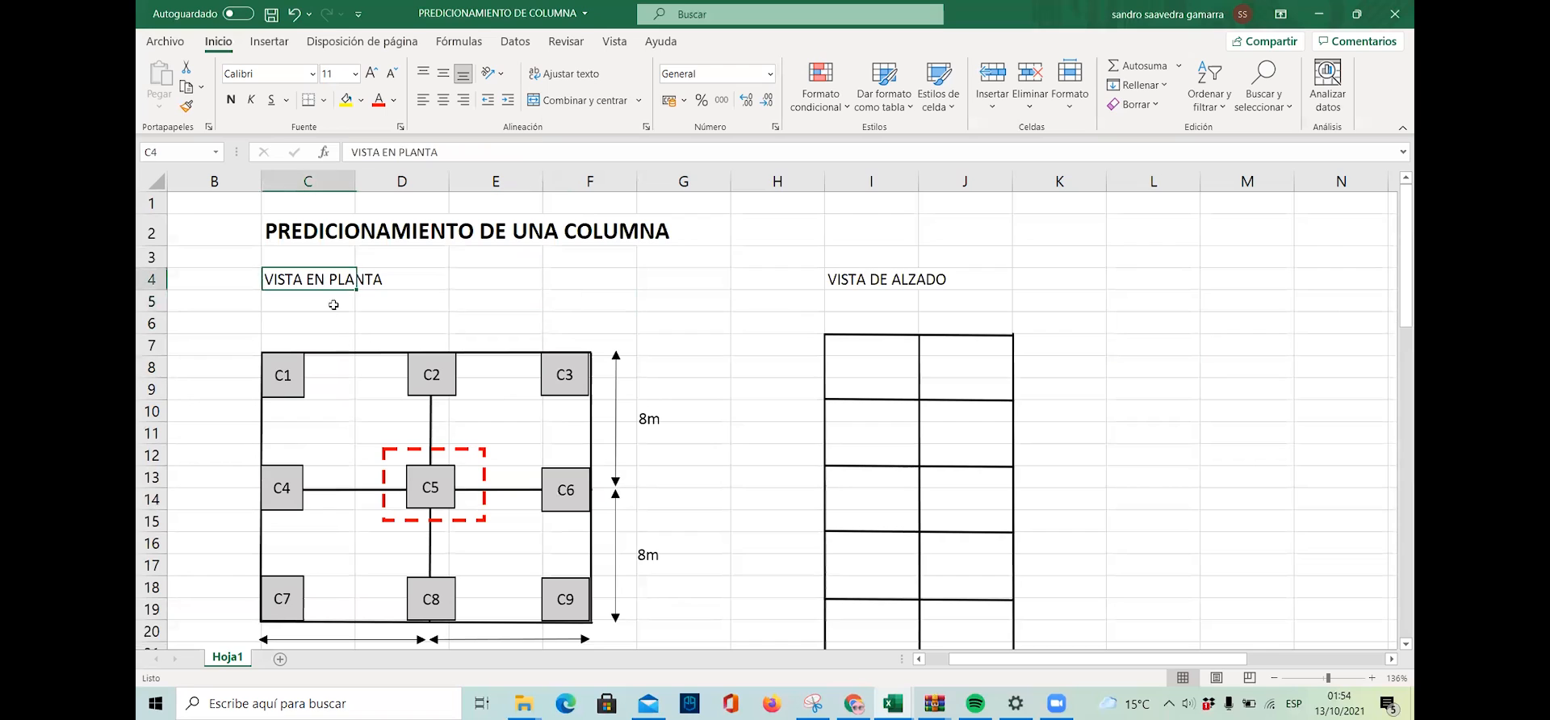
pyautogui.click(874, 282)
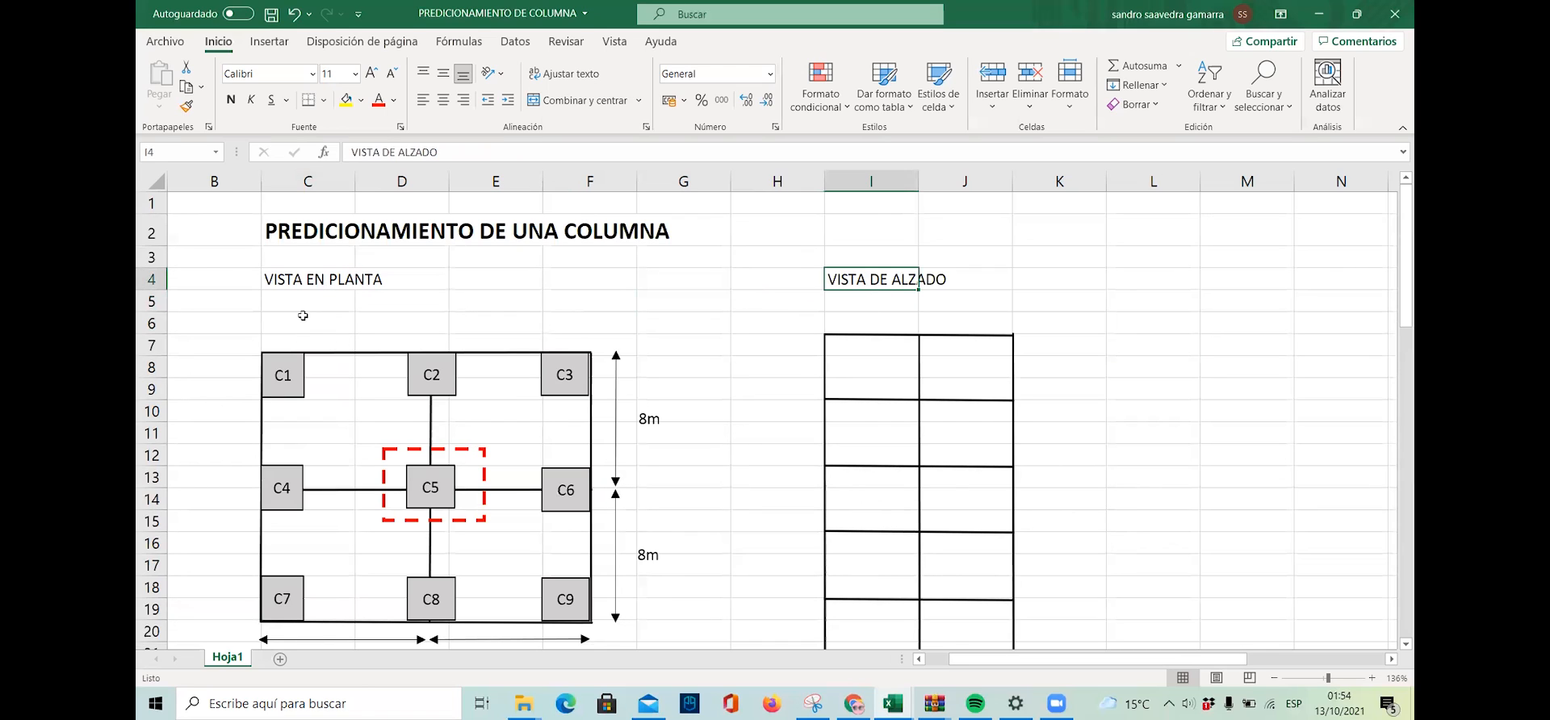
pyautogui.click(316, 280)
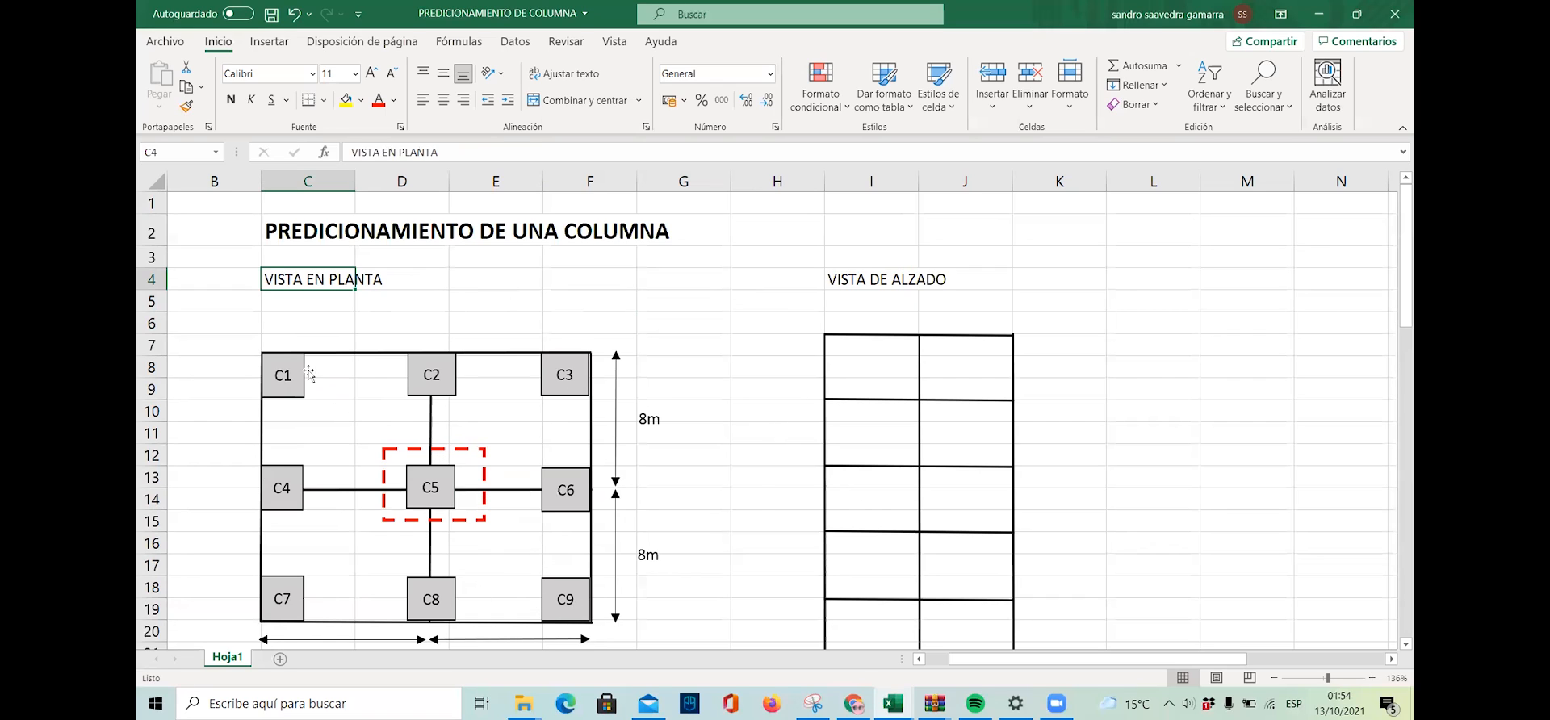
# Examine the corner, edge and central columns of the plan view, from C1 to C9.
pyautogui.click(278, 379)
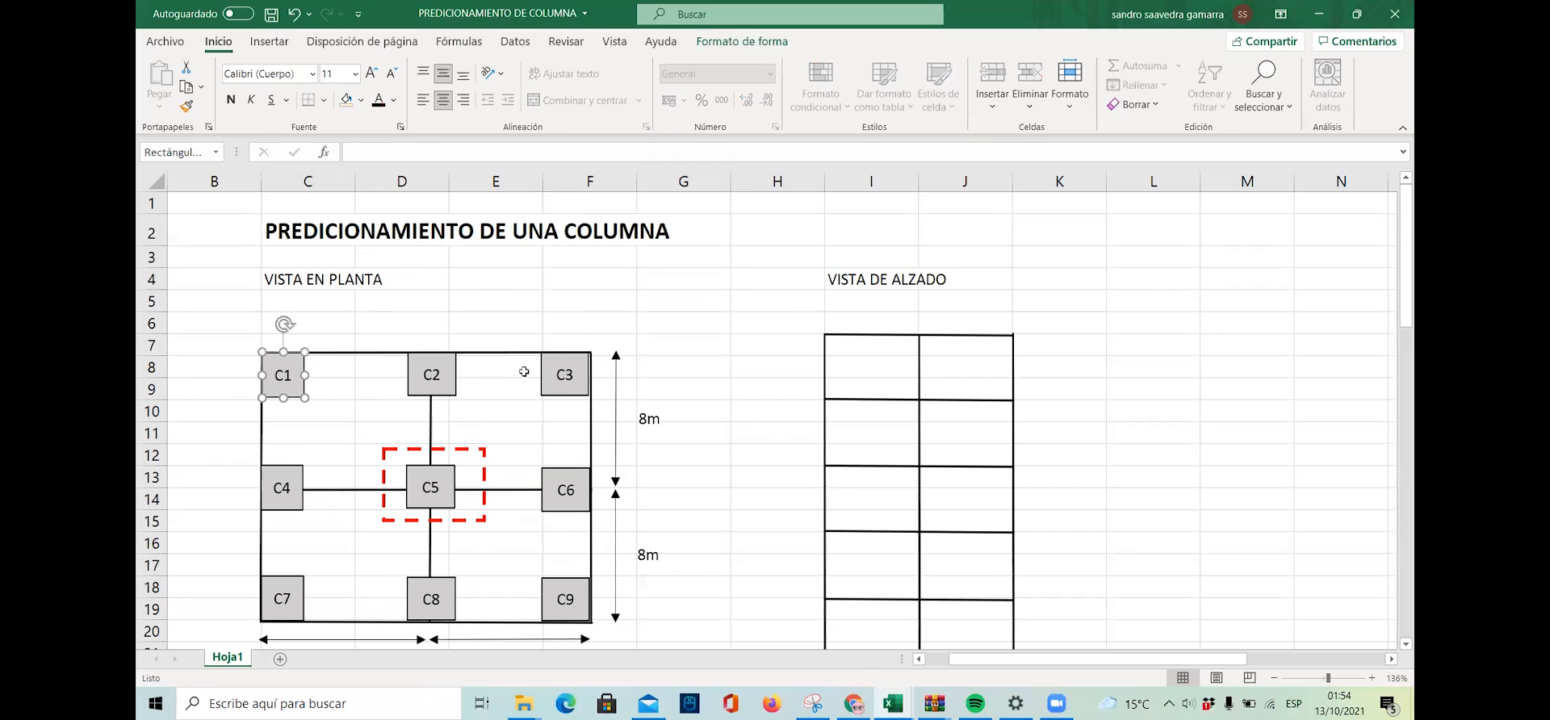
pyautogui.click(565, 374)
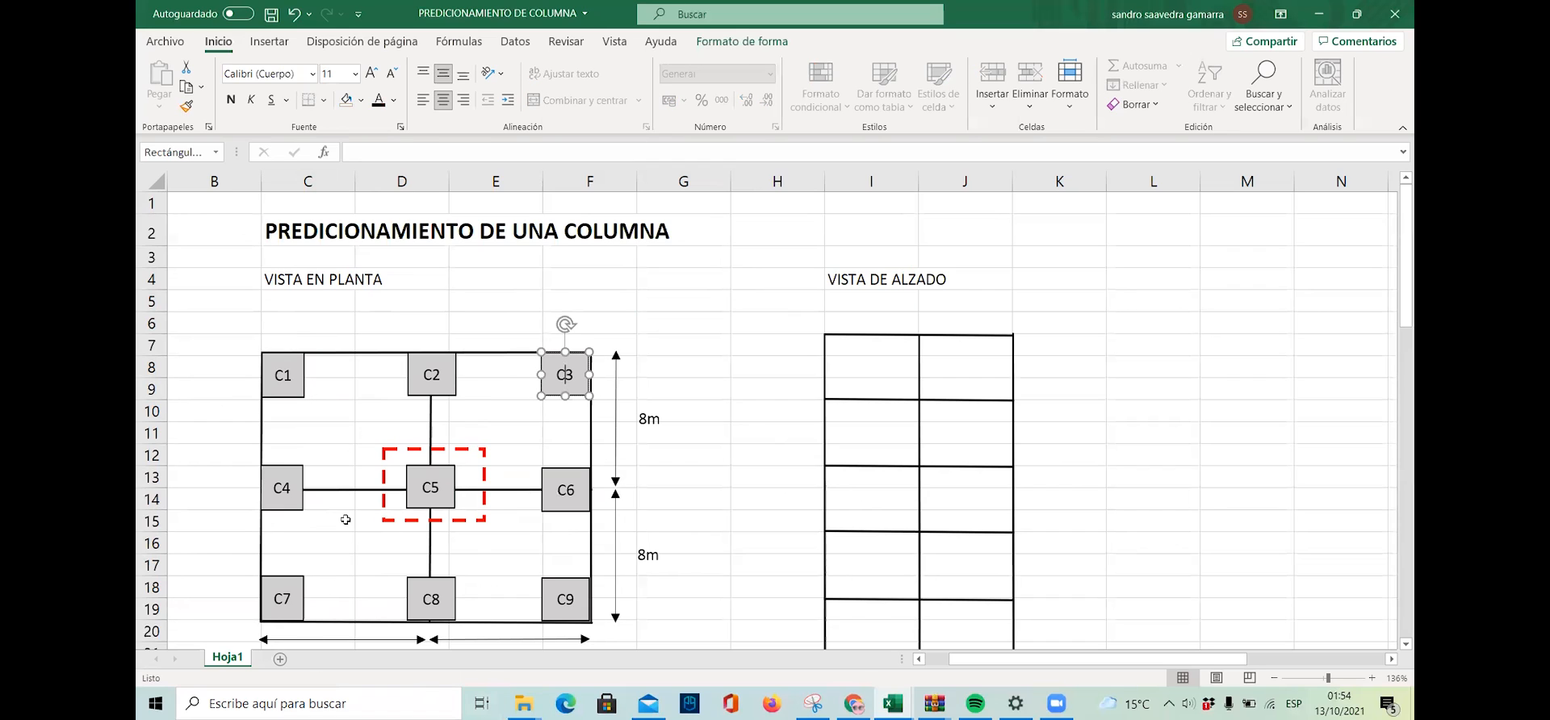
pyautogui.click(545, 494)
pyautogui.click(267, 489)
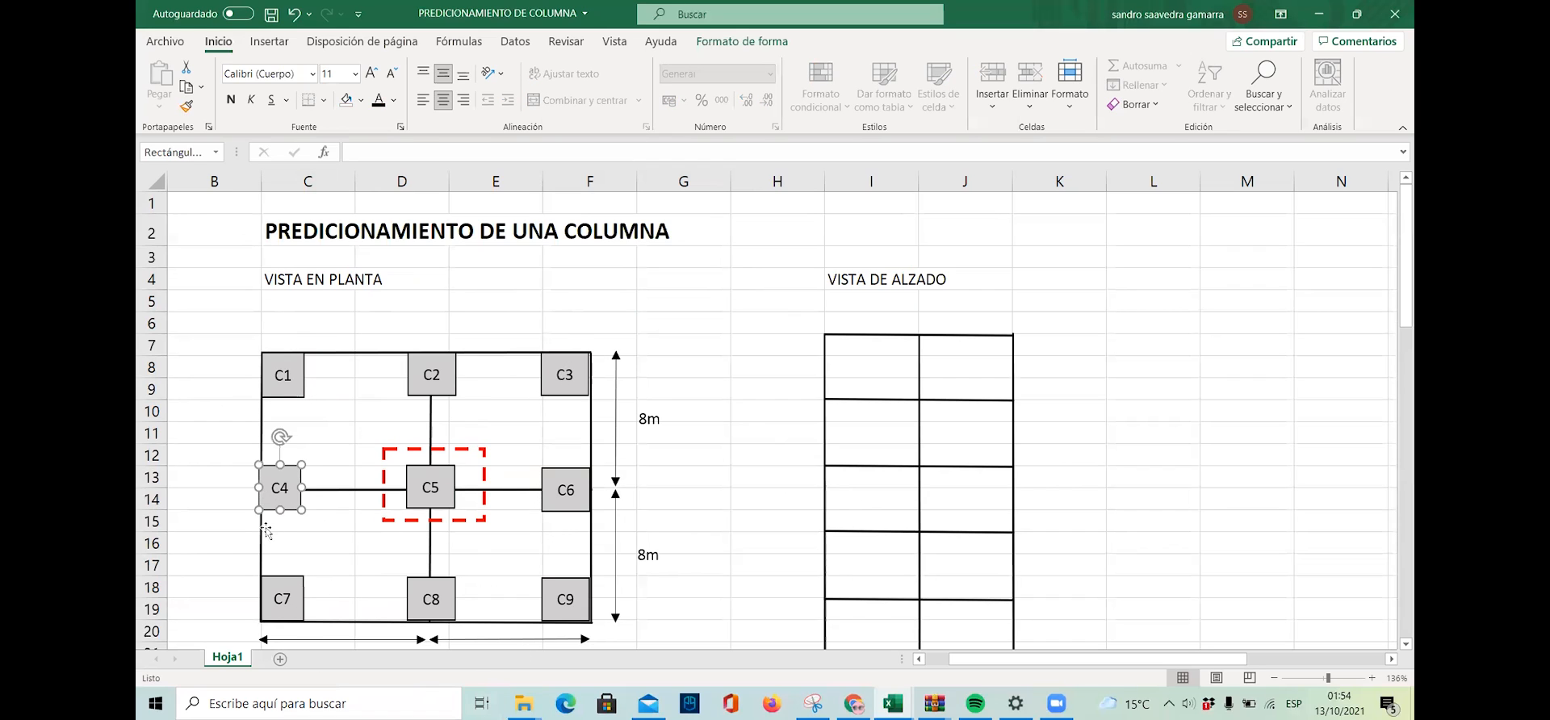
pyautogui.click(431, 604)
pyautogui.click(432, 379)
pyautogui.click(277, 483)
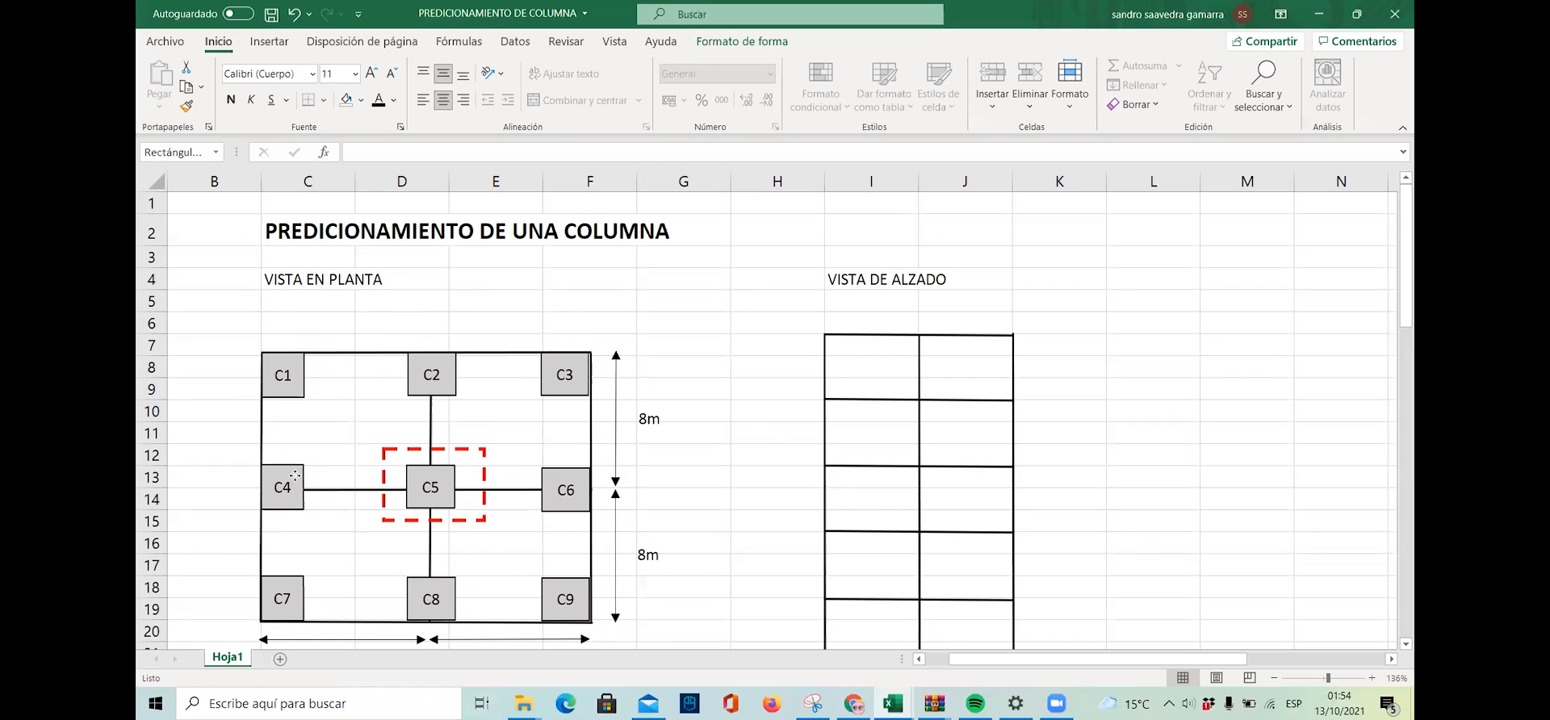
pyautogui.click(662, 439)
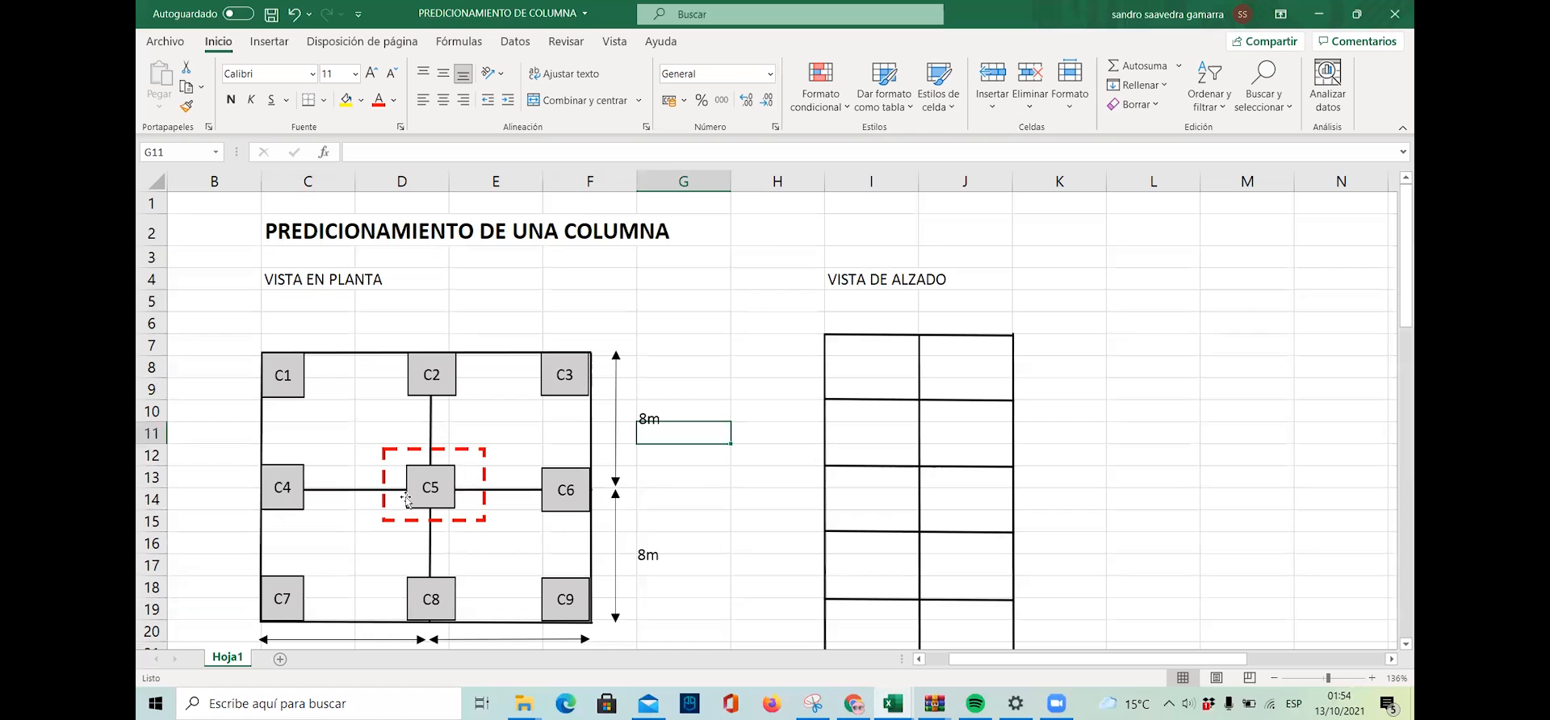
pyautogui.click(708, 361)
# Shift the red dashed rectangle around column C5 slightly left and down in the plan view.
pyautogui.scroll(-1, 473, 469)
pyautogui.moveTo(483, 368)
pyautogui.mouseDown()
pyautogui.moveTo(486, 384)
pyautogui.moveTo(482, 369)
pyautogui.mouseUp()
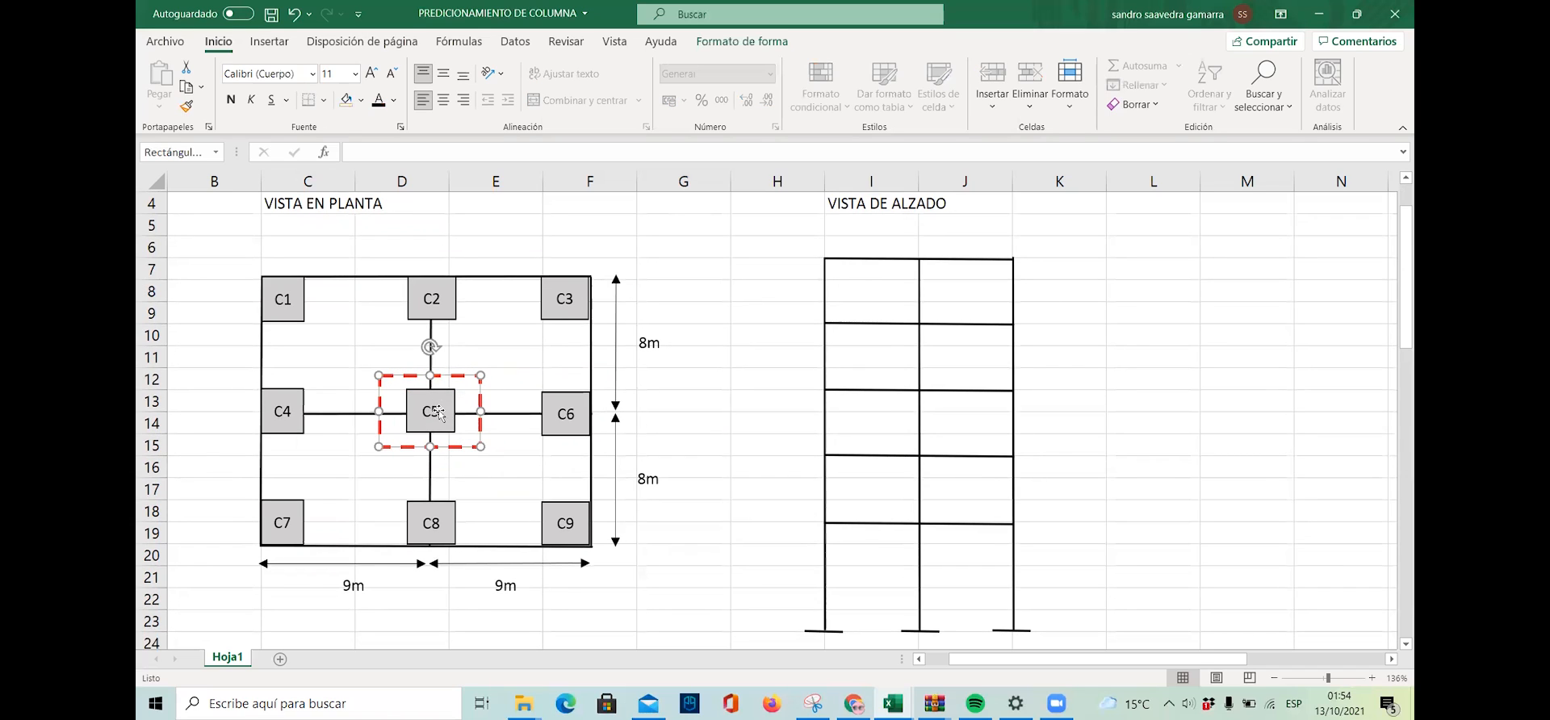
pyautogui.click(765, 305)
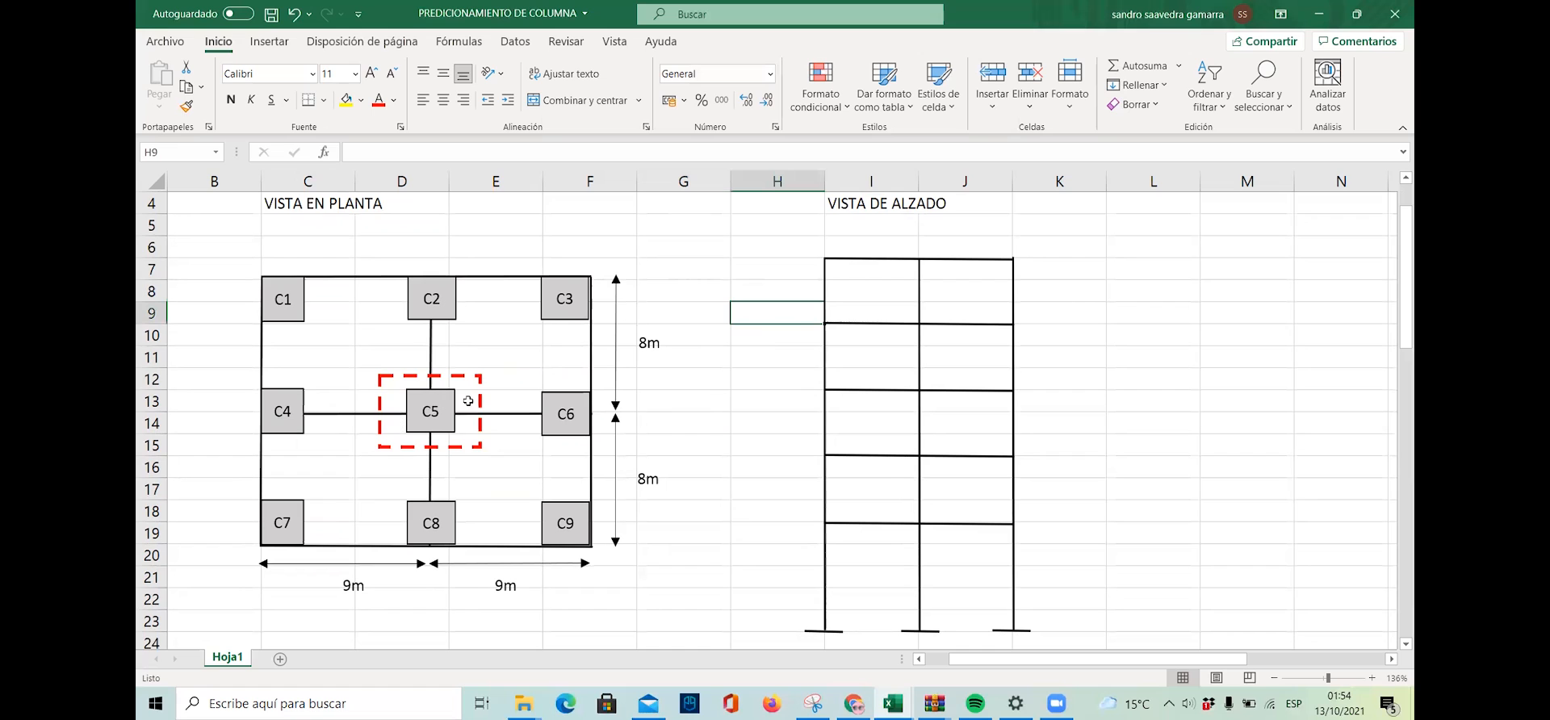
# Examine the span dimensions along both directions of the plan view.
pyautogui.click(654, 339)
pyautogui.click(699, 468)
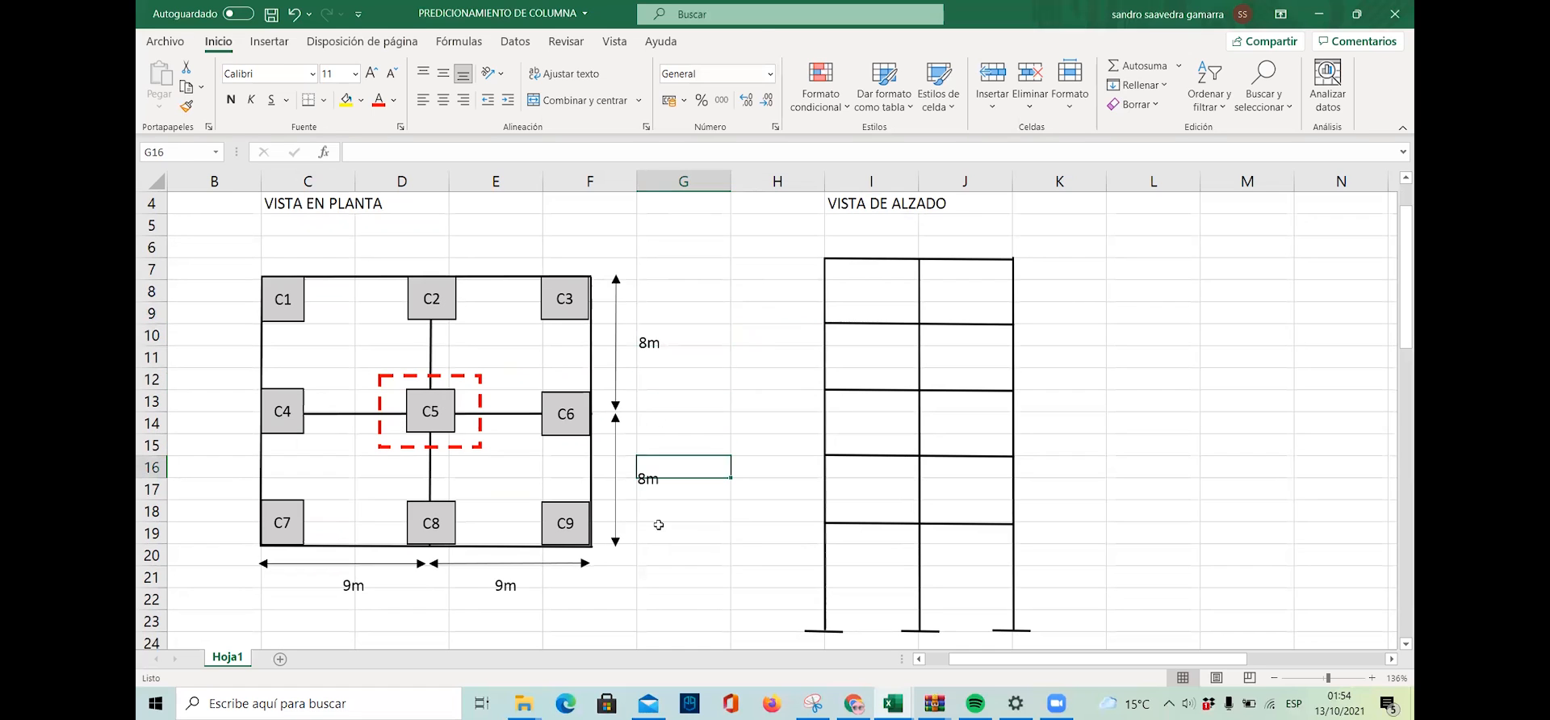
pyautogui.click(505, 576)
pyautogui.click(345, 596)
pyautogui.click(680, 514)
pyautogui.click(681, 446)
pyautogui.click(680, 352)
pyautogui.click(686, 292)
pyautogui.click(746, 408)
pyautogui.scroll(-2, 669, 504)
pyautogui.scroll(2, 669, 503)
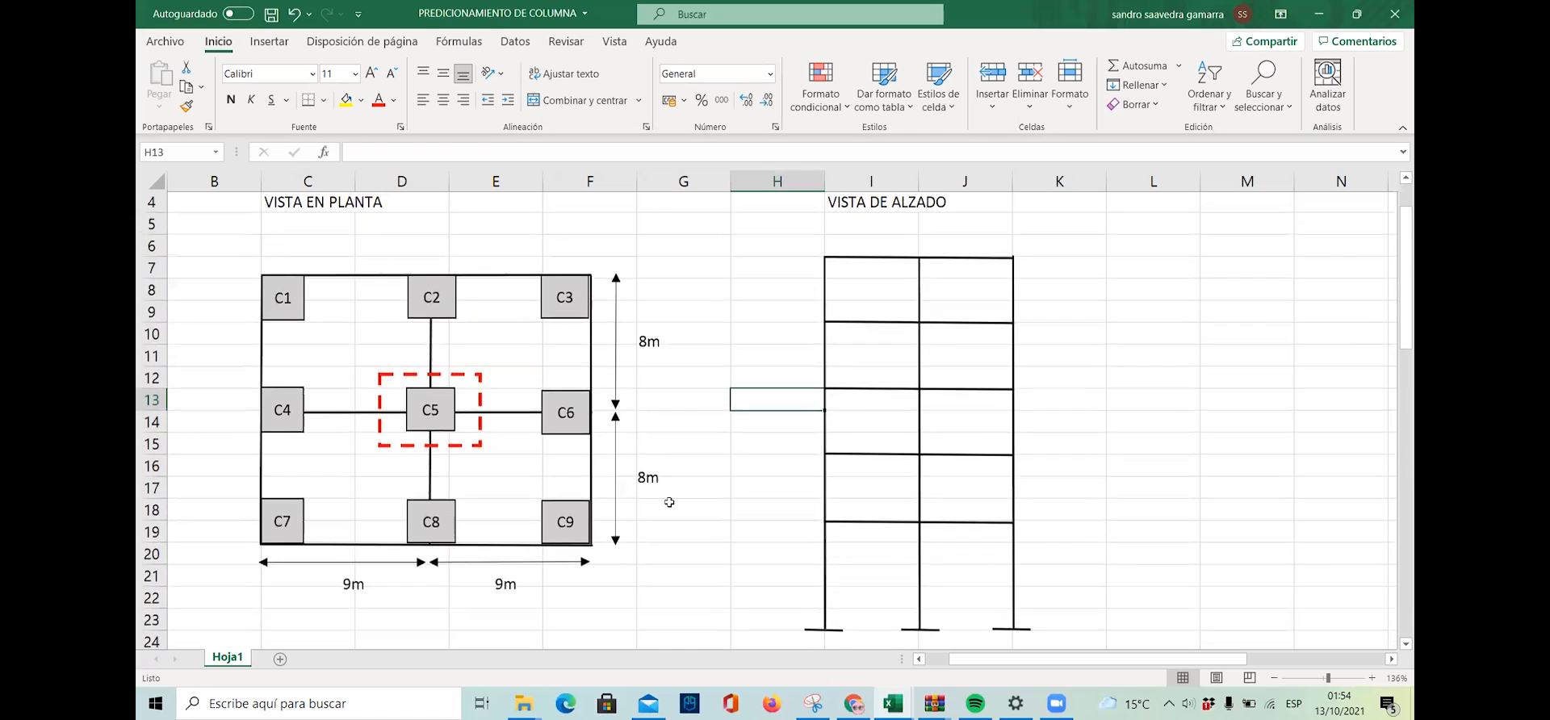
pyautogui.scroll(-3, 669, 502)
pyautogui.scroll(3, 677, 474)
pyautogui.scroll(-3, 678, 472)
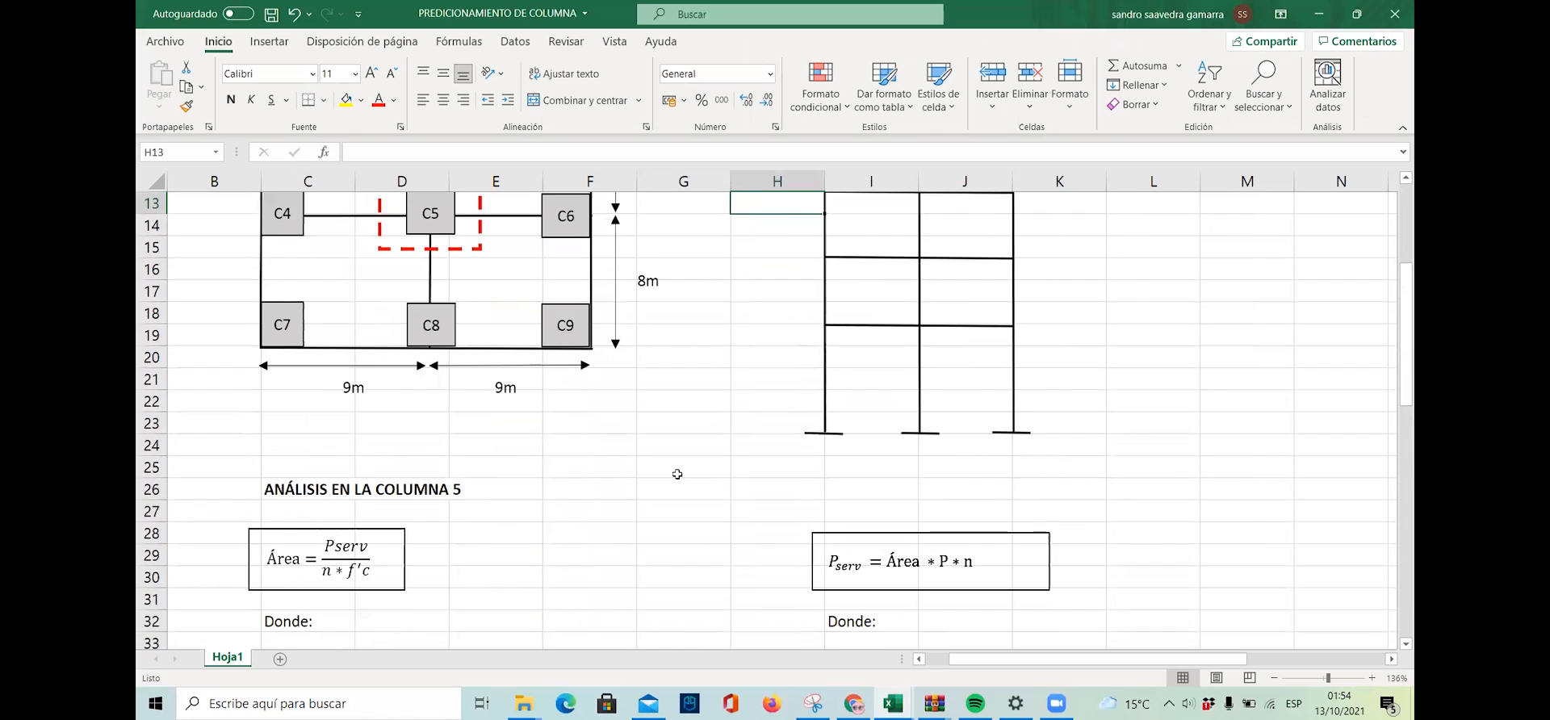
pyautogui.scroll(3, 681, 469)
pyautogui.scroll(1, 680, 469)
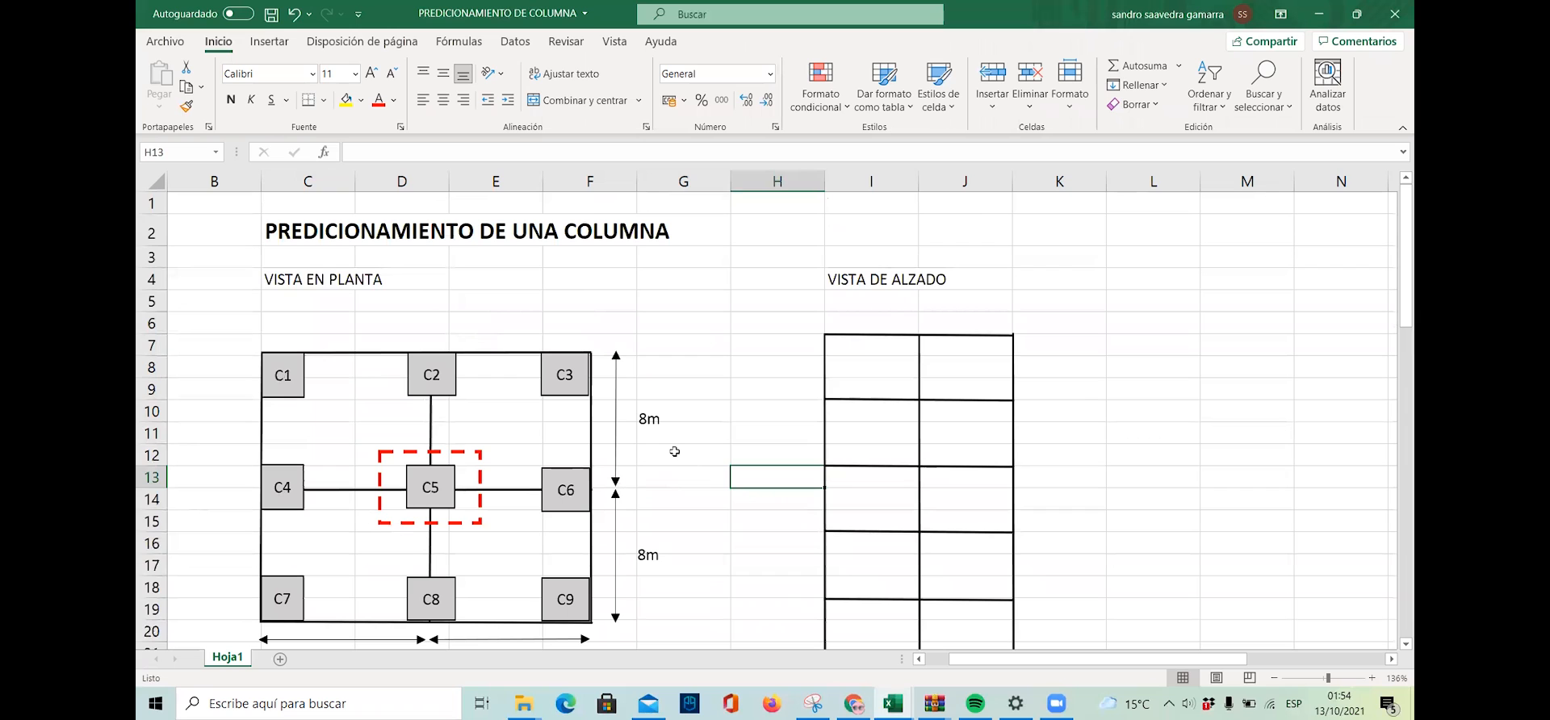
# Examine the column 5 analysis section, reading the column area formula and its variable definitions.
pyautogui.scroll(-2, 704, 427)
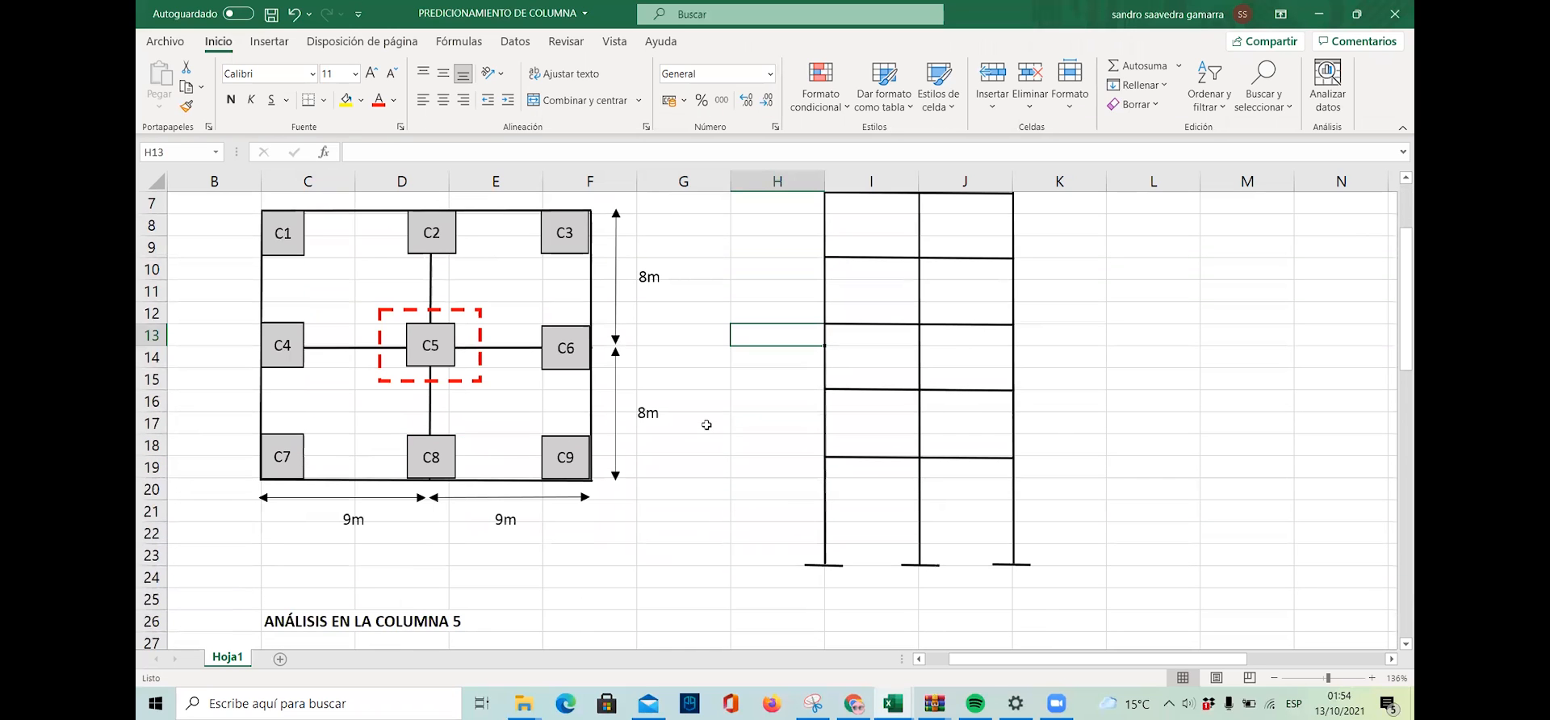
pyautogui.scroll(-3, 706, 424)
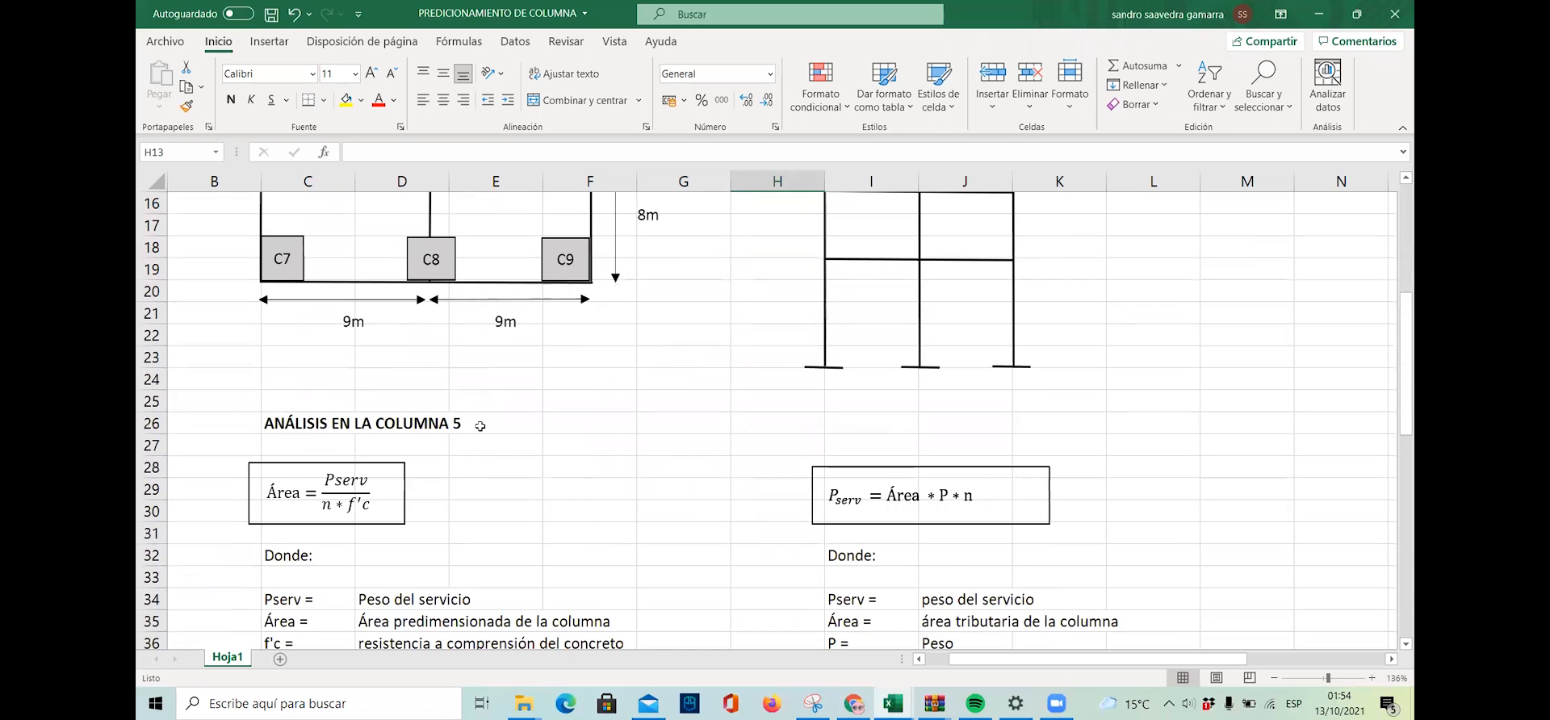
pyautogui.click(497, 404)
pyautogui.scroll(-1, 626, 412)
pyautogui.scroll(-2, 571, 415)
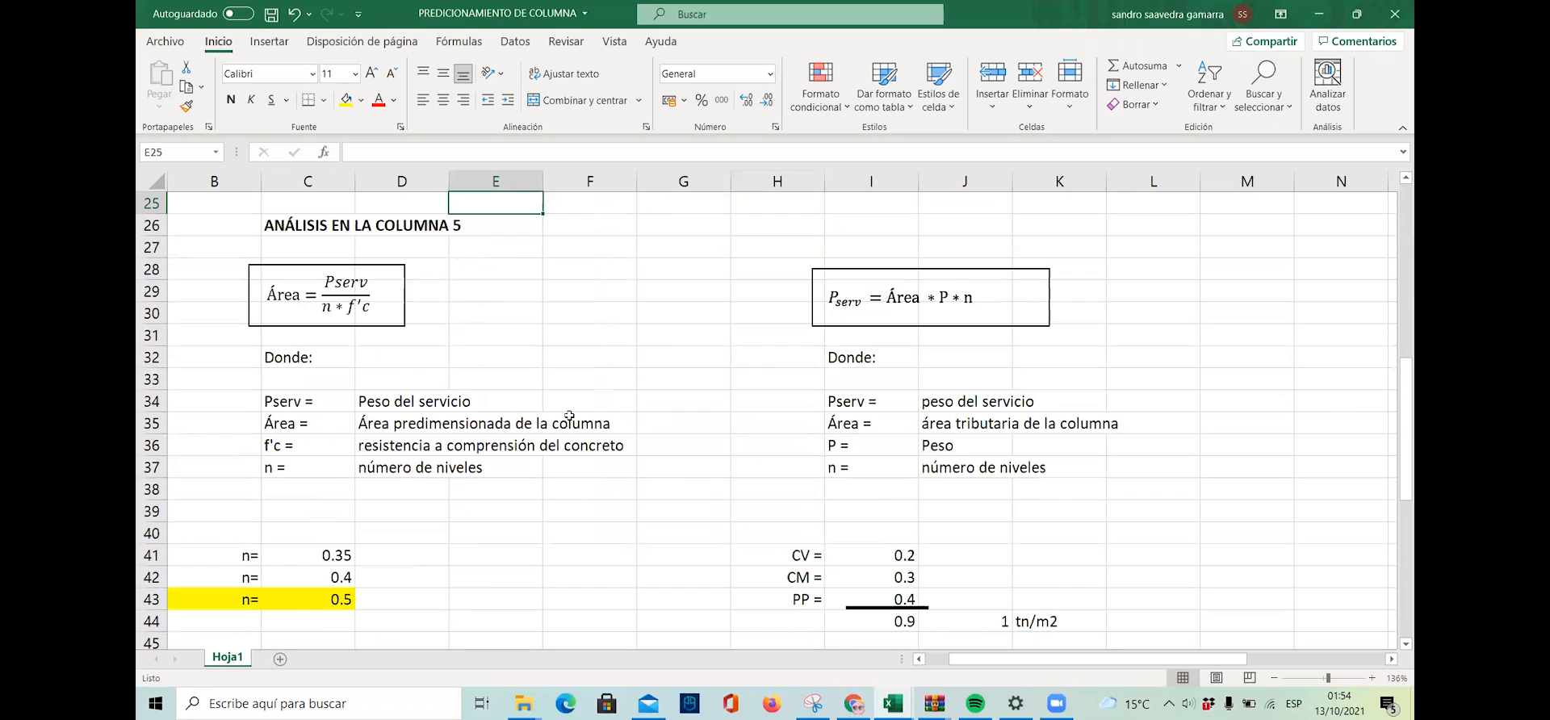
pyautogui.click(308, 304)
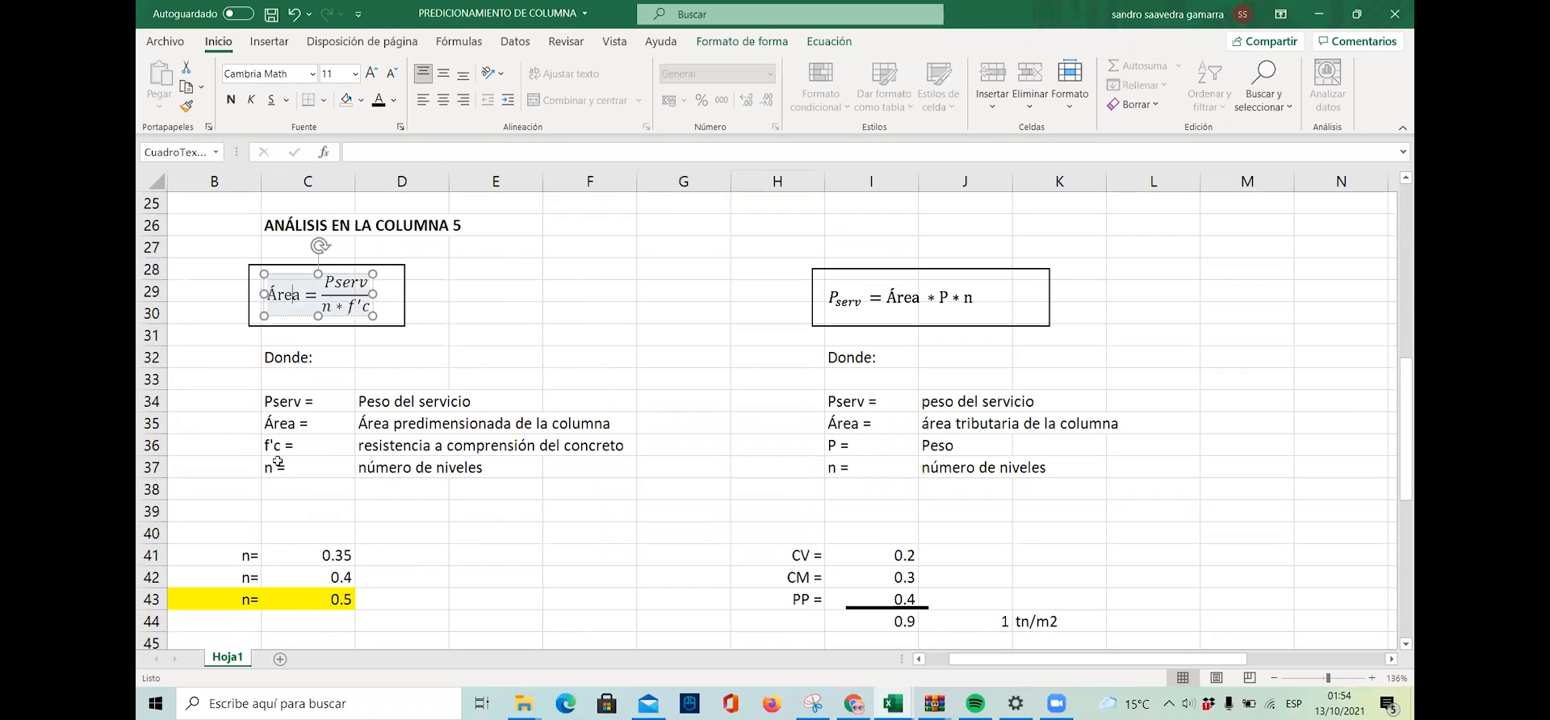
pyautogui.click(561, 262)
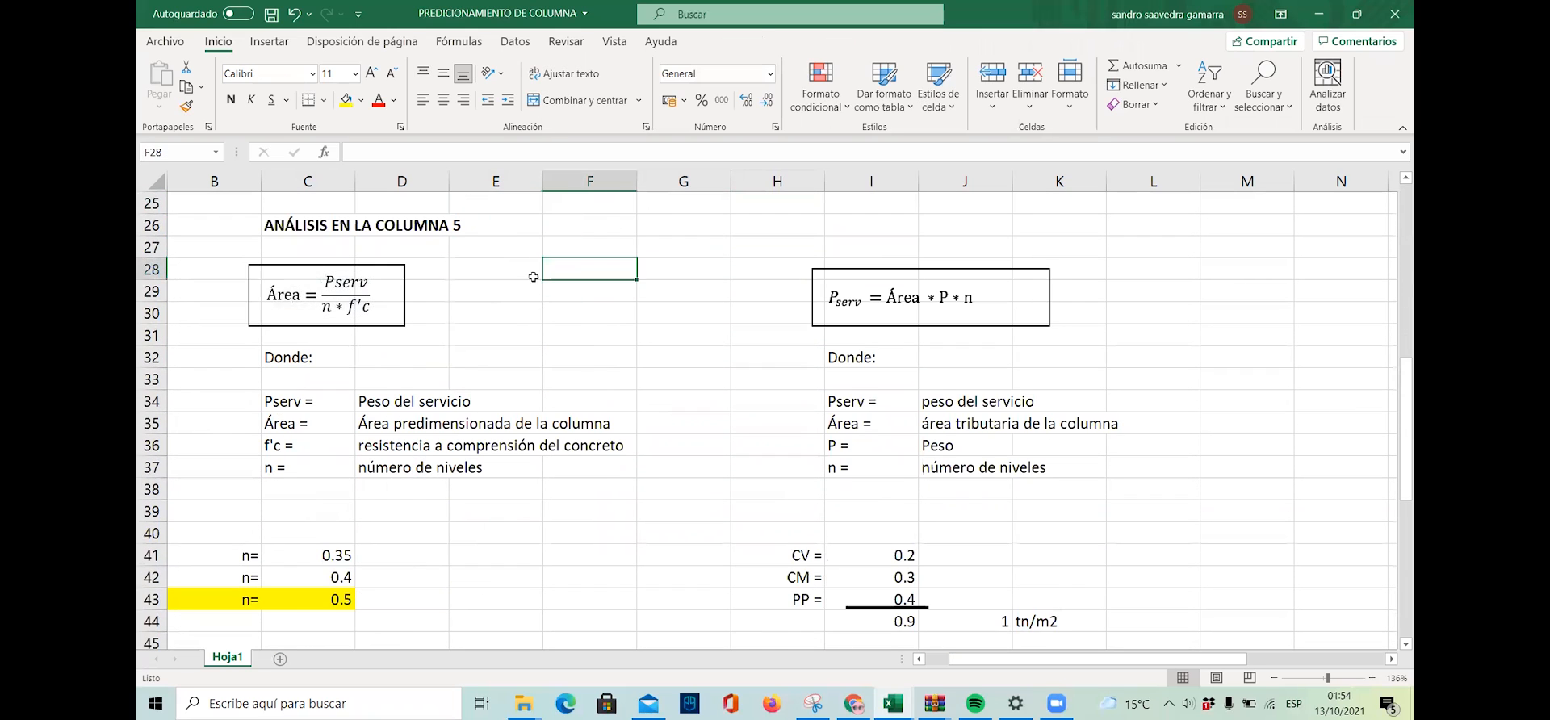
pyautogui.click(302, 289)
pyautogui.scroll(4, 488, 333)
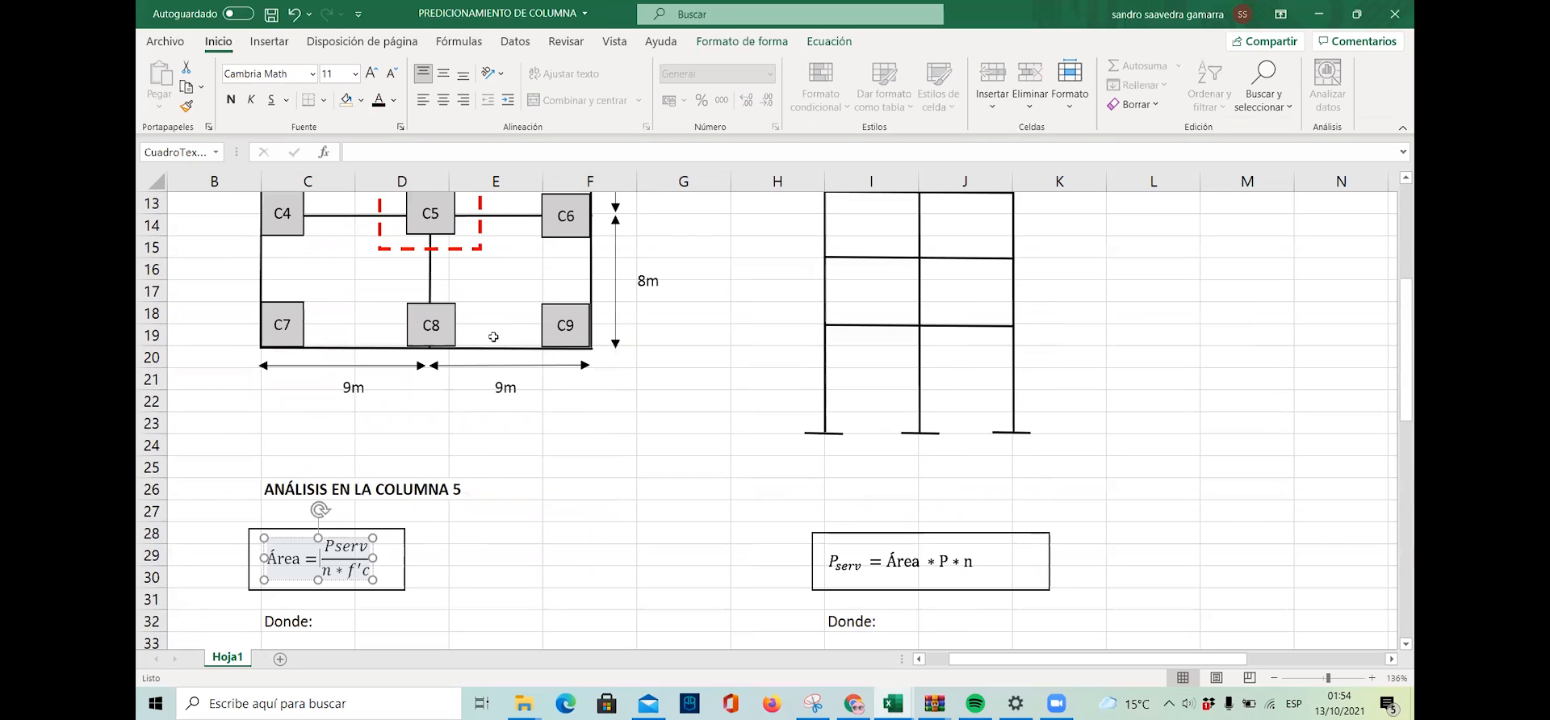
pyautogui.scroll(-2, 543, 436)
pyautogui.click(495, 489)
pyautogui.click(444, 357)
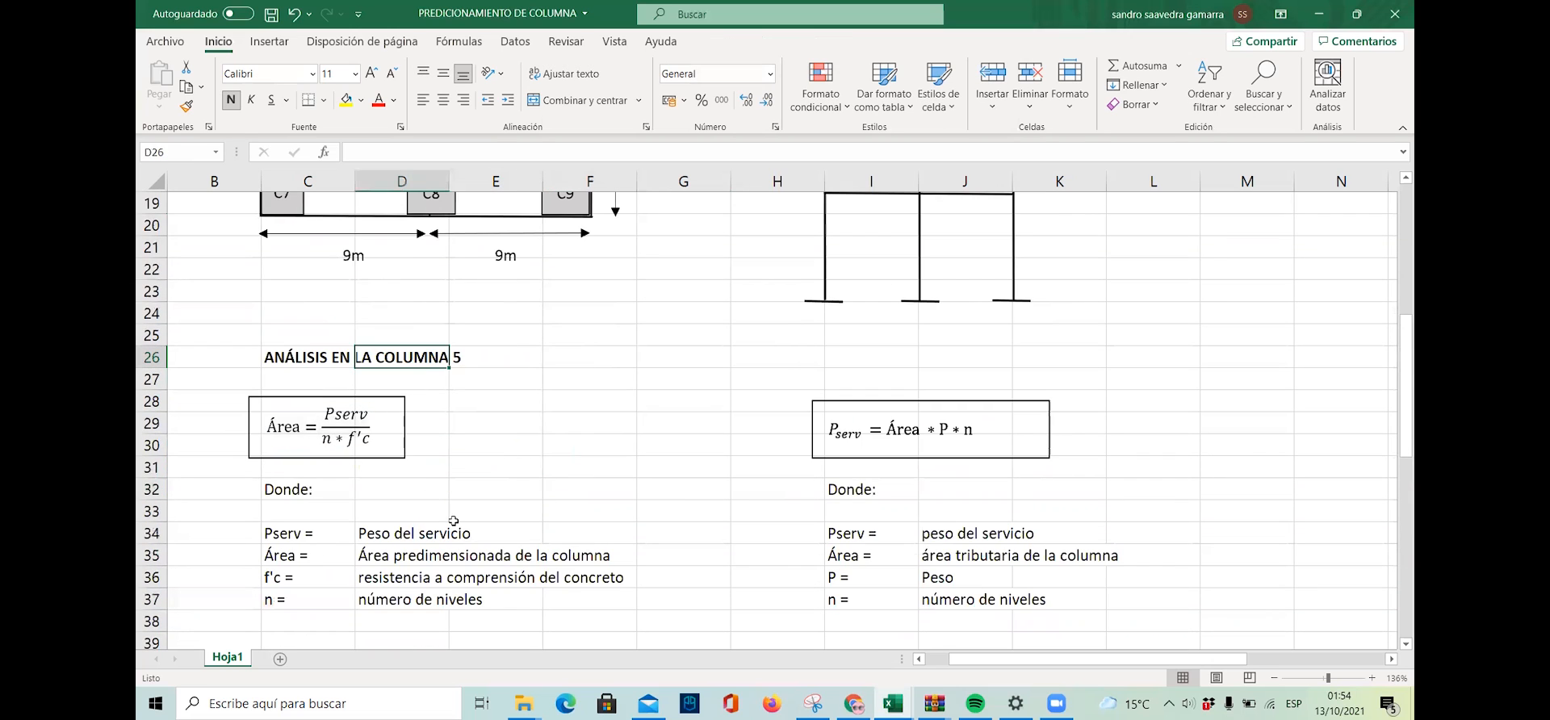
pyautogui.click(590, 427)
pyautogui.scroll(-2, 590, 427)
# Examine the service weight formula, its variable definitions and load data, and how Pserv feeds the area formula.
pyautogui.click(846, 305)
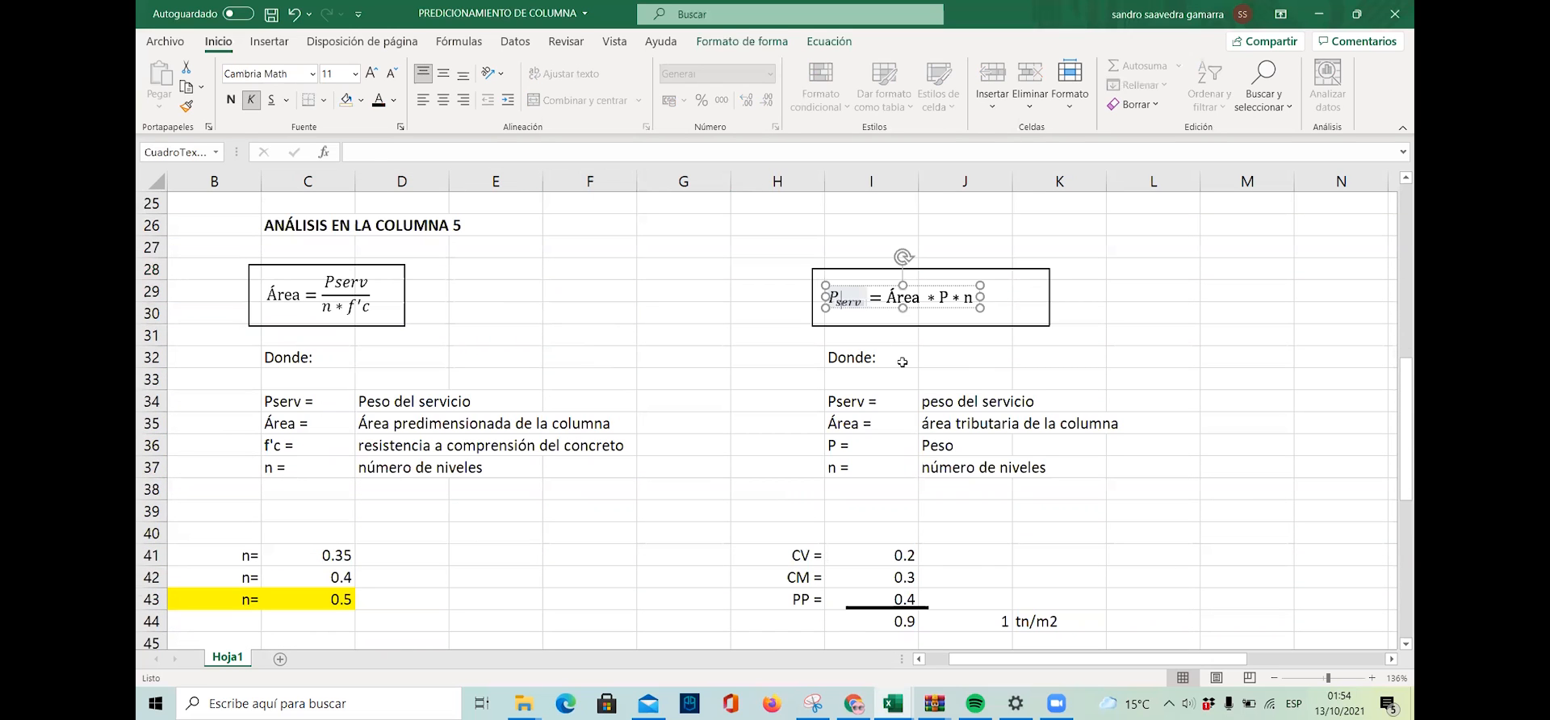
pyautogui.click(916, 359)
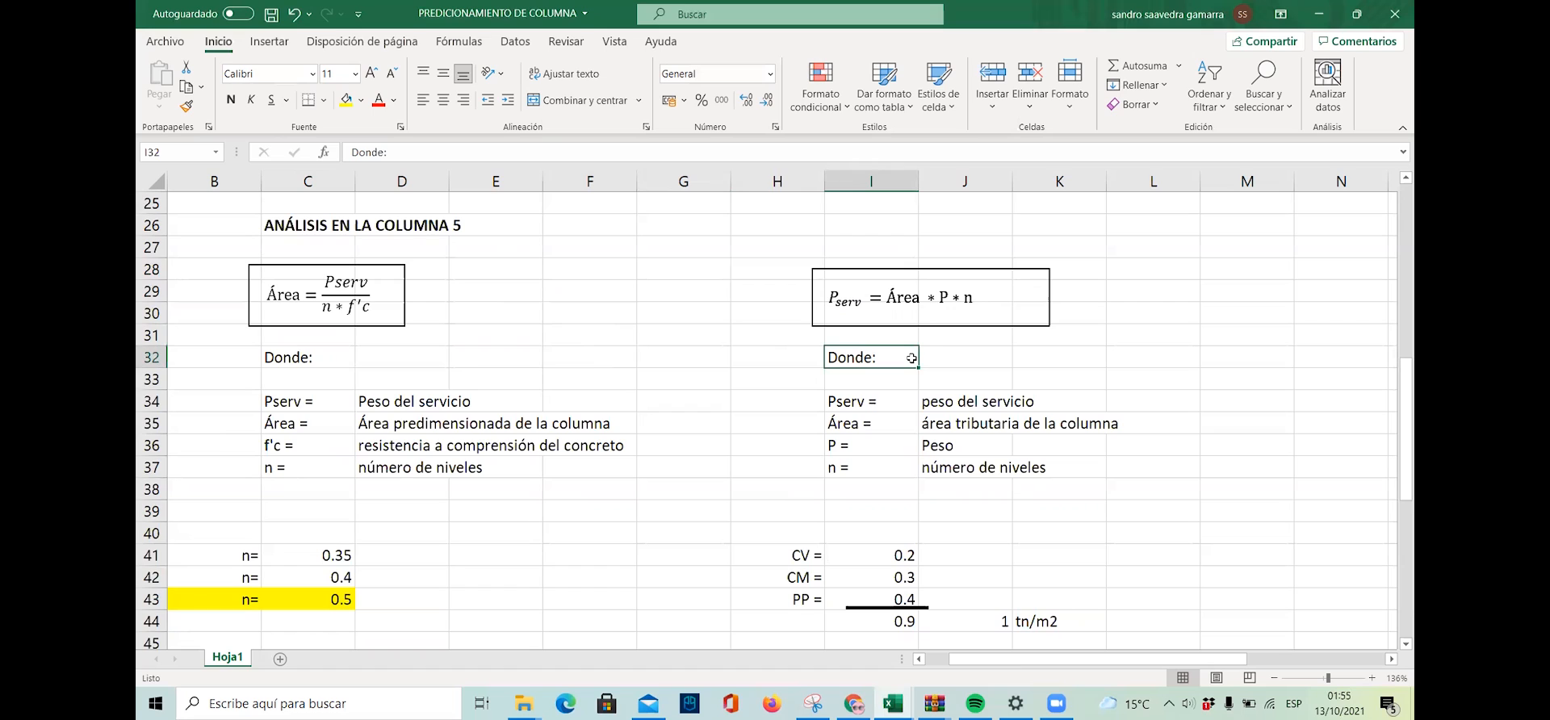
pyautogui.click(853, 304)
pyautogui.click(878, 334)
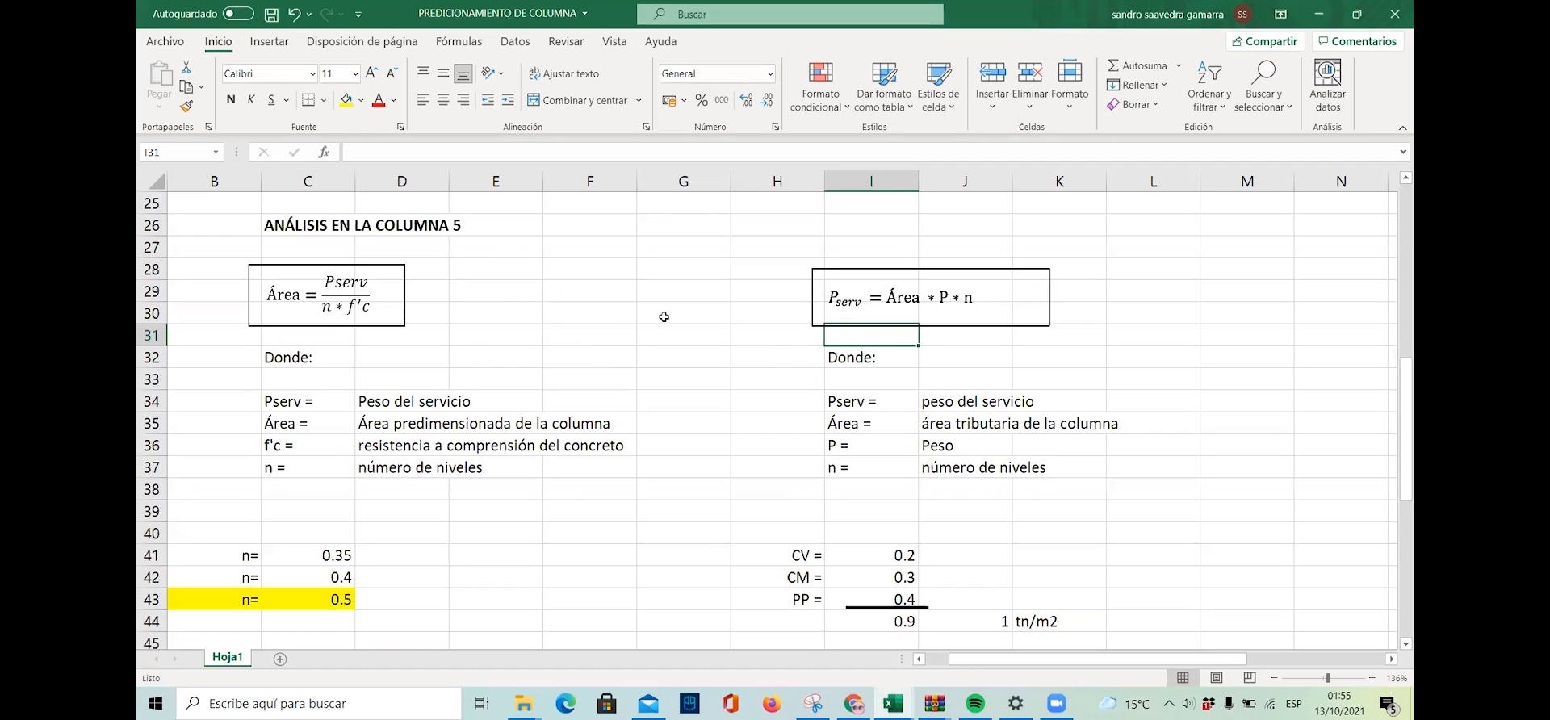
pyautogui.click(957, 423)
pyautogui.click(963, 502)
pyautogui.click(865, 300)
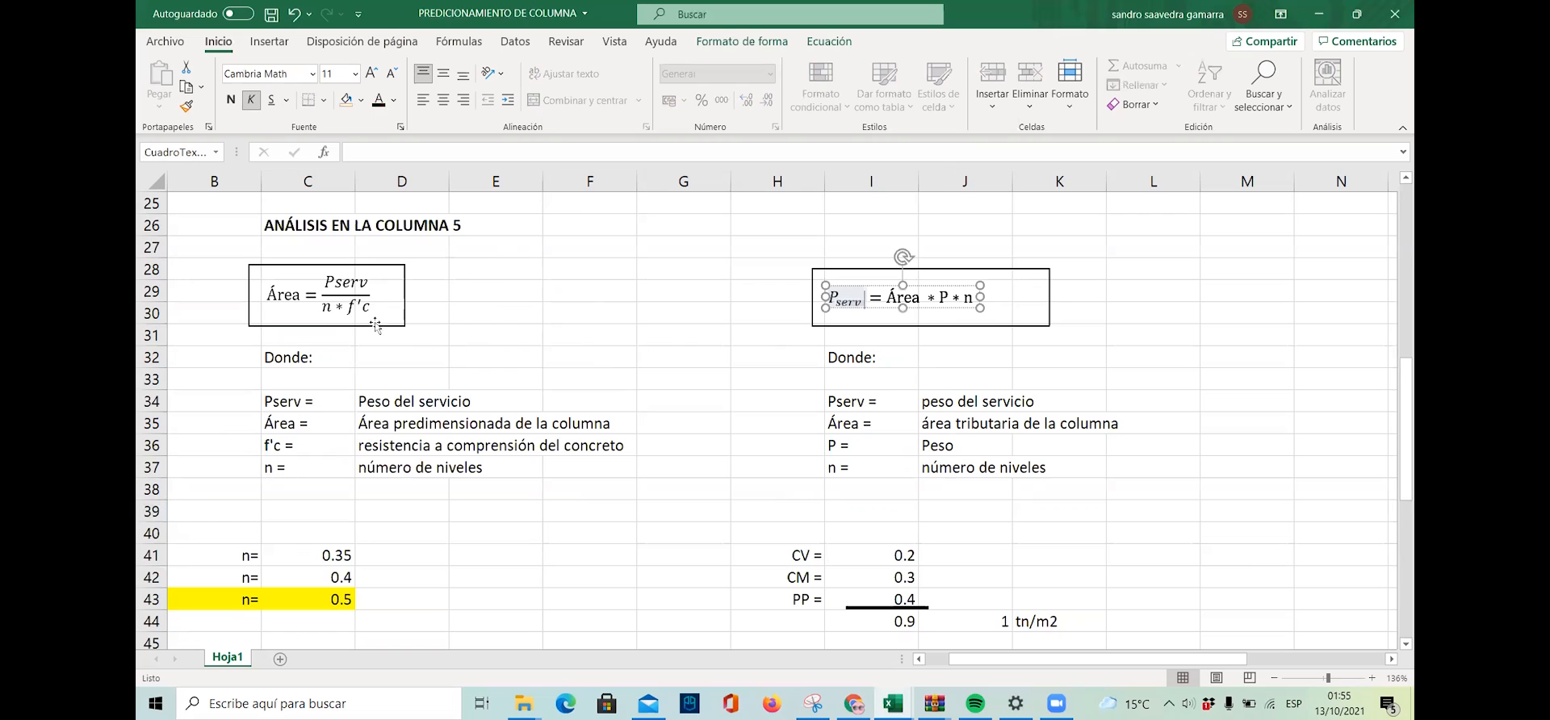
pyautogui.click(357, 286)
pyautogui.click(478, 328)
pyautogui.scroll(-1, 478, 327)
pyautogui.scroll(1, 478, 327)
pyautogui.moveTo(781, 244); pyautogui.dragTo(1194, 629)
pyautogui.click(1218, 397)
pyautogui.scroll(-2, 1218, 395)
pyautogui.scroll(4, 1007, 415)
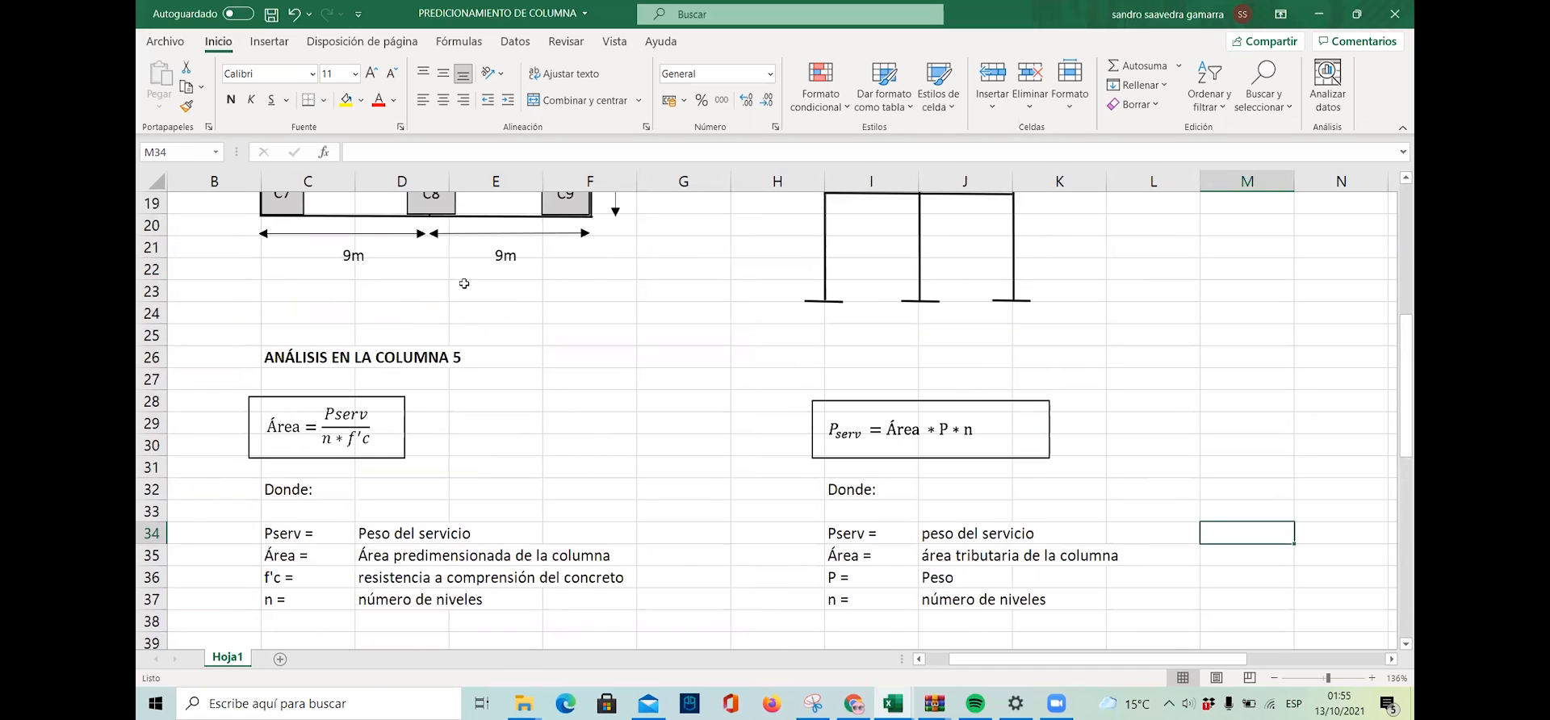
# Review the terms of the column area formula again alongside the plan and elevation drawings.
pyautogui.click(336, 414)
pyautogui.click(416, 450)
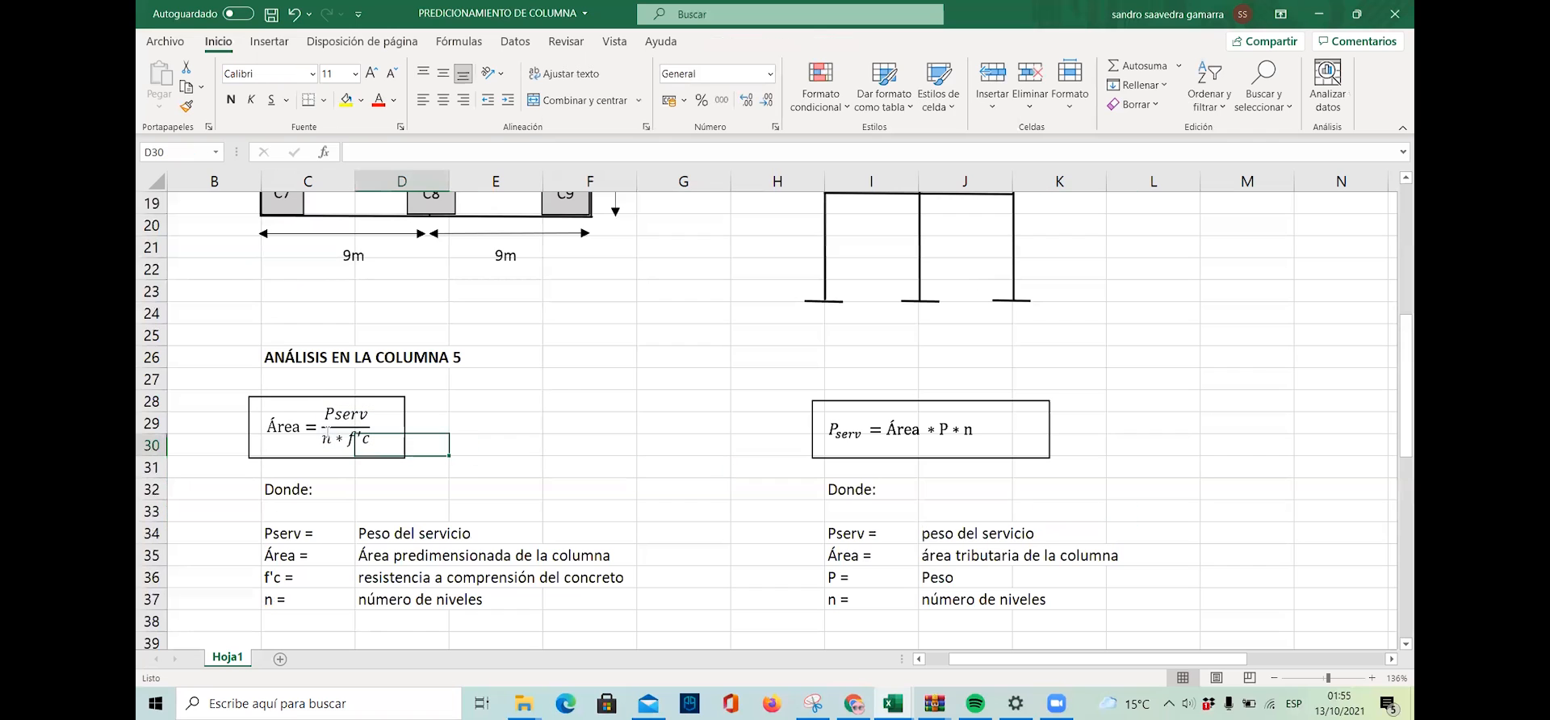
pyautogui.click(477, 379)
pyautogui.scroll(-2, 479, 426)
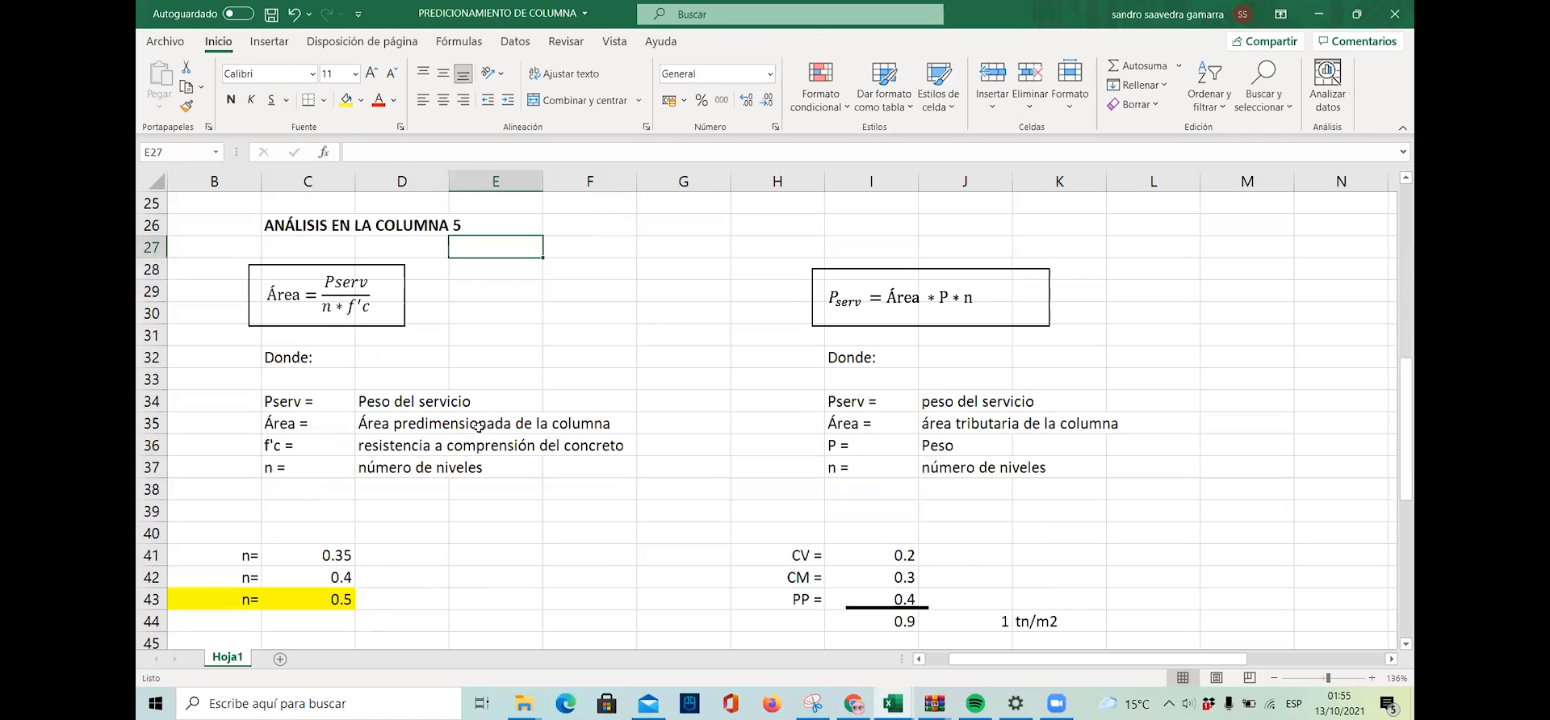
pyautogui.scroll(4, 507, 412)
pyautogui.scroll(-1, 1014, 380)
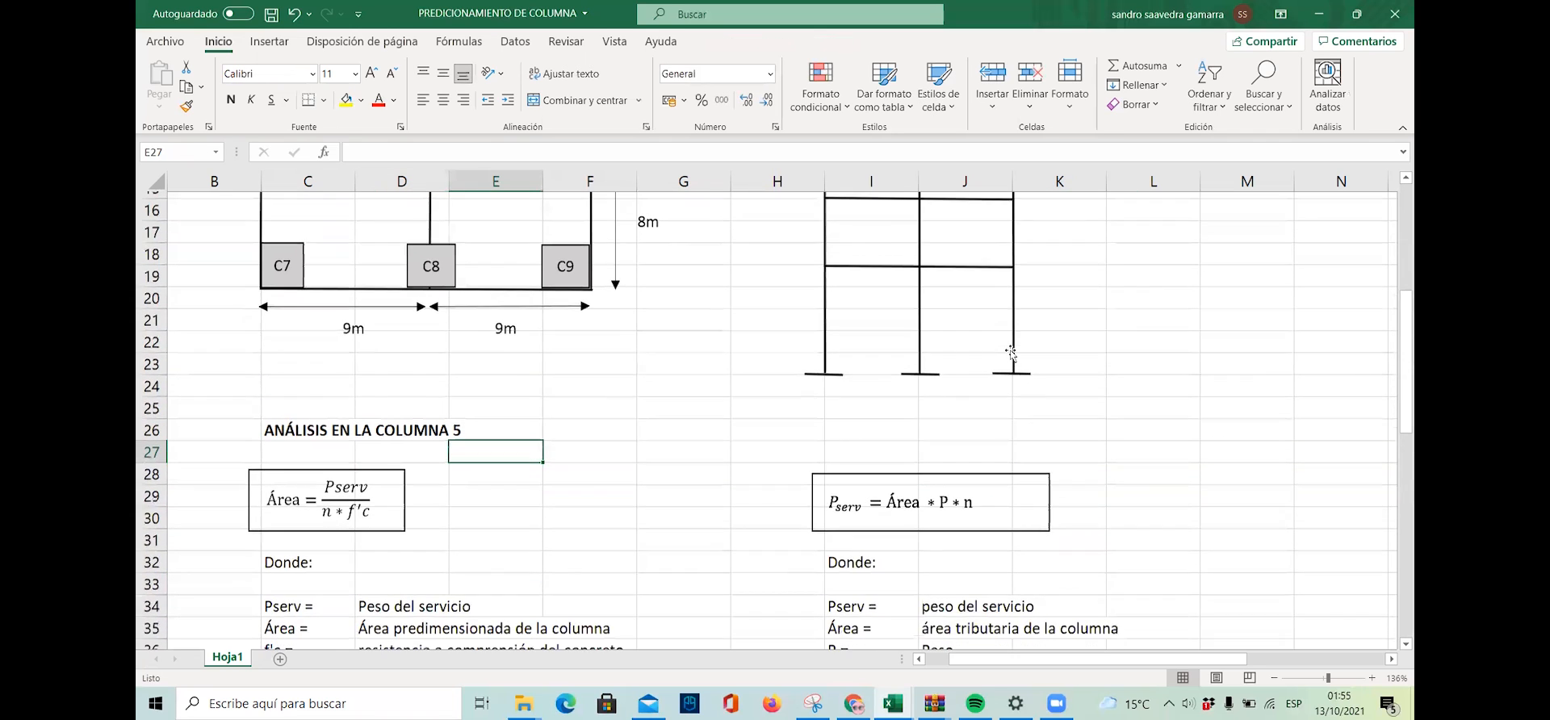
# Compare the column area formula with the service weight formula, focusing on the P term and the variable definitions.
pyautogui.scroll(-3, 1014, 380)
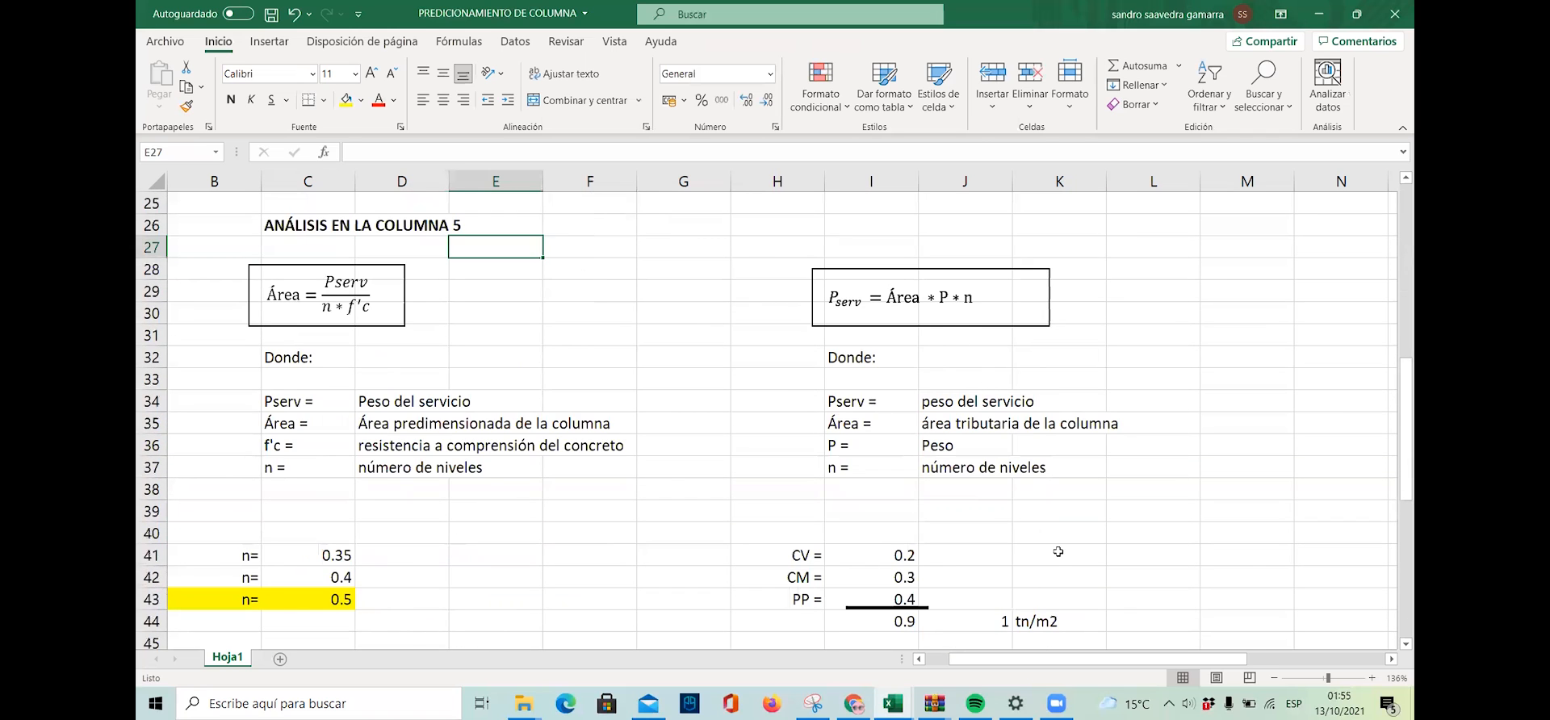
pyautogui.hscroll(3, 1057, 551)
pyautogui.scroll(-1, 864, 382)
pyautogui.scroll(1, 726, 348)
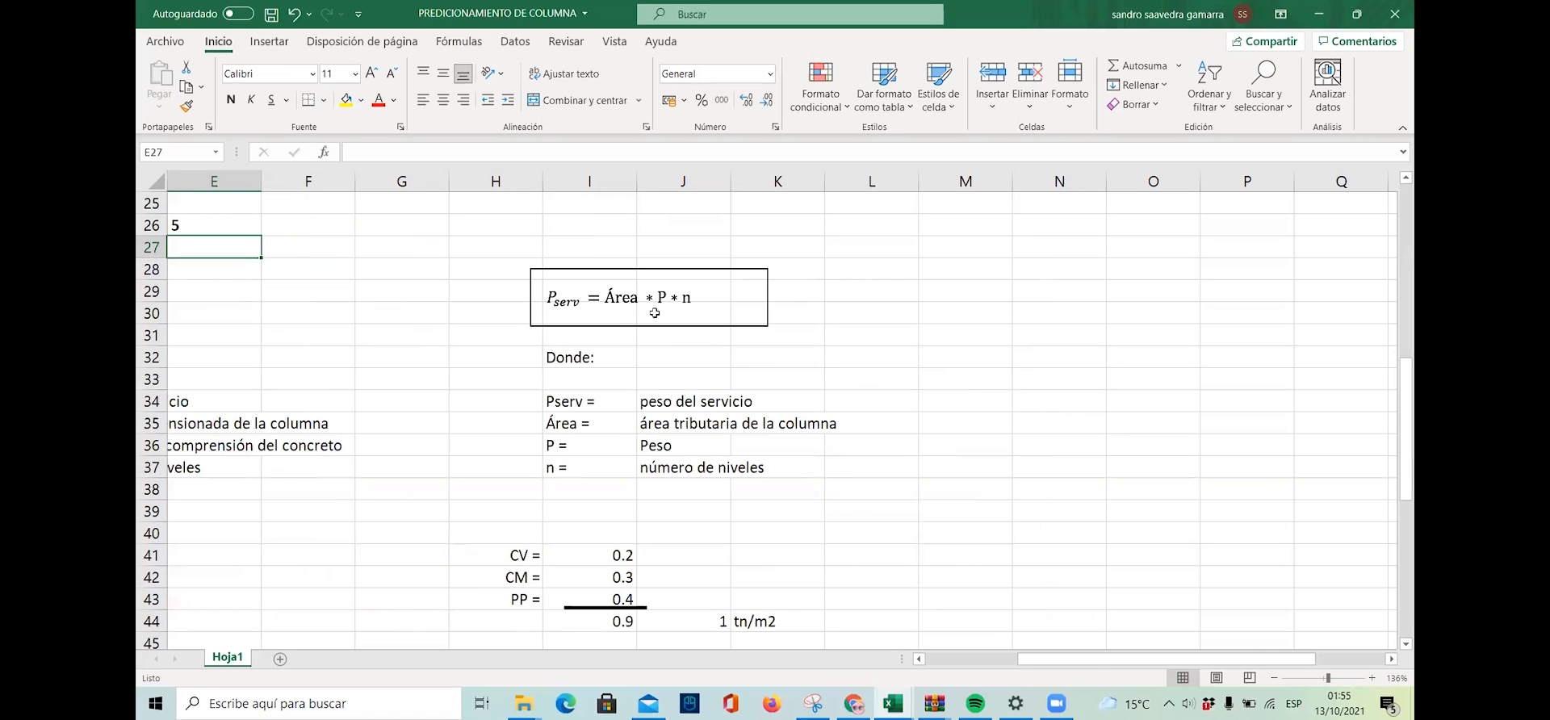
pyautogui.hscroll(-3, 655, 313)
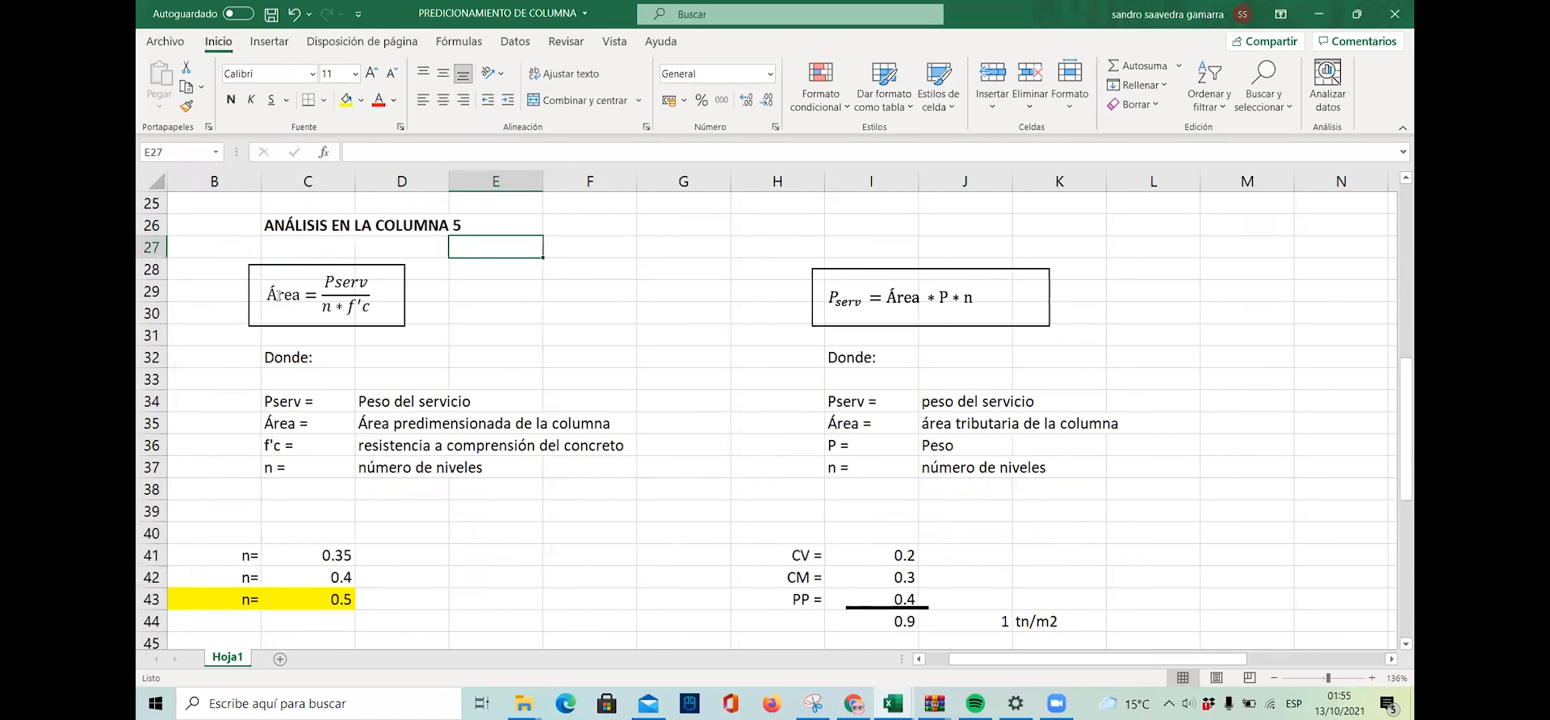
pyautogui.hscroll(3, 1180, 558)
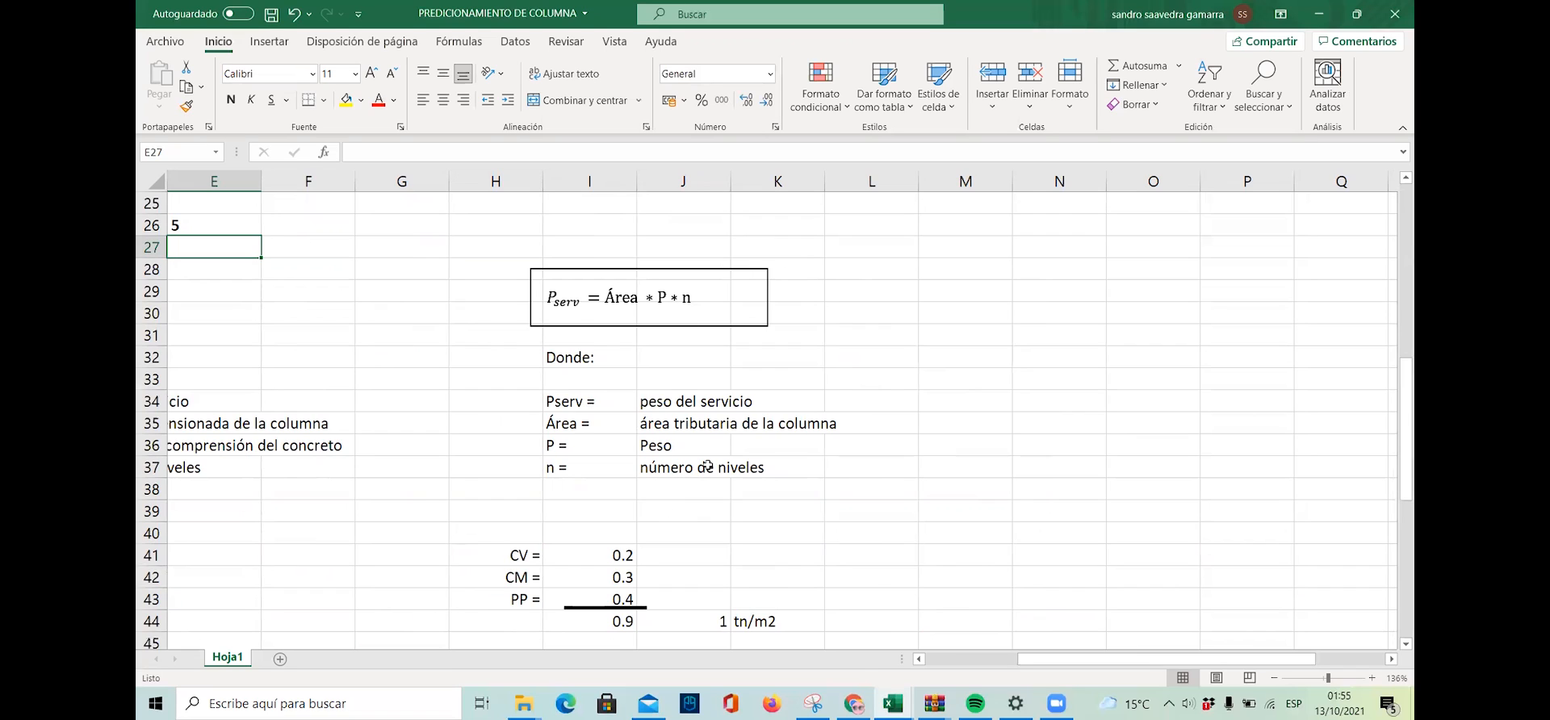
pyautogui.click(662, 297)
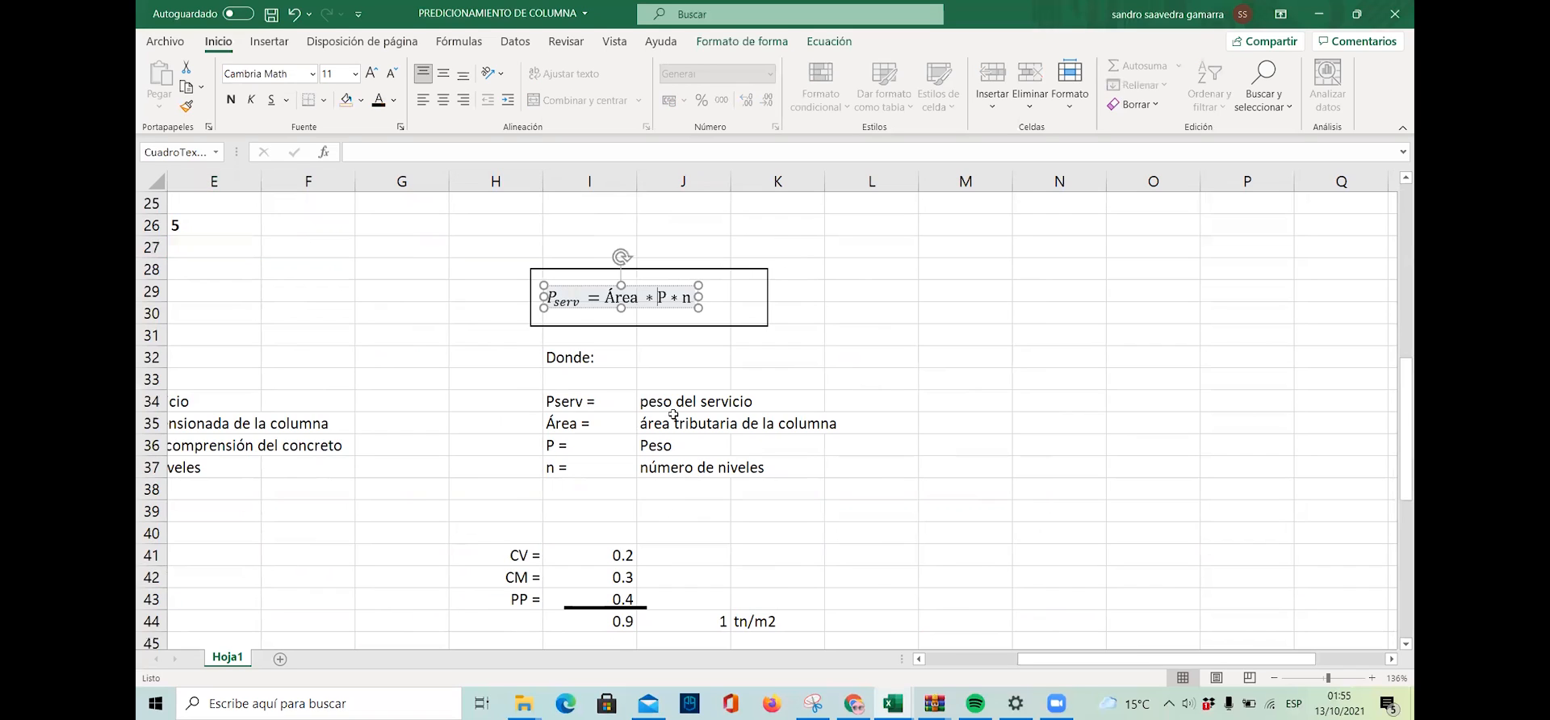
pyautogui.click(858, 344)
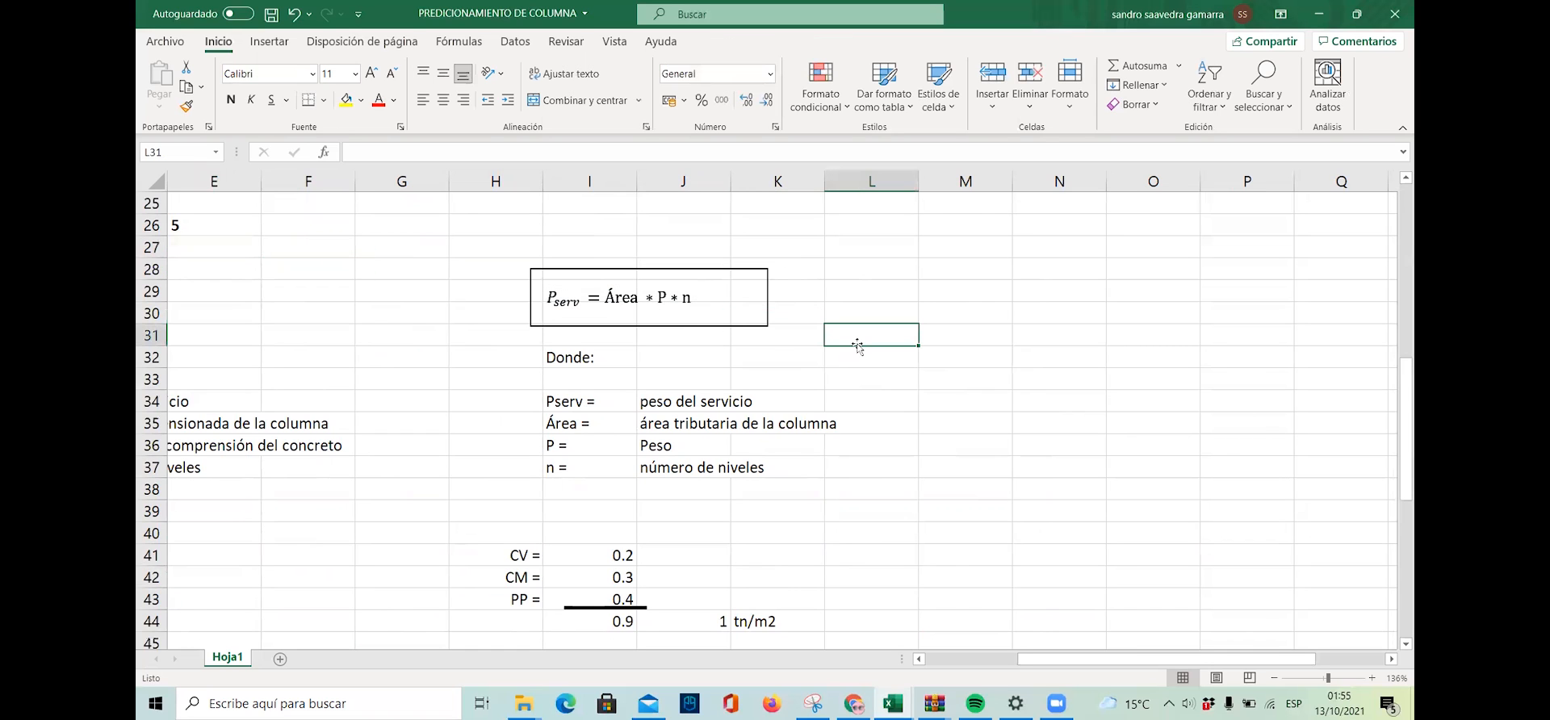
# Examine the levels in the elevation drawing in relation to the n term of the service weight formula.
pyautogui.scroll(2, 732, 333)
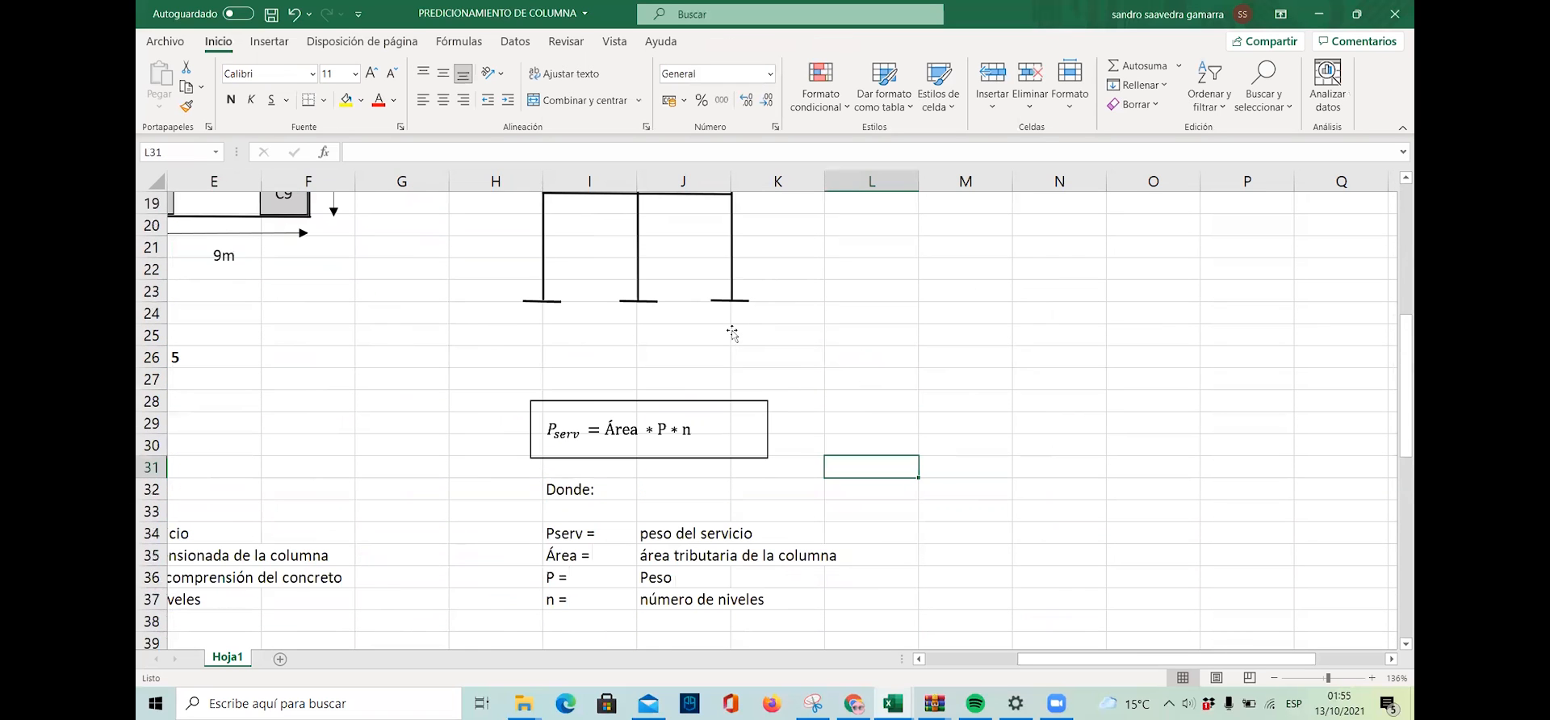
pyautogui.scroll(5, 732, 332)
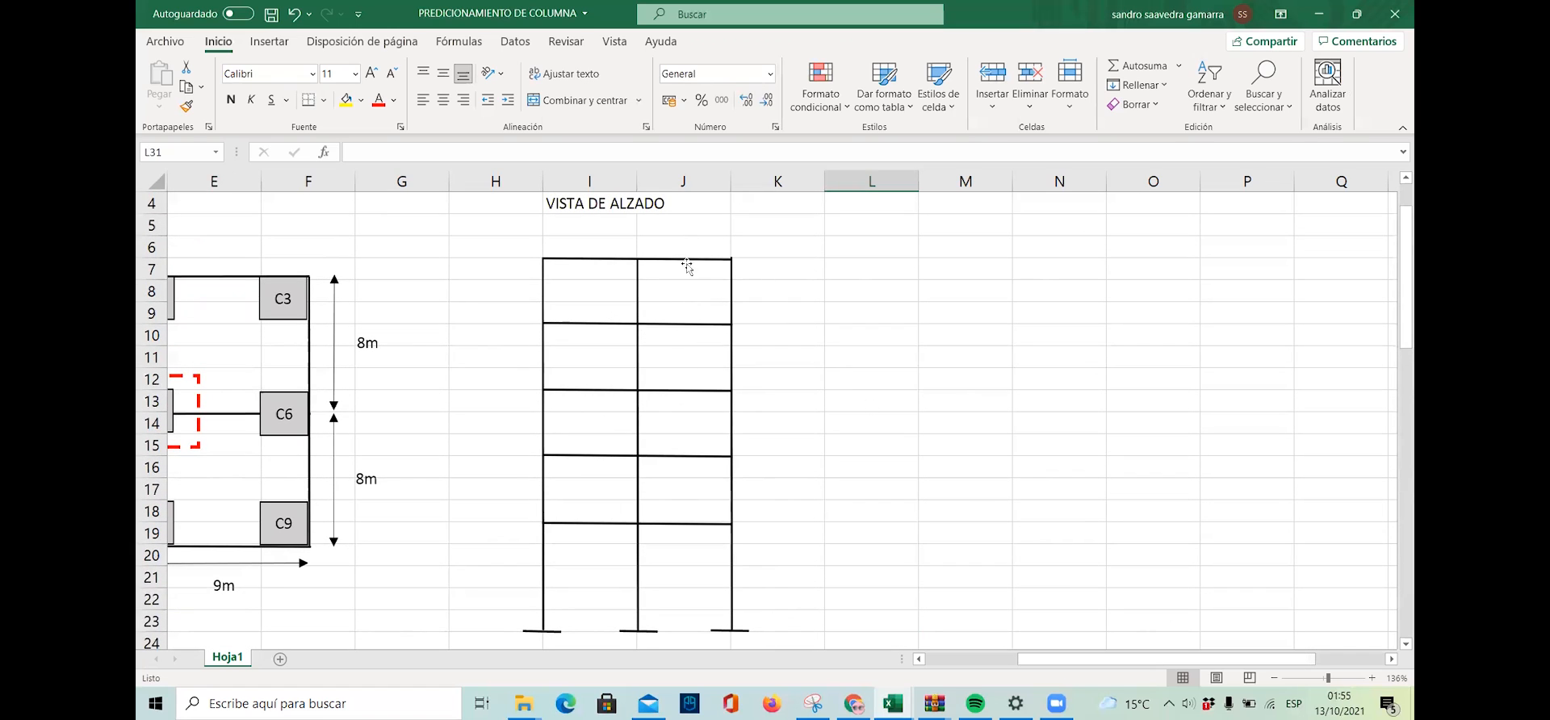
pyautogui.scroll(-5, 683, 263)
pyautogui.scroll(6, 627, 304)
pyautogui.scroll(-4, 627, 304)
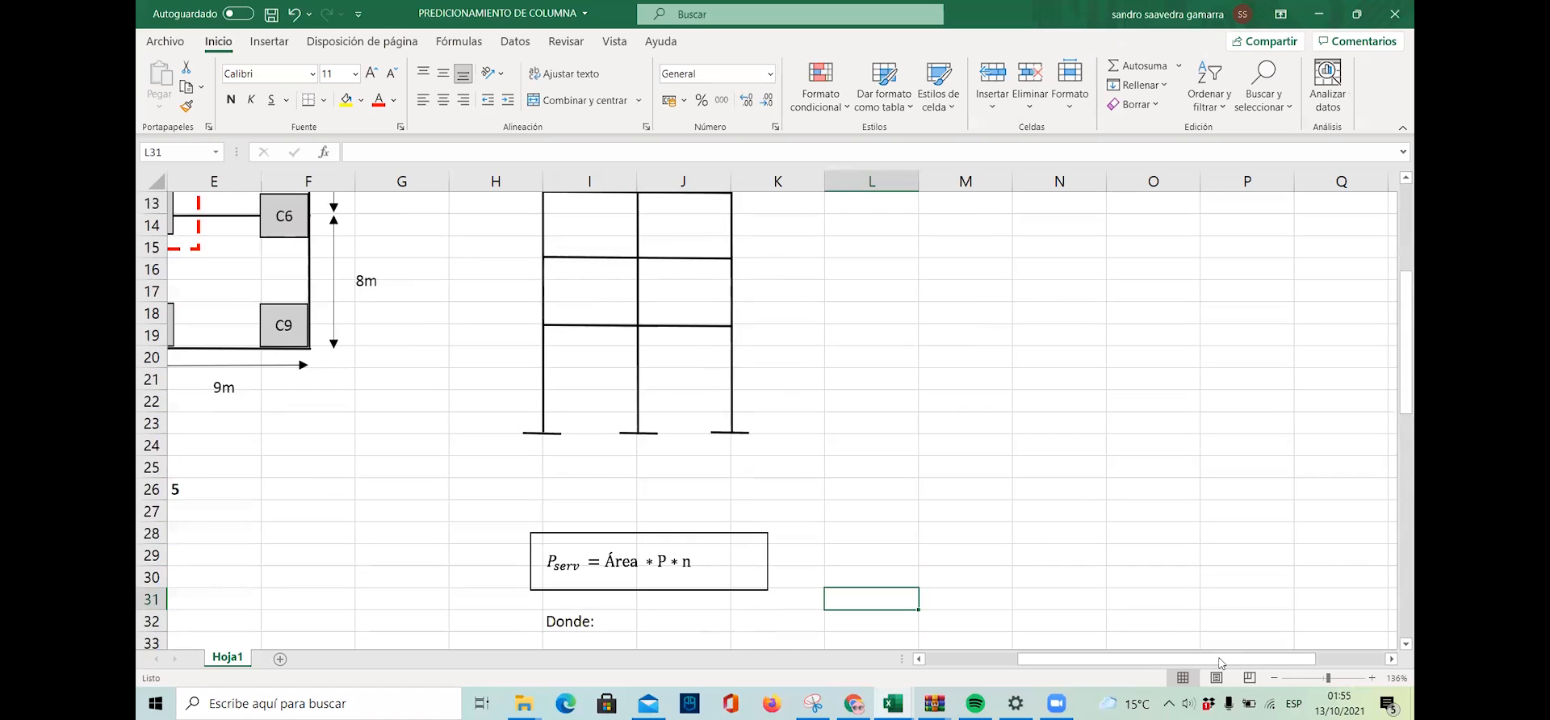
pyautogui.scroll(-4, 679, 321)
pyautogui.press('Right')
pyautogui.hotkey('shift', 'Up')
pyautogui.click(757, 356)
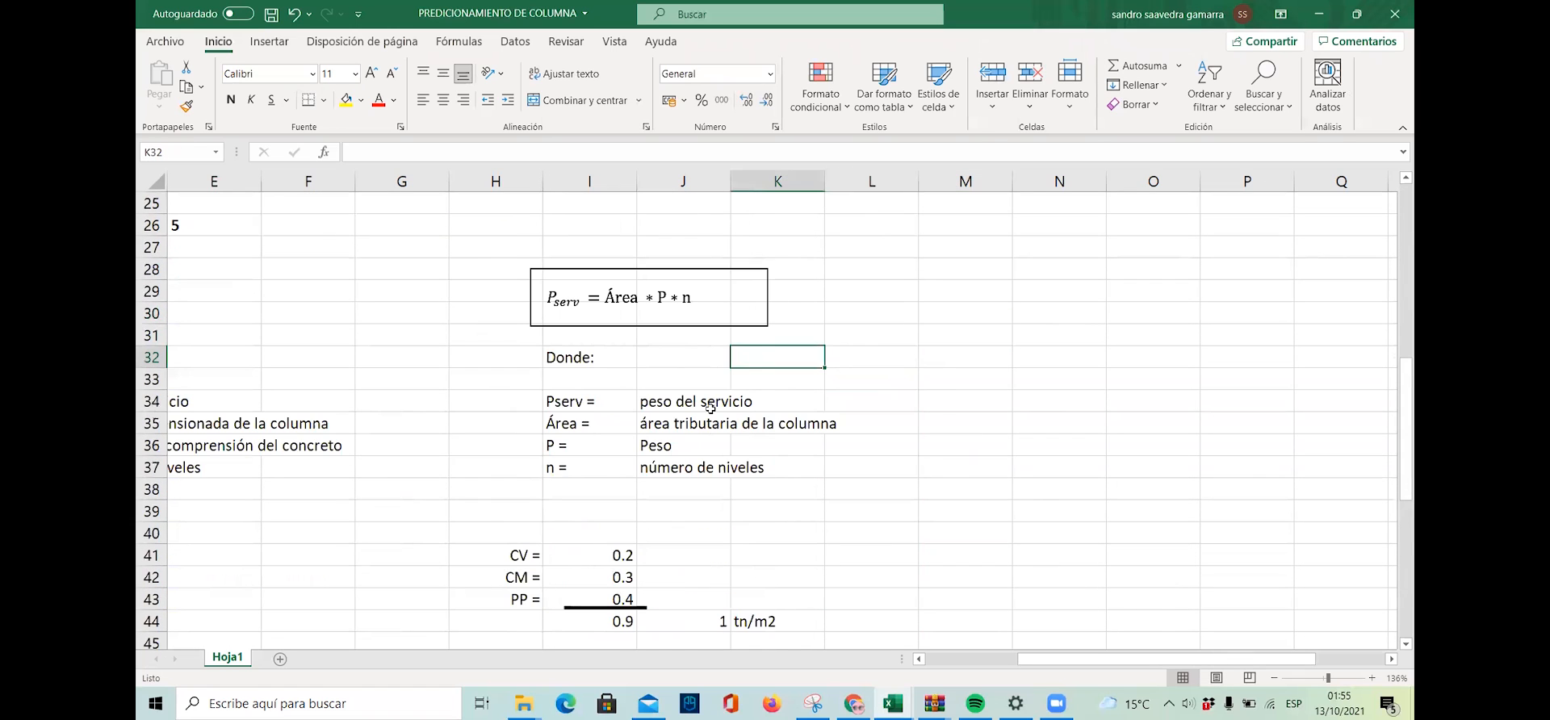
# Examine the tributary area term of the service weight formula and its definition beside the column area formula.
pyautogui.scroll(-1, 711, 407)
pyautogui.click(626, 255)
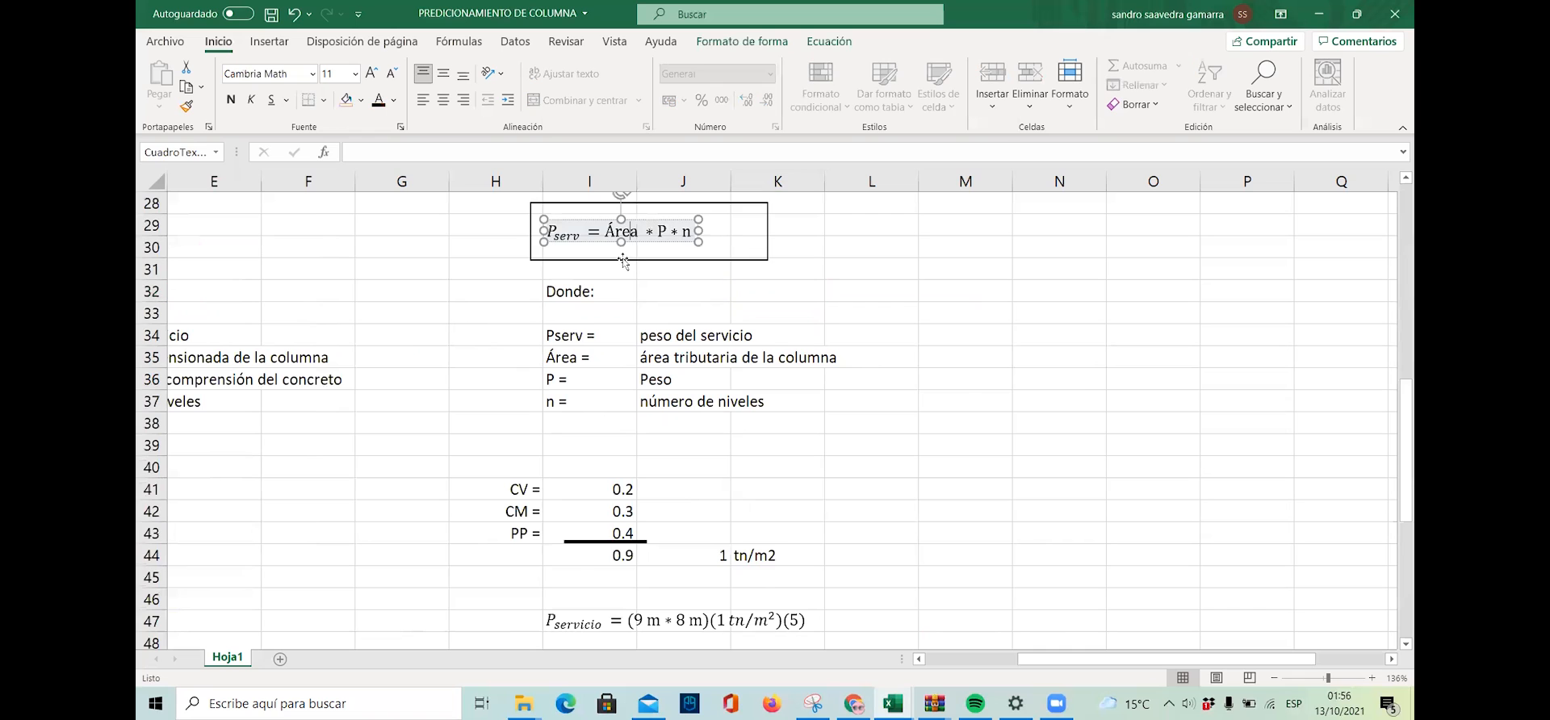
pyautogui.click(1049, 334)
pyautogui.moveTo(1120, 664); pyautogui.dragTo(1028, 664)
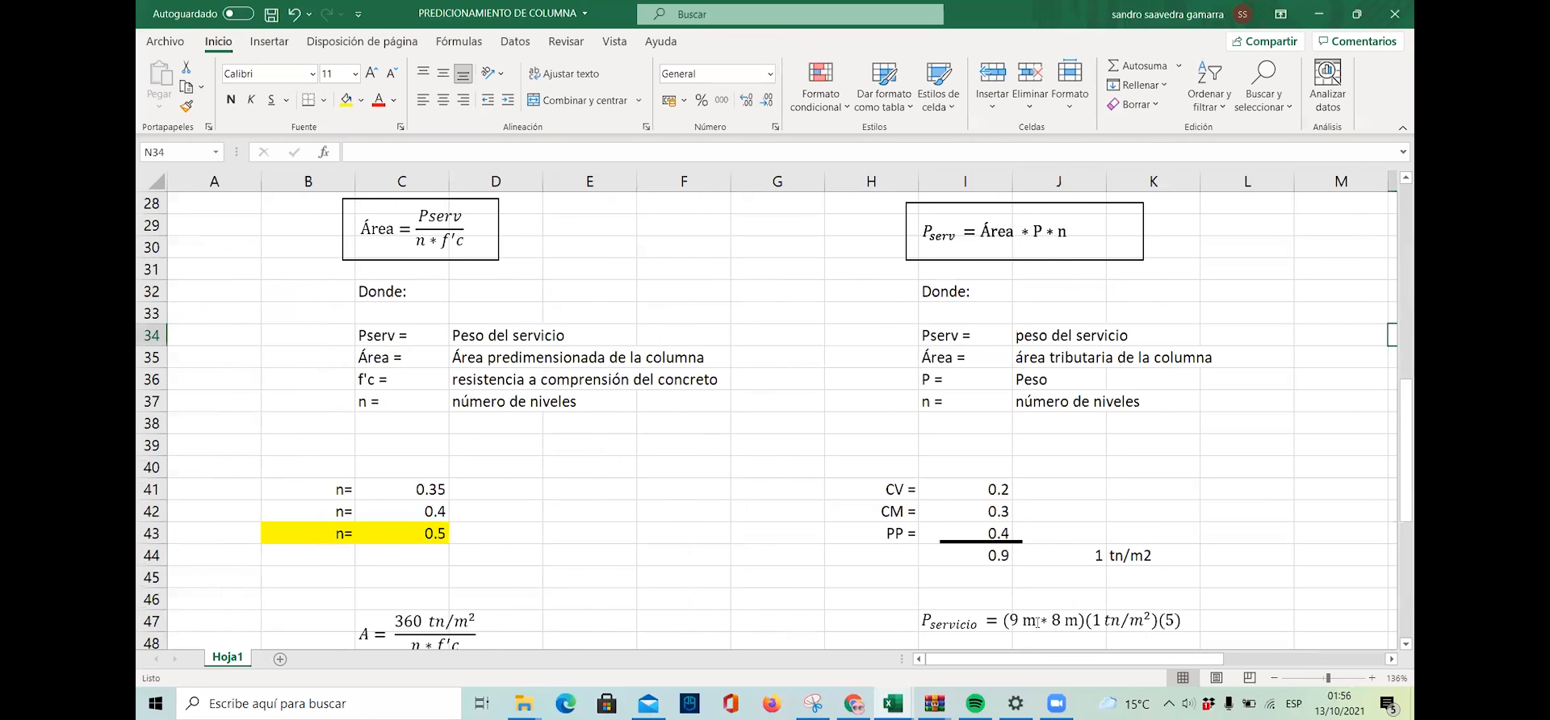
# Nudge the red dashed rectangle around column C5 in the plan view slightly to the right.
pyautogui.scroll(7, 603, 386)
pyautogui.click(856, 359)
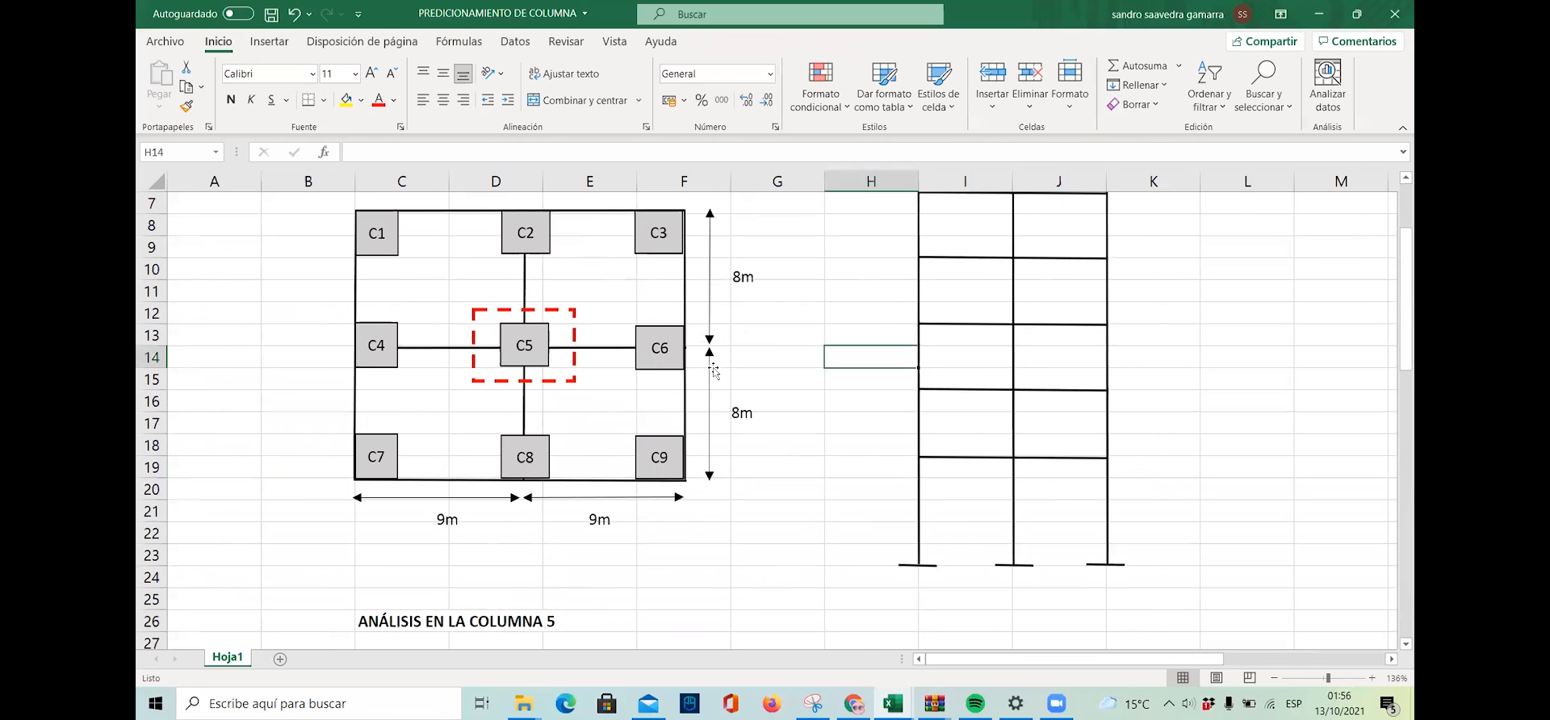
pyautogui.moveTo(557, 309)
pyautogui.mouseDown()
pyautogui.moveTo(534, 307)
pyautogui.moveTo(561, 310)
pyautogui.mouseUp()
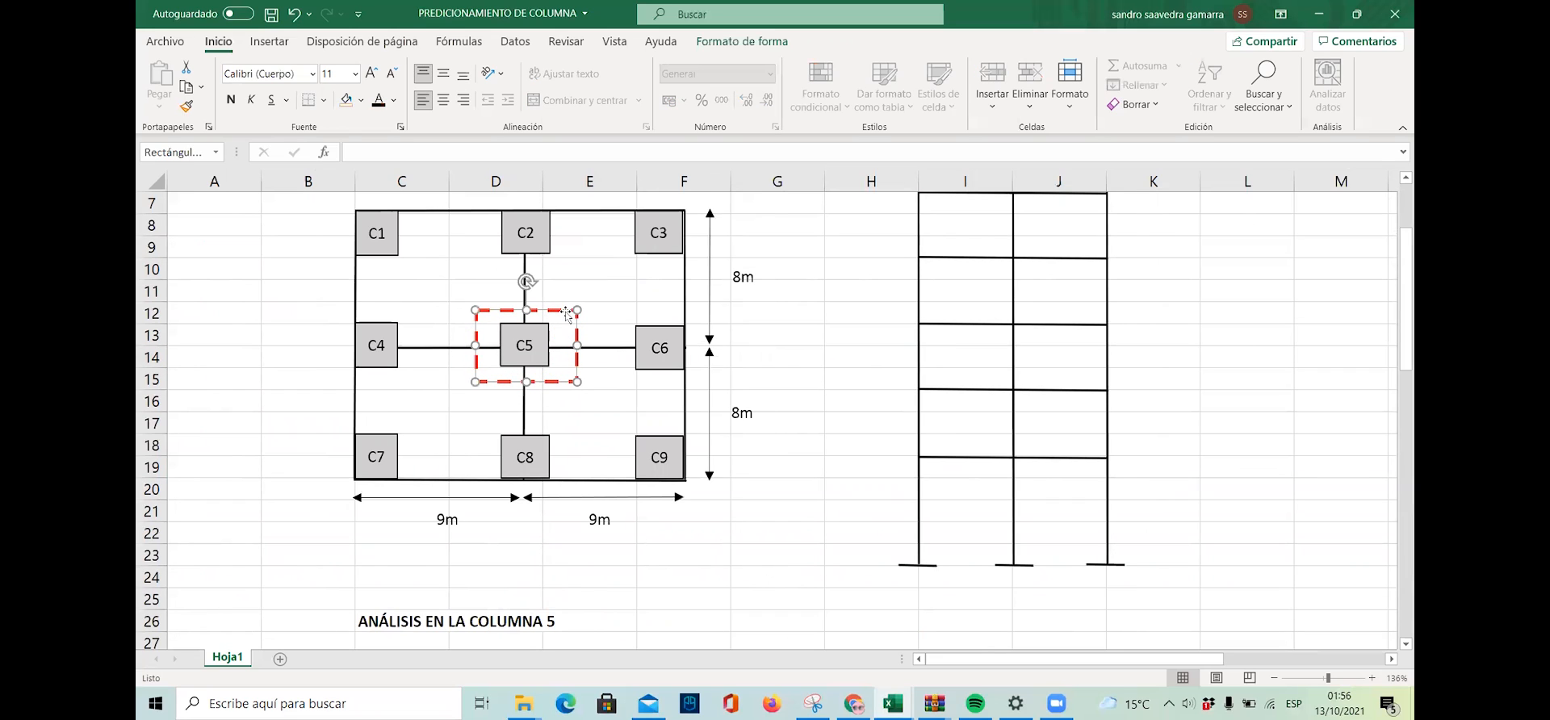
pyautogui.click(735, 322)
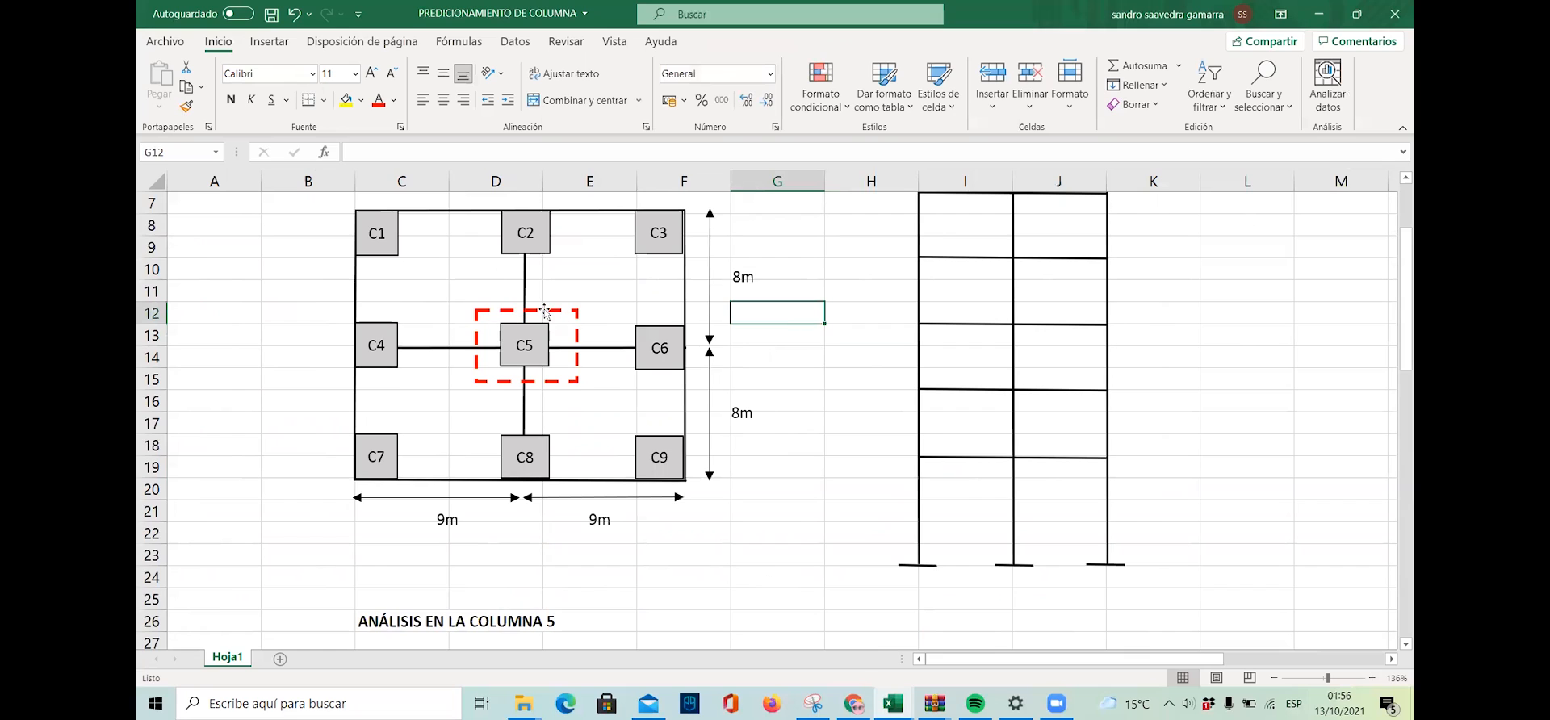
pyautogui.moveTo(561, 312); pyautogui.dragTo(560, 312)
pyautogui.click(808, 313)
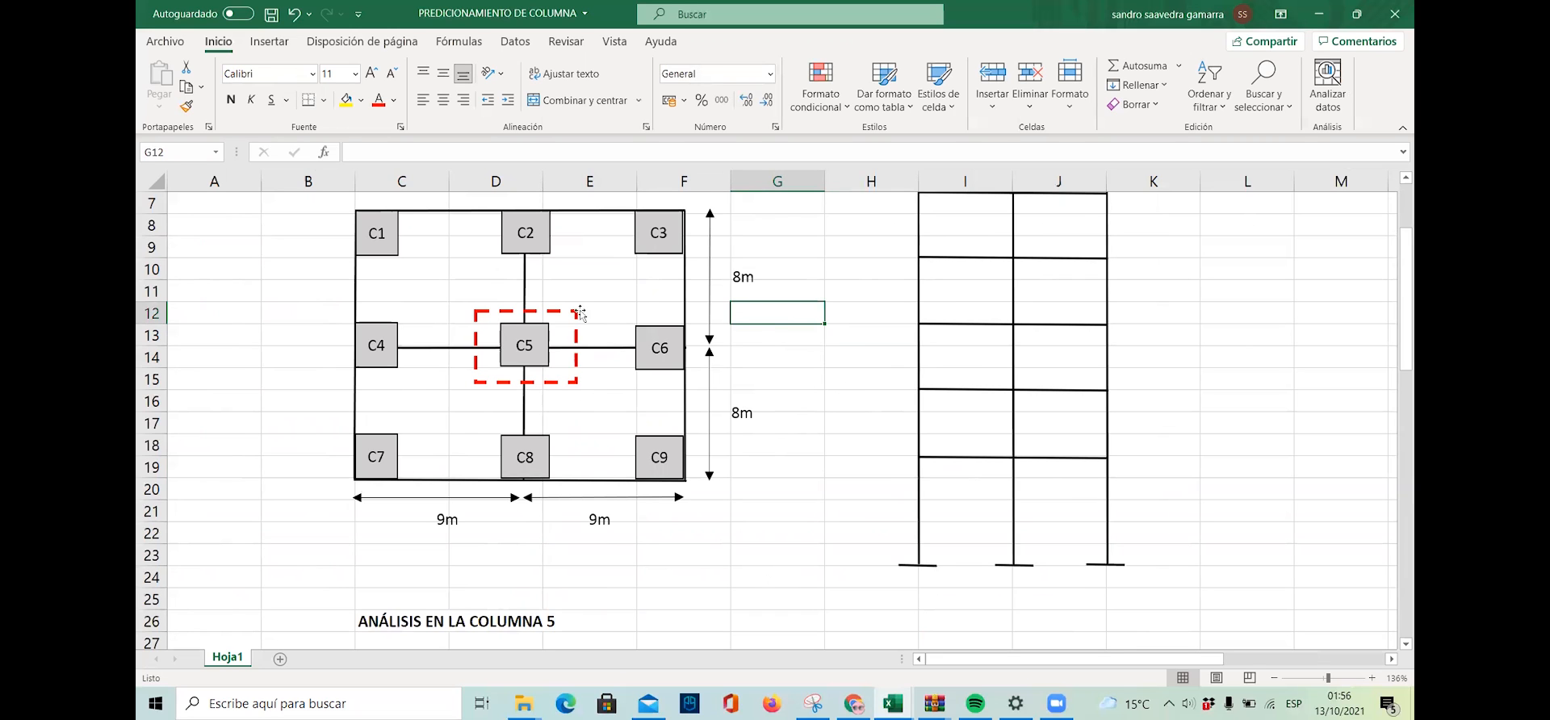
# Review the weight and number-of-levels terms of the service weight formula against the substituted Pservicio calculation.
pyautogui.scroll(-4, 686, 338)
pyautogui.moveTo(1140, 664); pyautogui.dragTo(1184, 662)
pyautogui.click(1146, 426)
pyautogui.scroll(-3, 1050, 452)
pyautogui.scroll(2, 1001, 472)
pyautogui.scroll(-2, 983, 486)
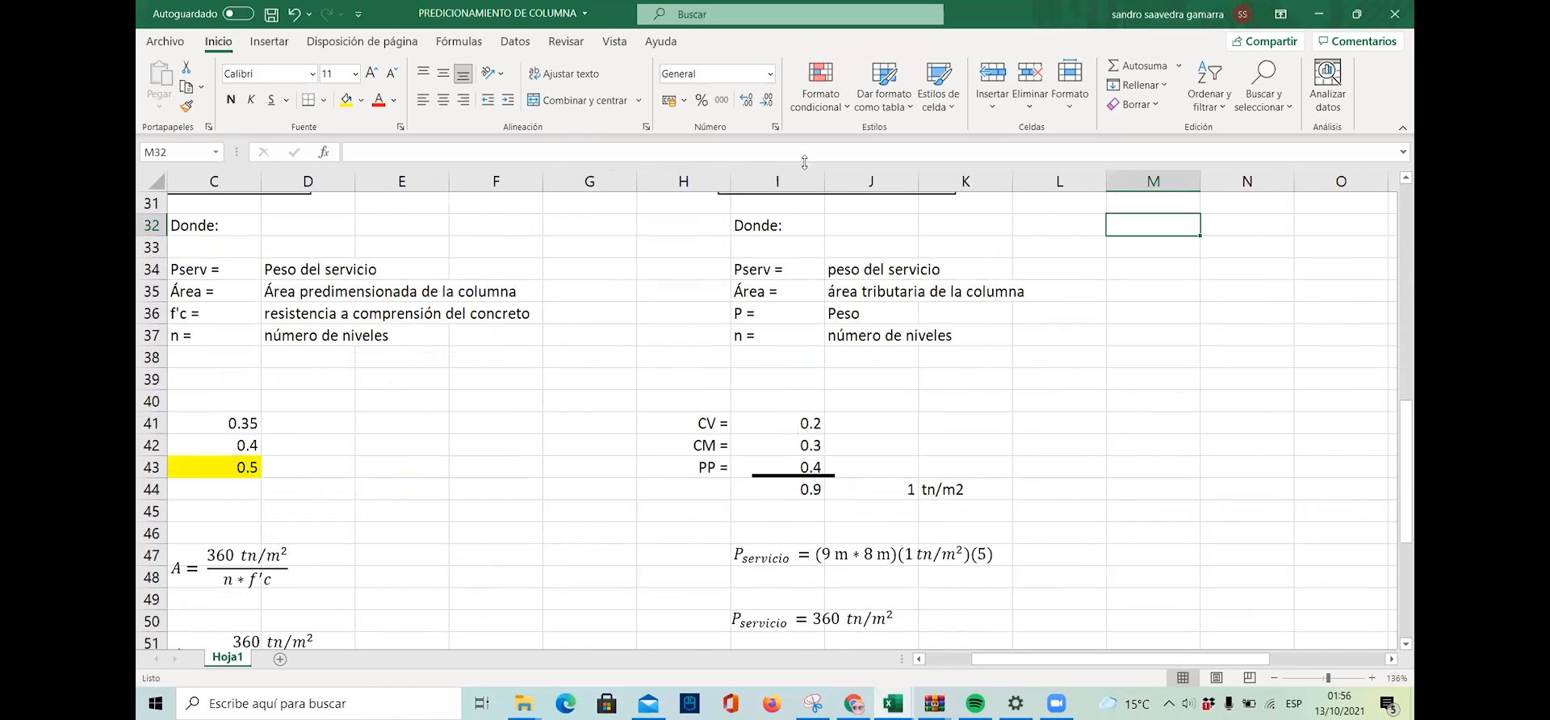
pyautogui.scroll(2, 878, 535)
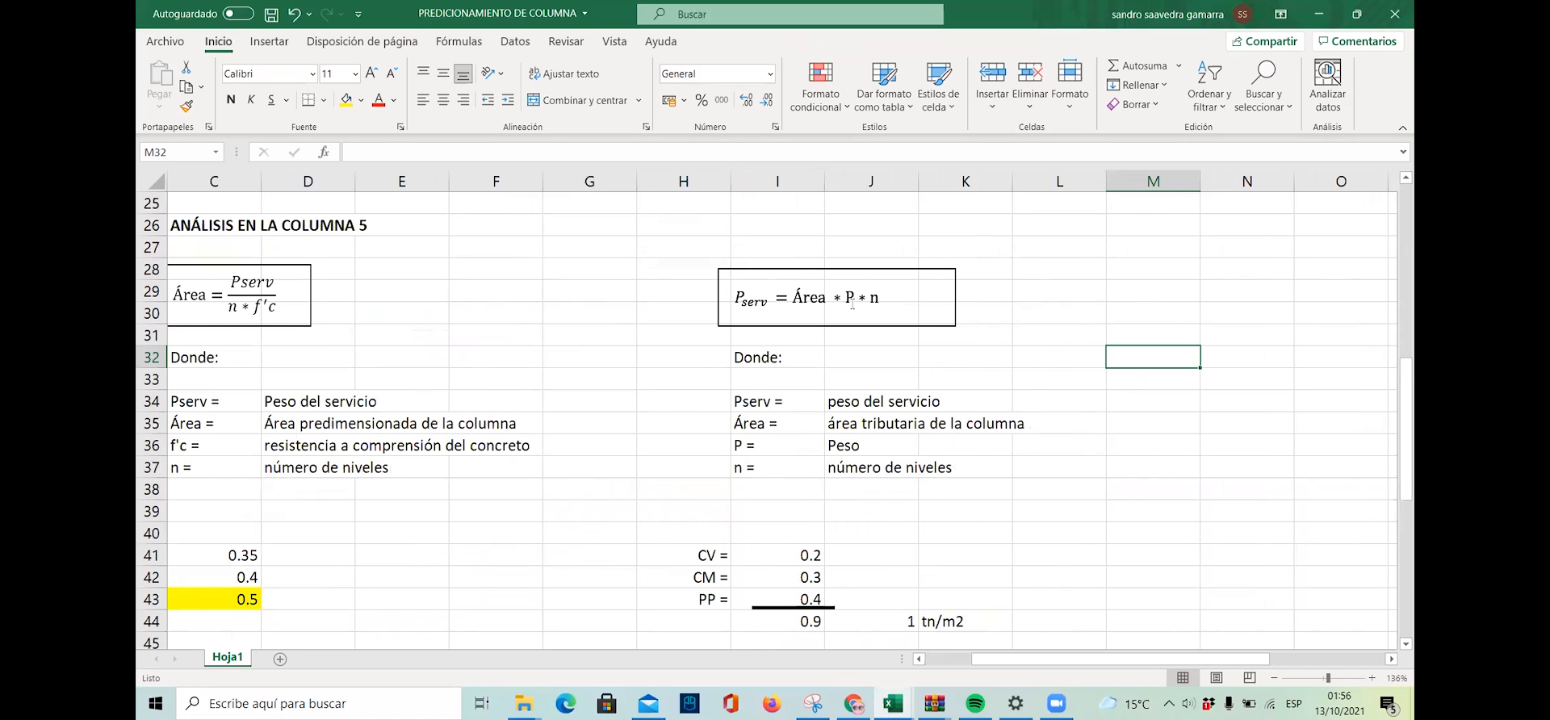
pyautogui.scroll(-1, 853, 305)
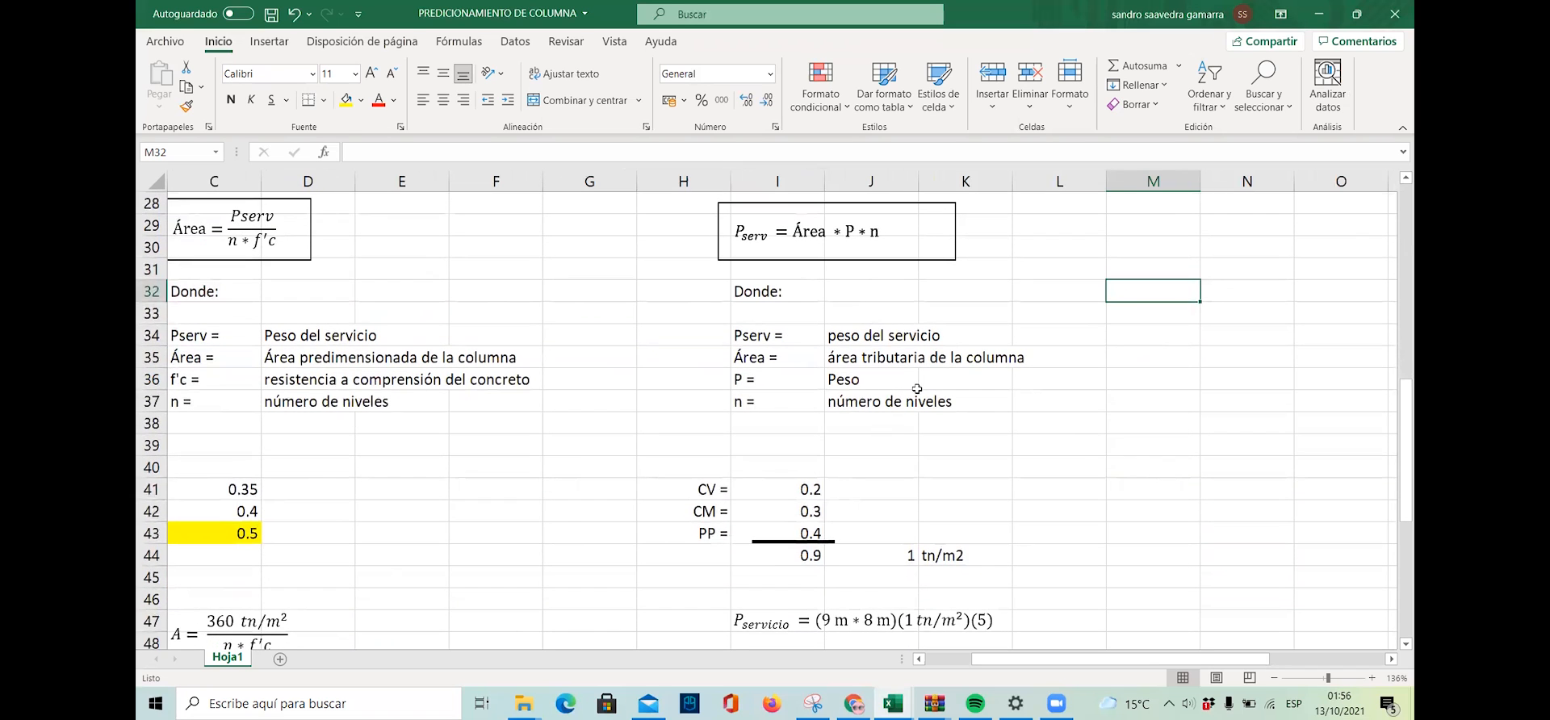
pyautogui.scroll(-2, 911, 376)
pyautogui.scroll(2, 911, 377)
pyautogui.scroll(-1, 911, 376)
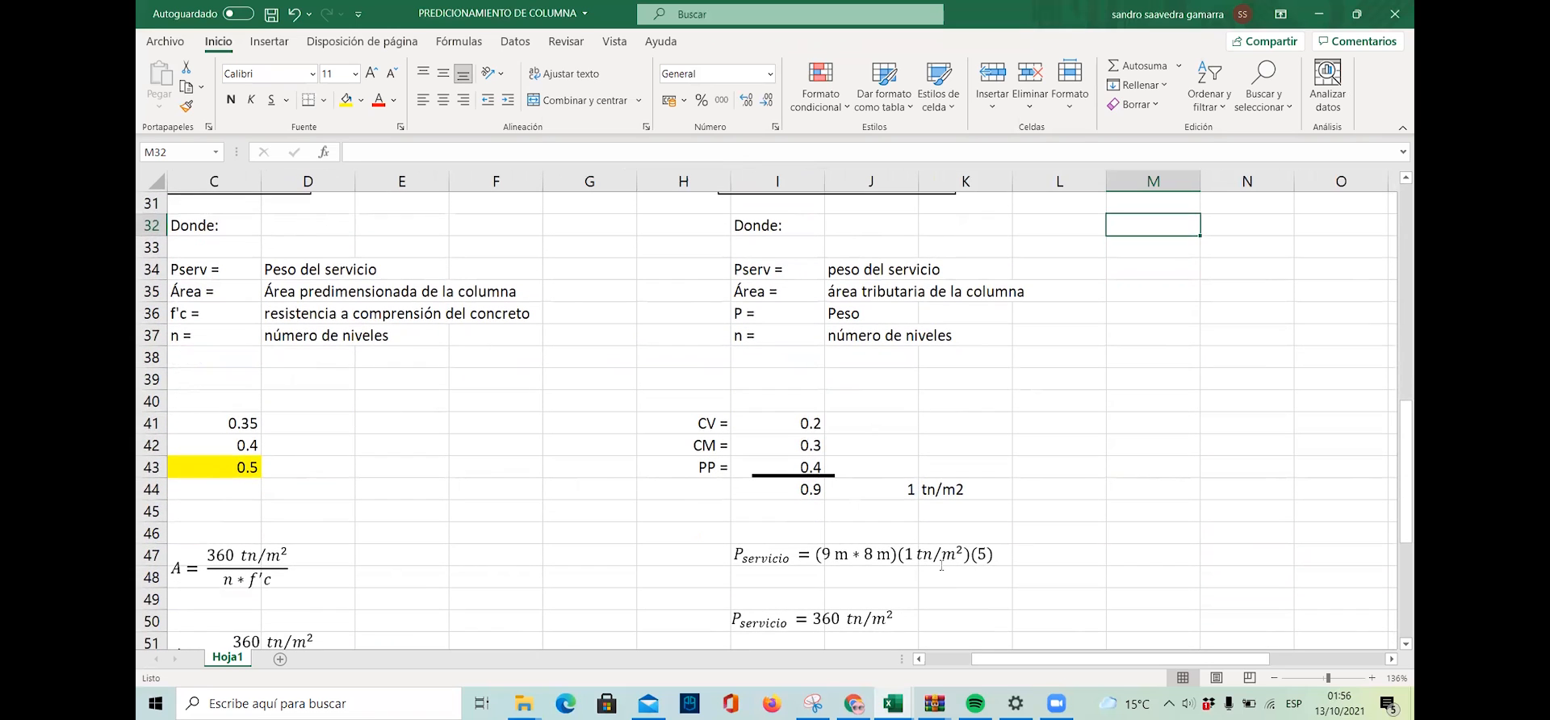
# Inspect the CV, CM and PP load values in cells I41 to I43 one by one.
pyautogui.click(926, 441)
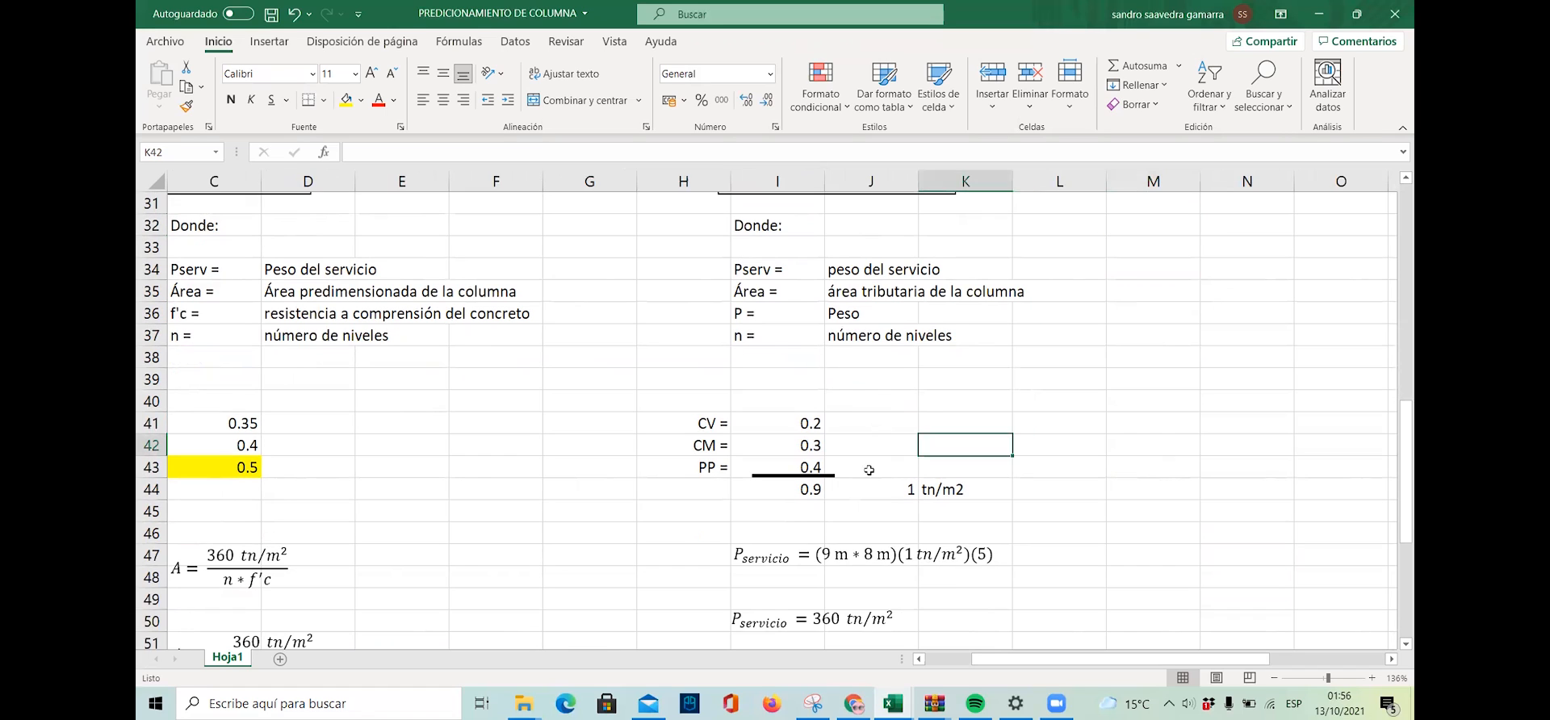
pyautogui.click(814, 424)
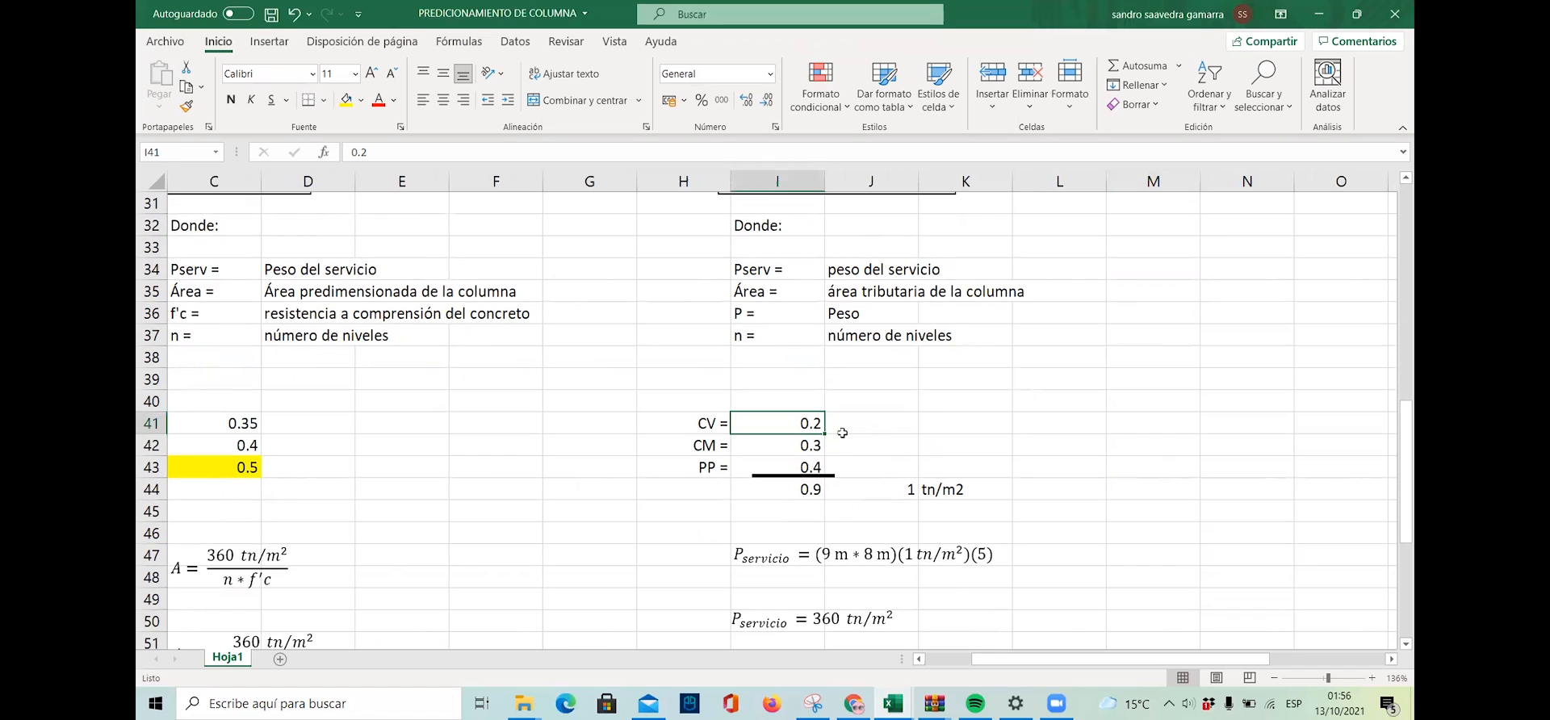
pyautogui.click(802, 440)
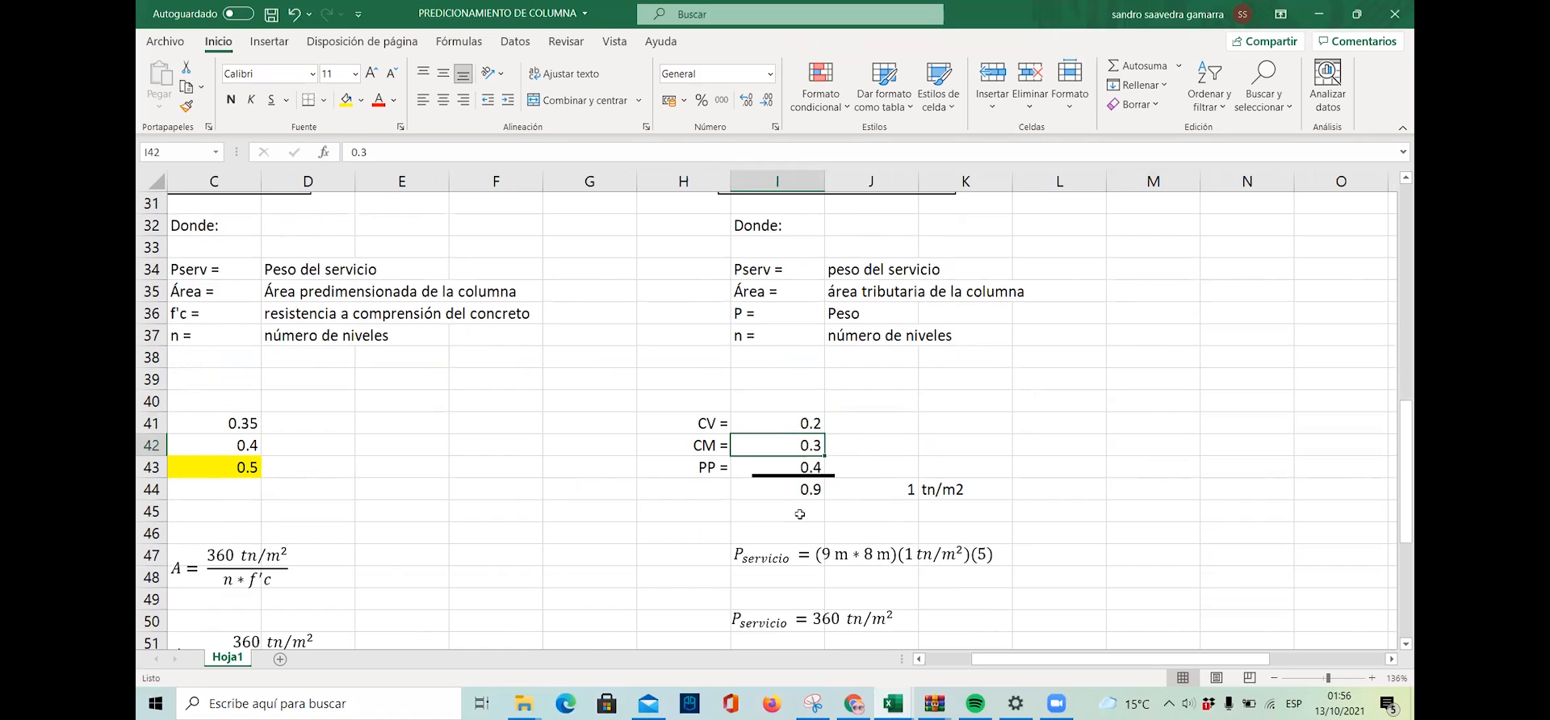
pyautogui.click(817, 464)
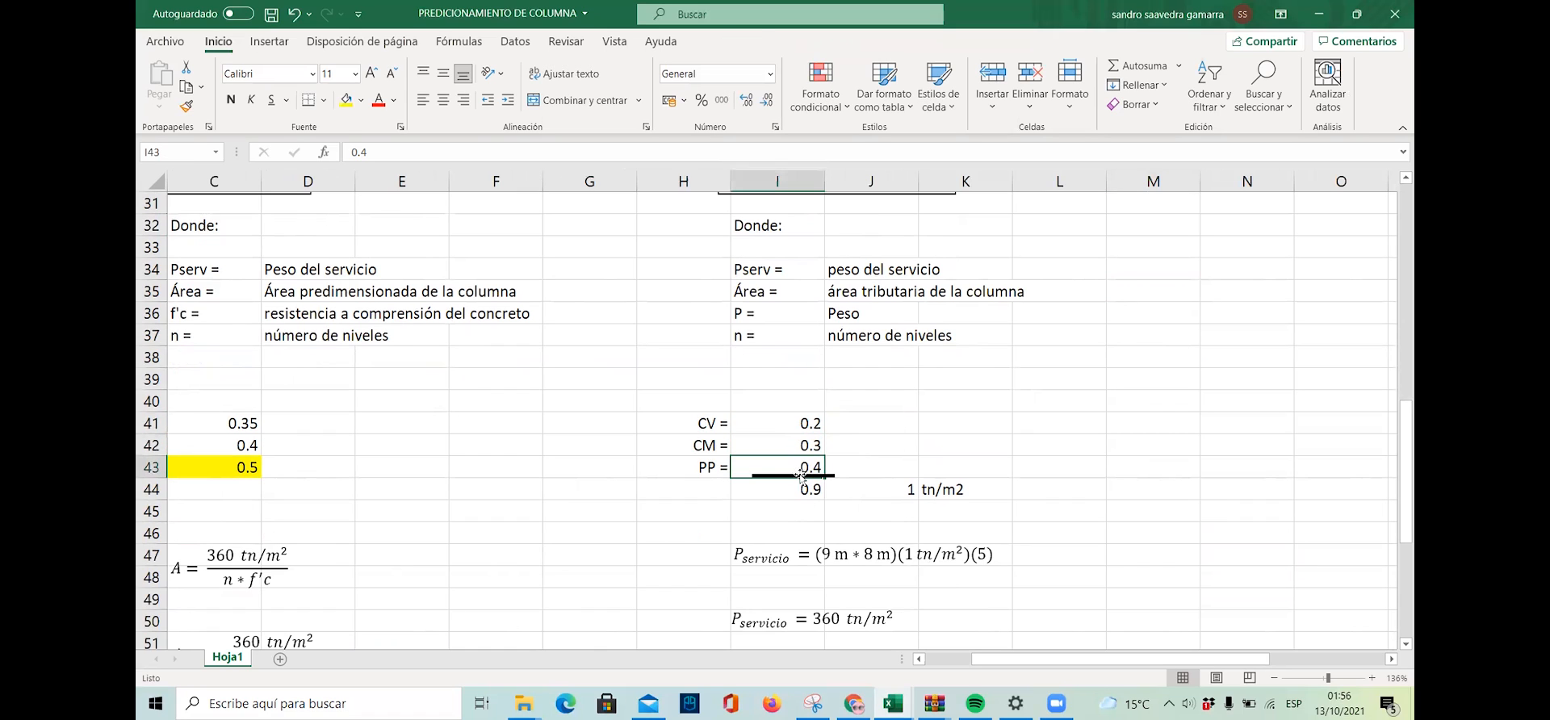
pyautogui.click(914, 437)
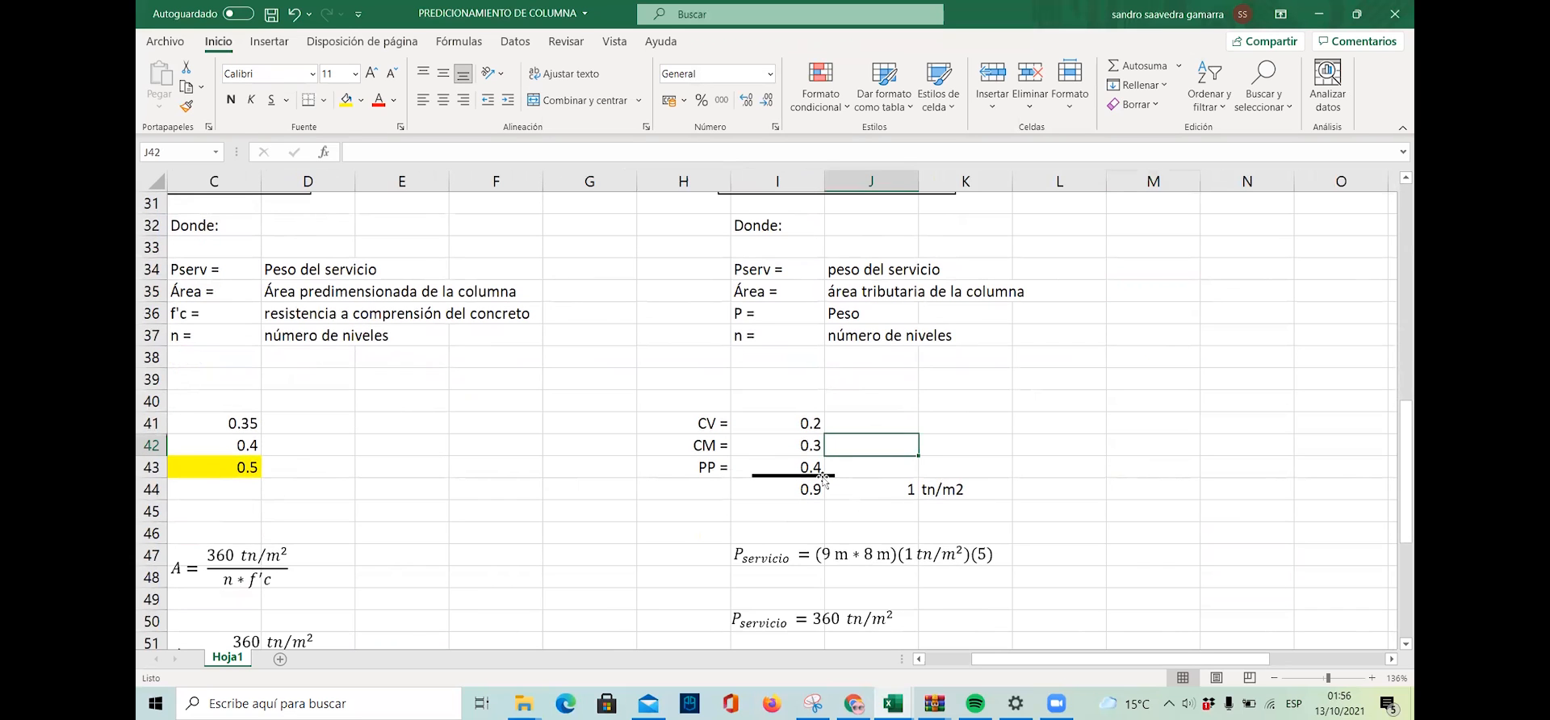
pyautogui.scroll(1, 908, 449)
pyautogui.click(972, 461)
pyautogui.scroll(-1, 965, 461)
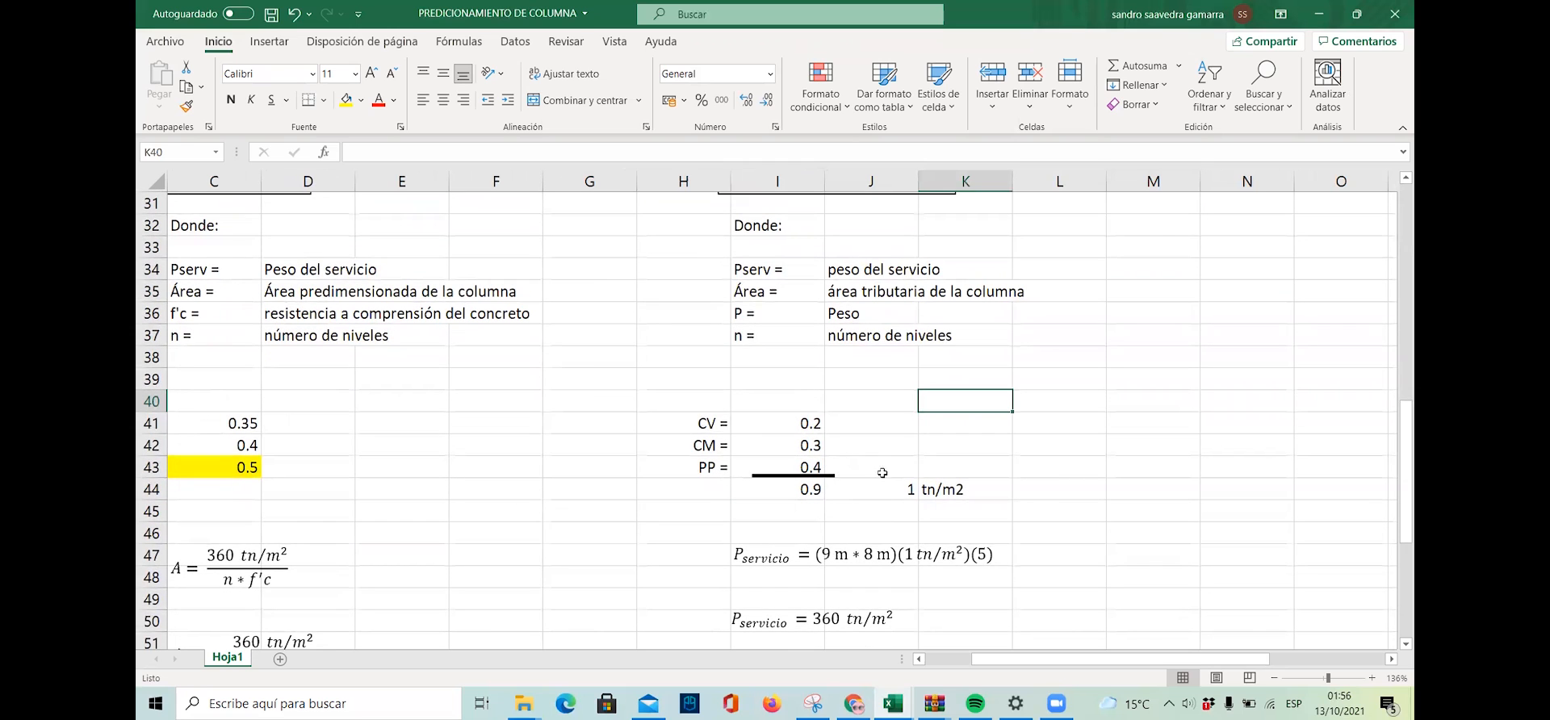
# Go over the CV, CM and PP loads again and inspect the SUMA formula in cell I44 that adds them.
pyautogui.click(881, 438)
pyautogui.click(810, 421)
pyautogui.click(807, 476)
pyautogui.click(802, 446)
pyautogui.click(798, 424)
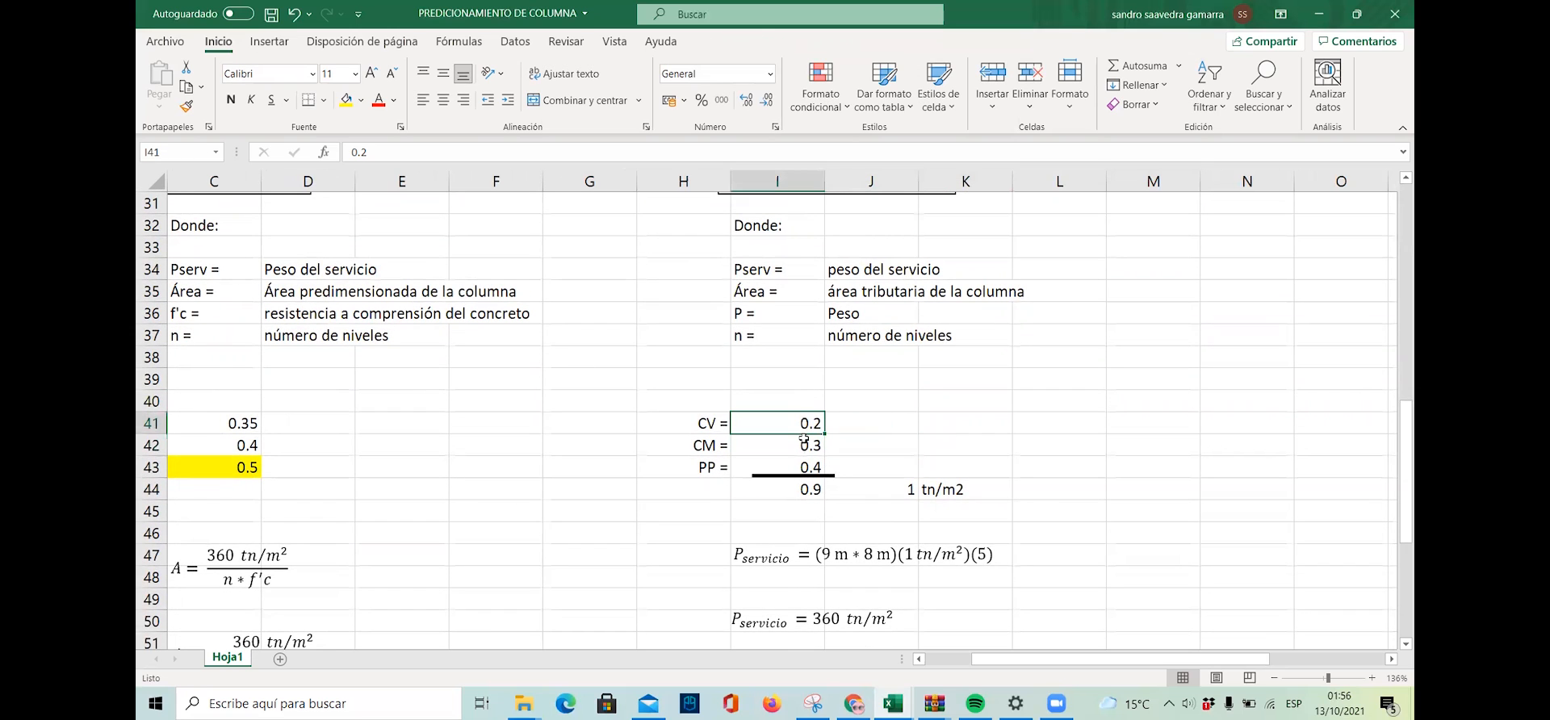
pyautogui.click(803, 440)
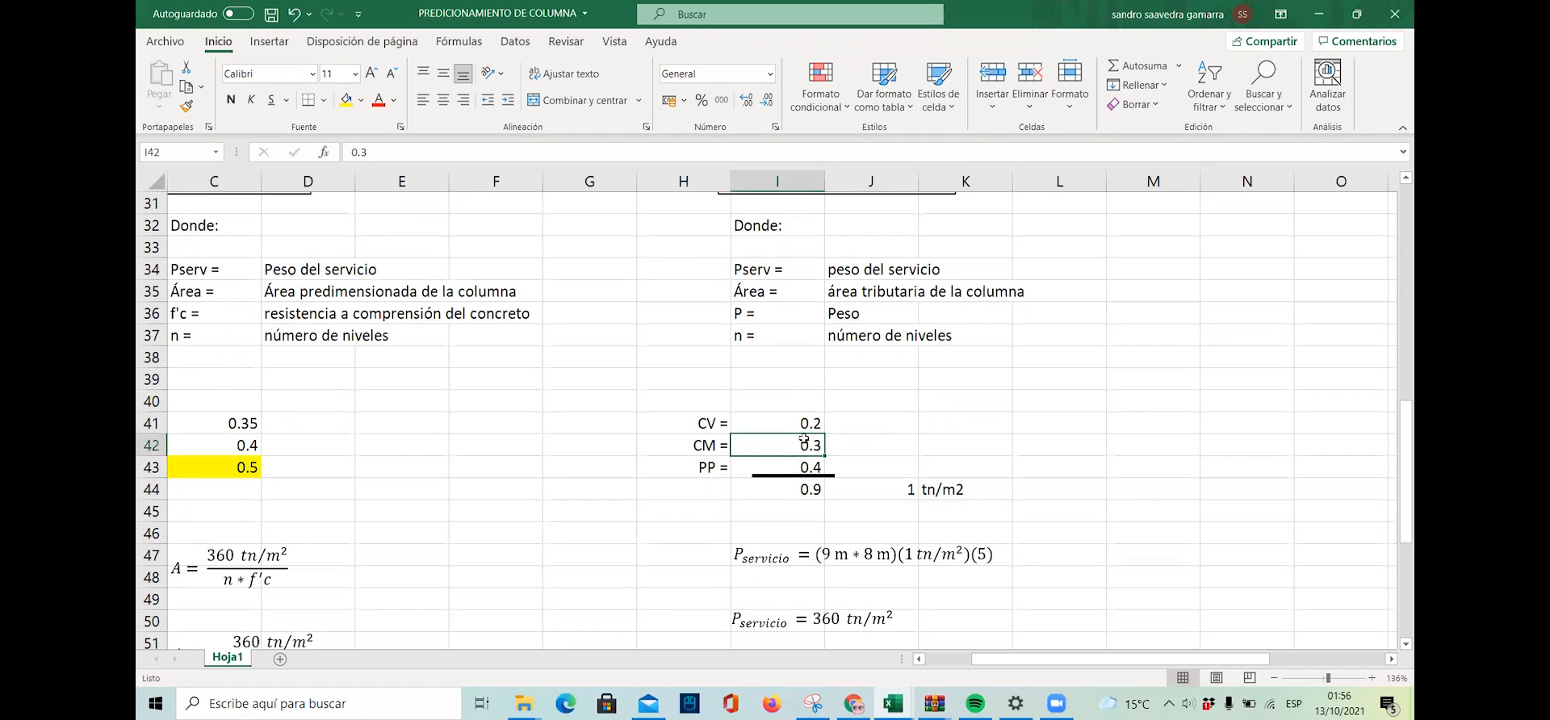
pyautogui.click(807, 467)
pyautogui.click(809, 490)
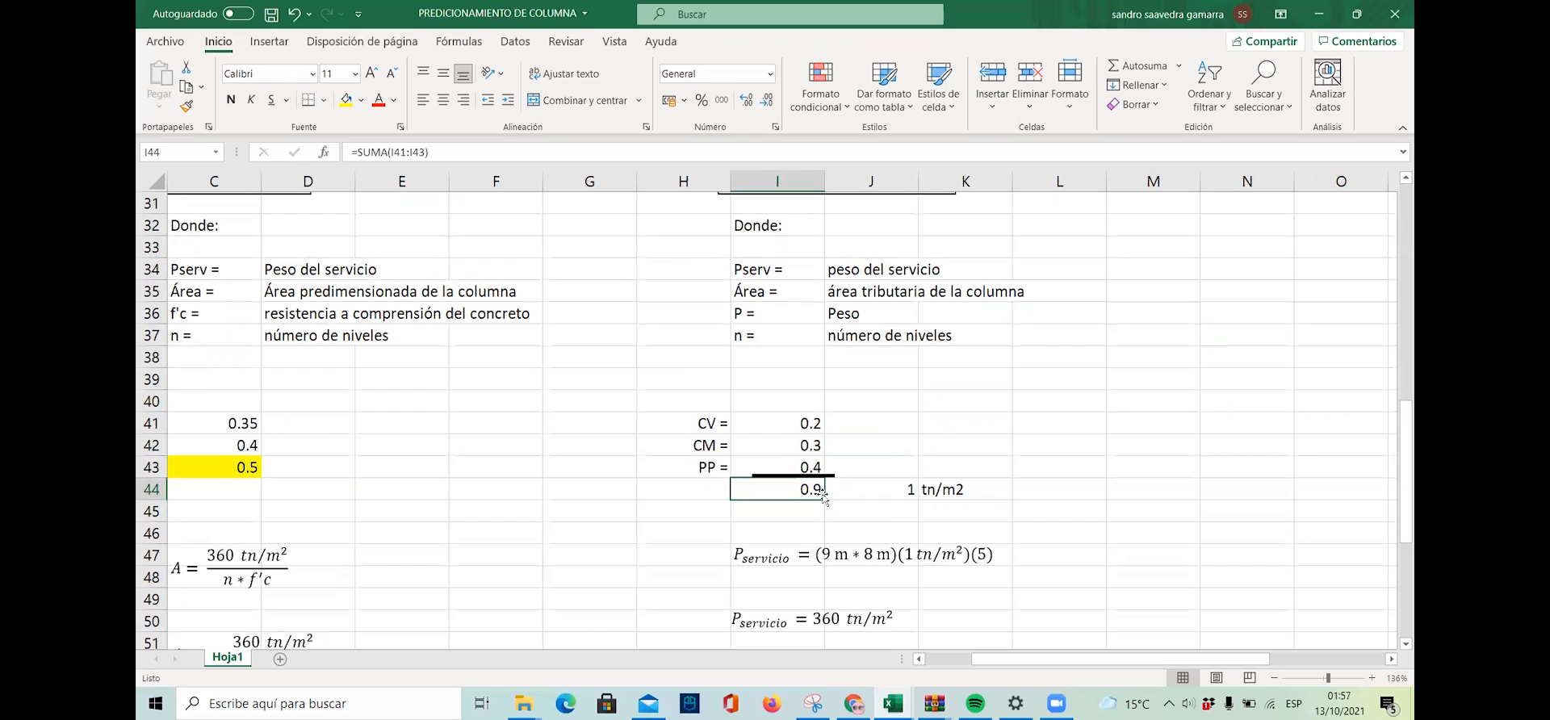
# Inspect the REDONDEAR formula in cell J44 that rounds the load total in tn/m2.
pyautogui.click(865, 511)
pyautogui.scroll(-1, 868, 463)
pyautogui.press('Right')
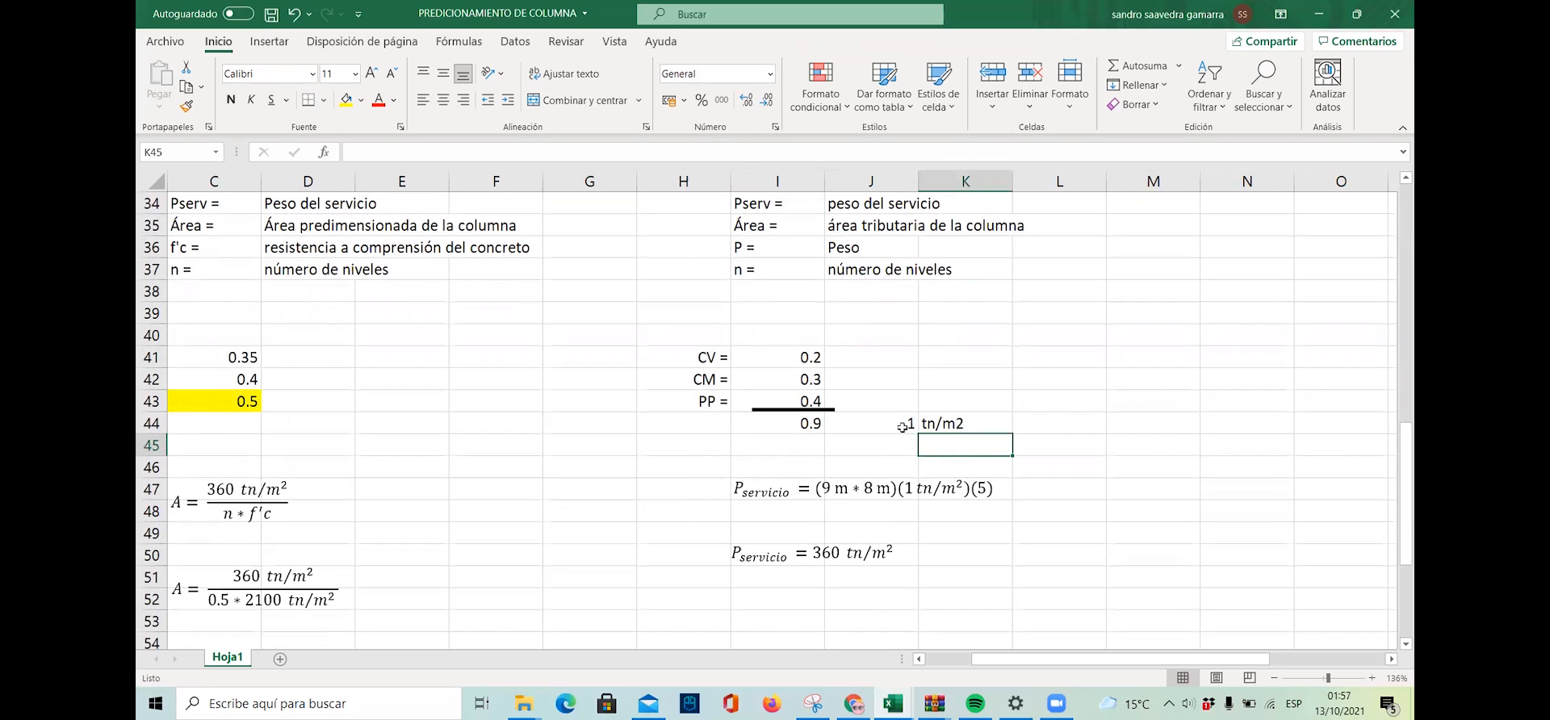
pyautogui.click(872, 424)
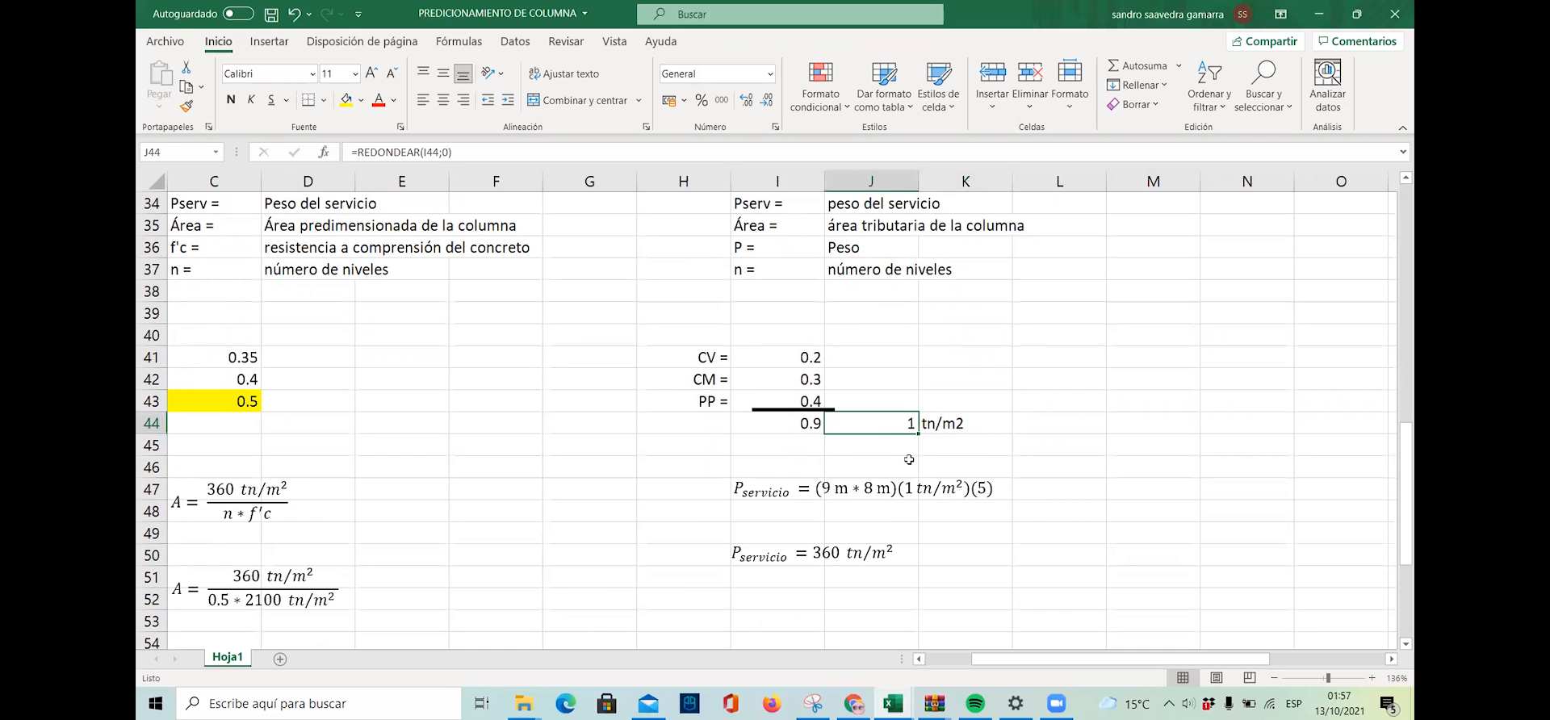
pyautogui.click(987, 404)
pyautogui.scroll(1, 987, 468)
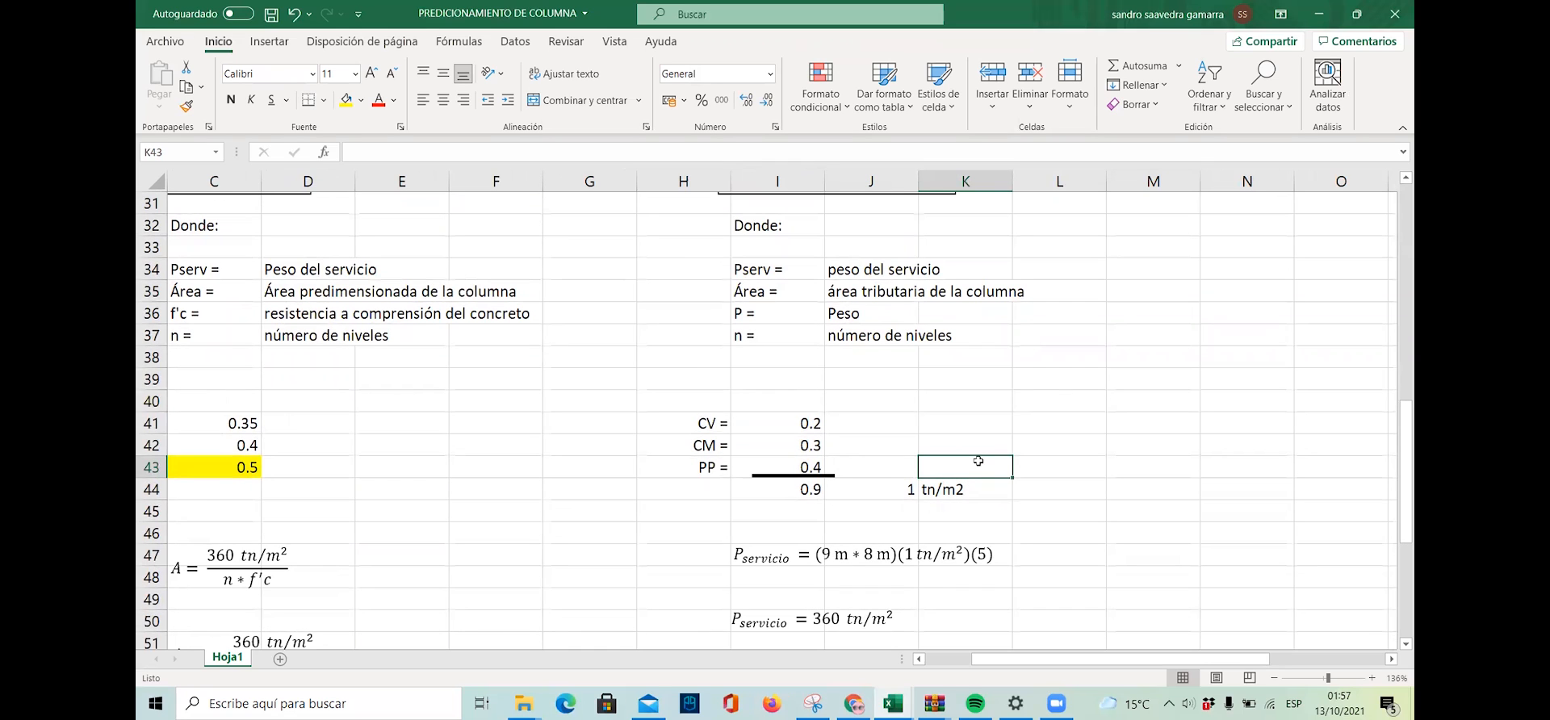
# Return to the elevation drawing to check the number of levels for the n term.
pyautogui.scroll(2, 872, 374)
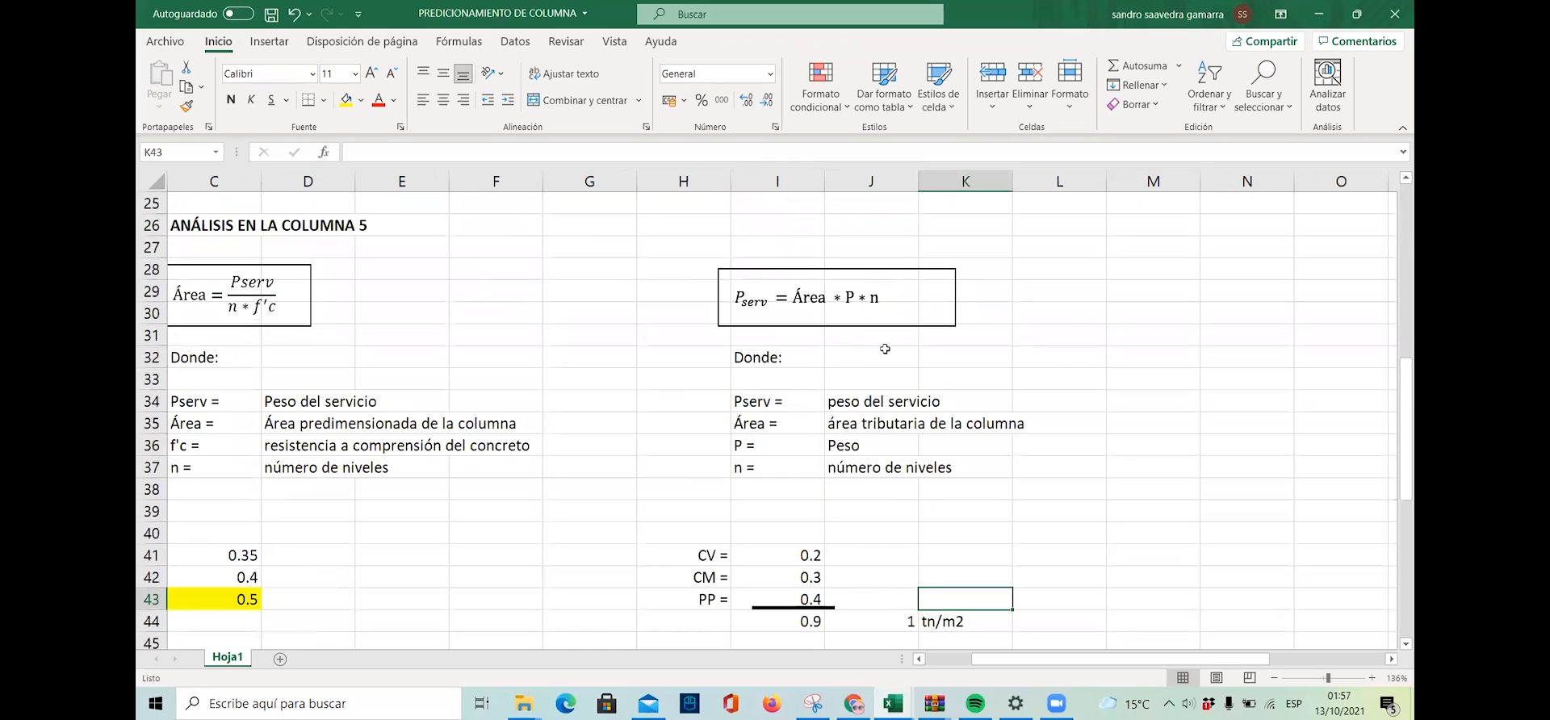
pyautogui.scroll(8, 926, 470)
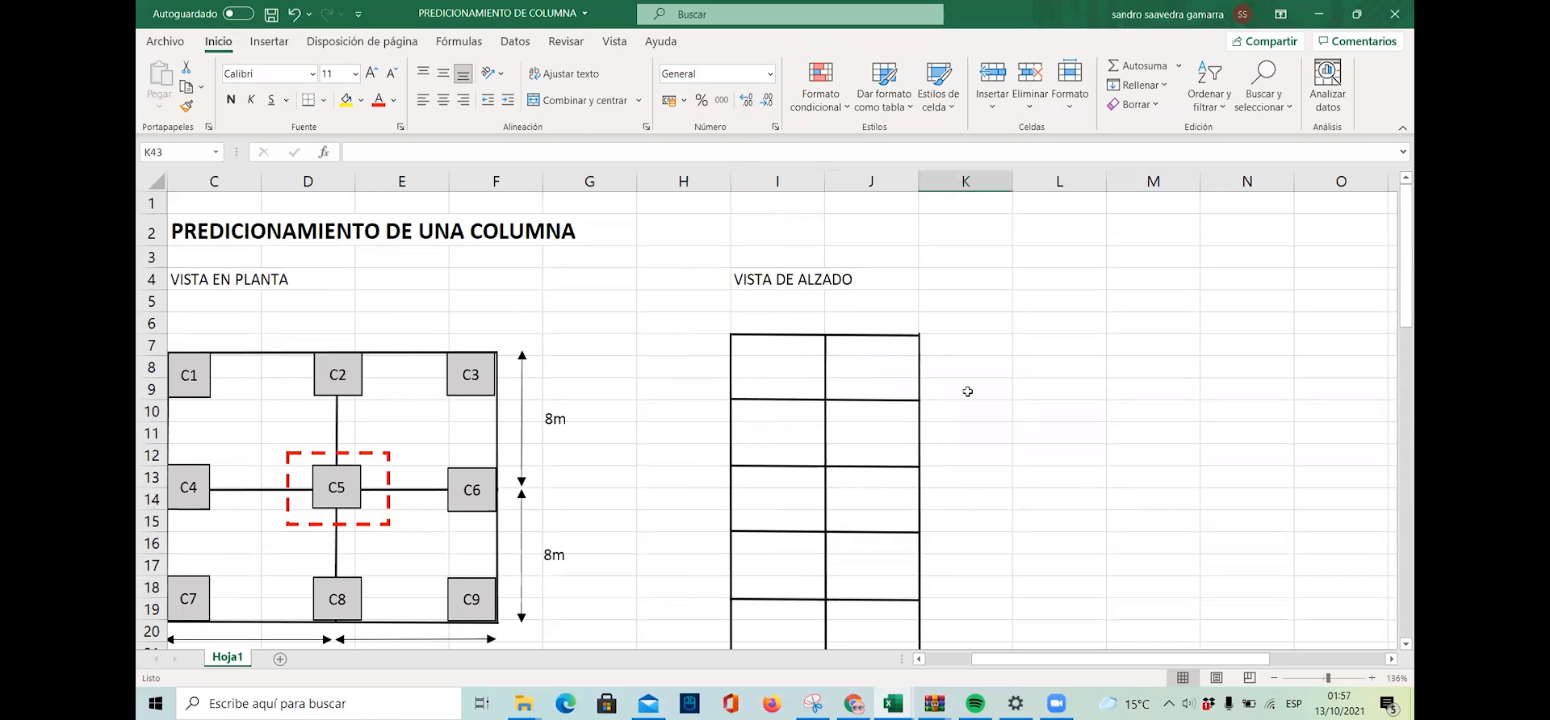
pyautogui.scroll(-1, 896, 537)
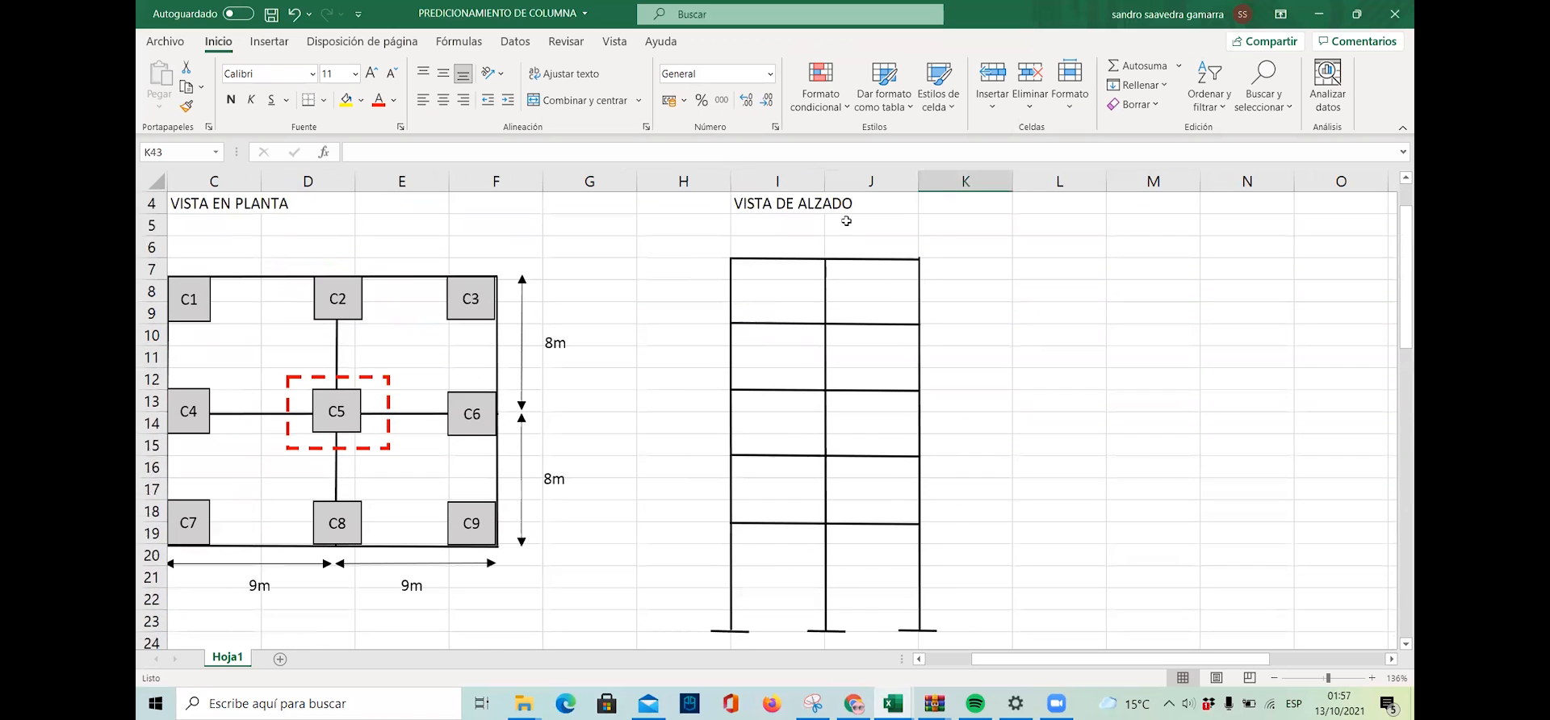
# Examine the service weight calculation that multiplies the tributary area, unit load and number of levels for column C5.
pyautogui.scroll(-11, 896, 505)
pyautogui.click(1039, 473)
pyautogui.click(977, 429)
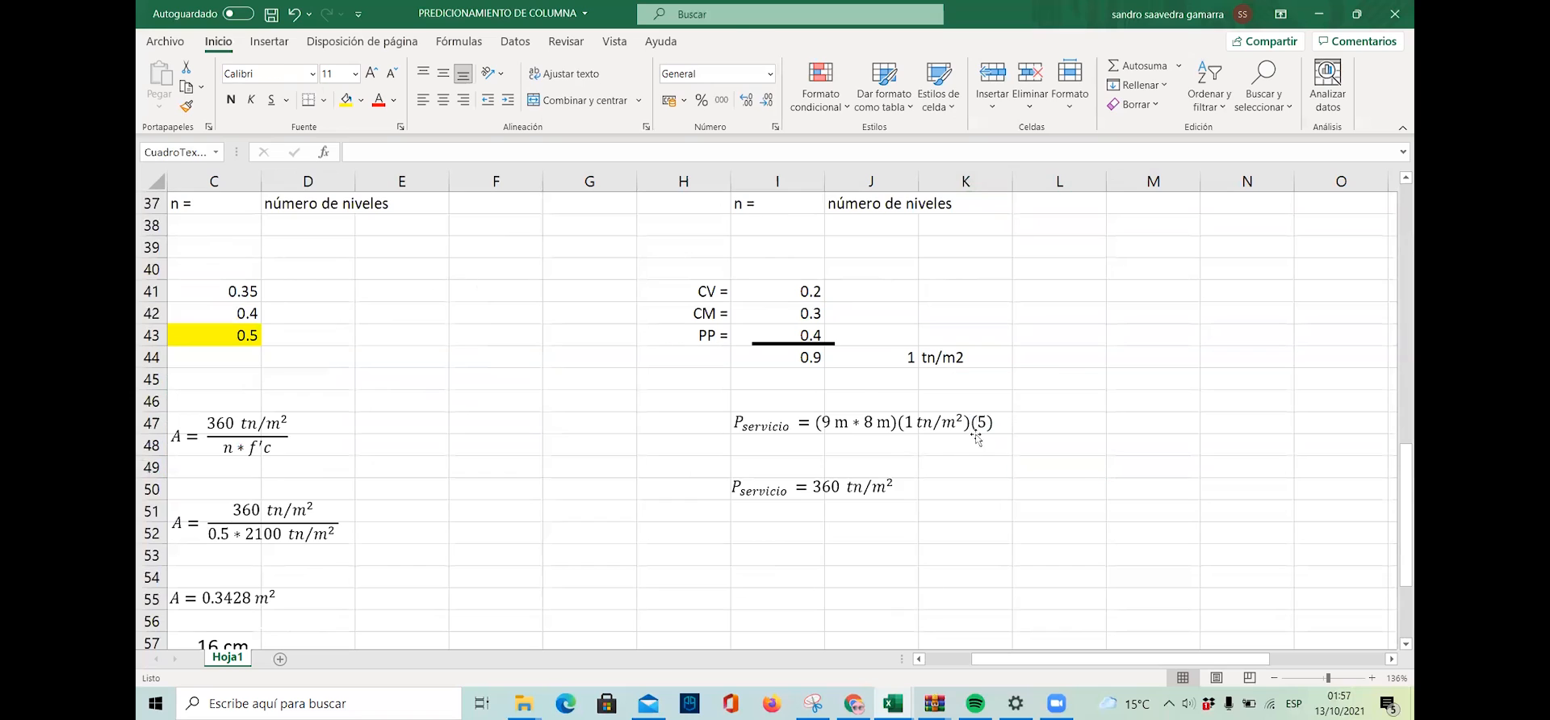
pyautogui.click(1042, 446)
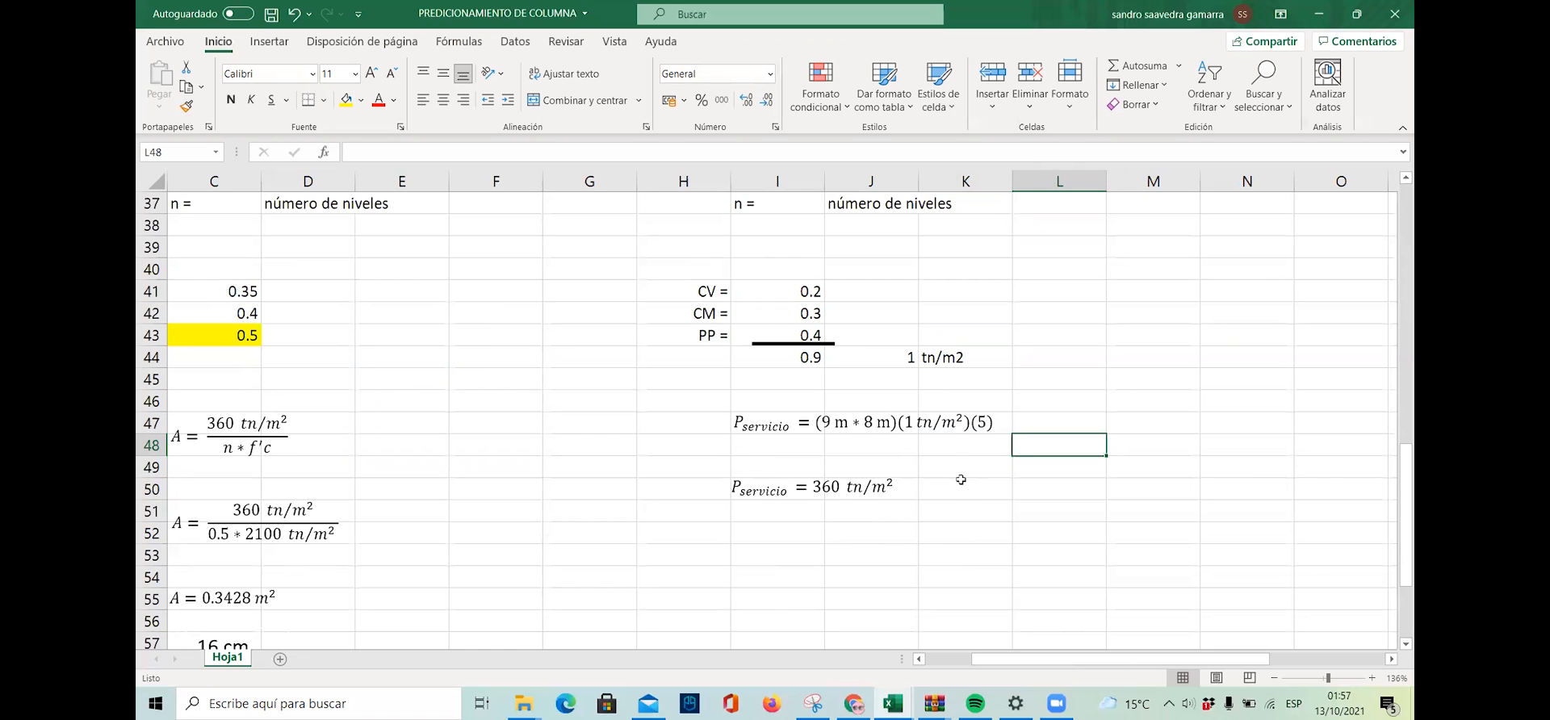
# Return to the boxed column area formula under ANÁLISIS EN LA COLUMNA 5 and inspect its terms.
pyautogui.hscroll(-1, 936, 511)
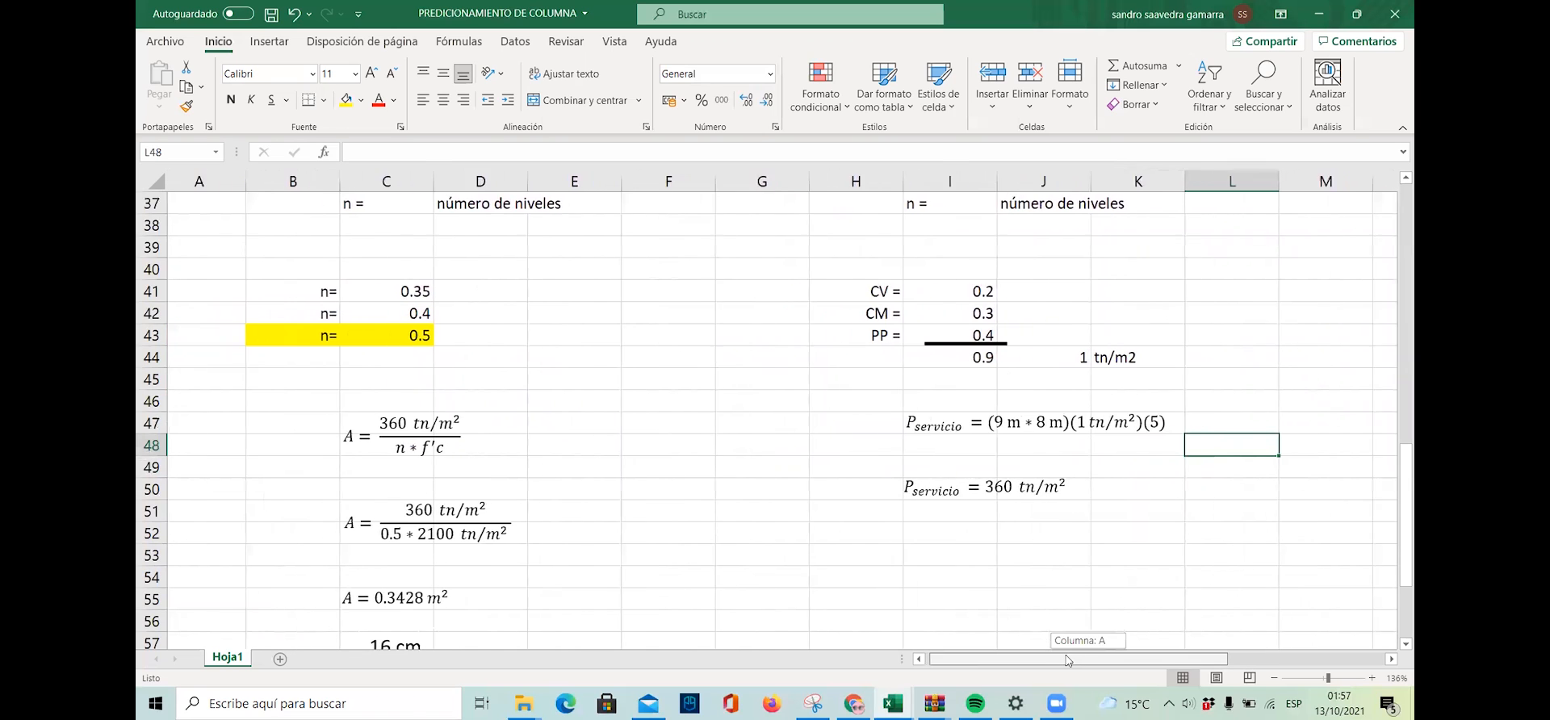
pyautogui.hscroll(-1, 633, 403)
pyautogui.scroll(4, 633, 404)
pyautogui.scroll(2, 633, 404)
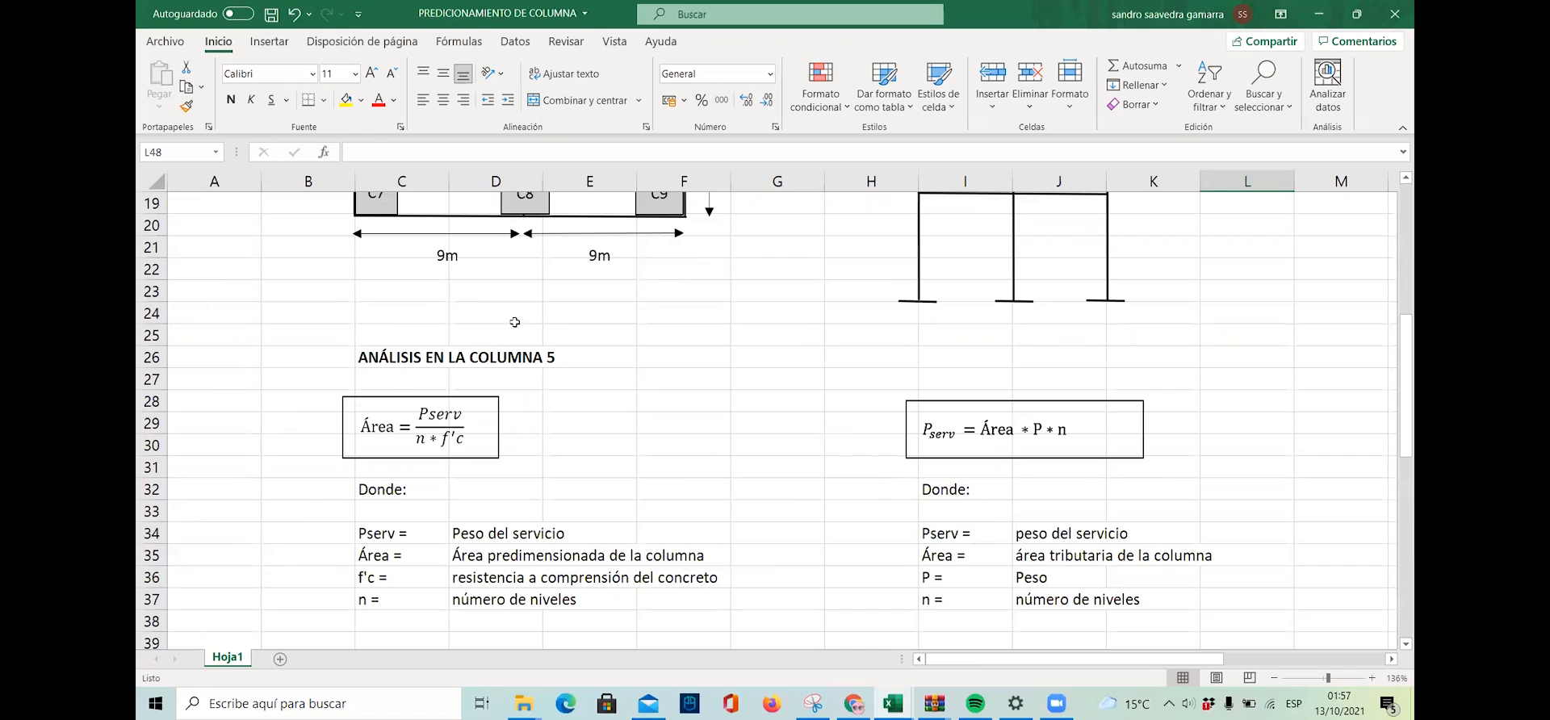
pyautogui.moveTo(354, 411); pyautogui.dragTo(468, 442)
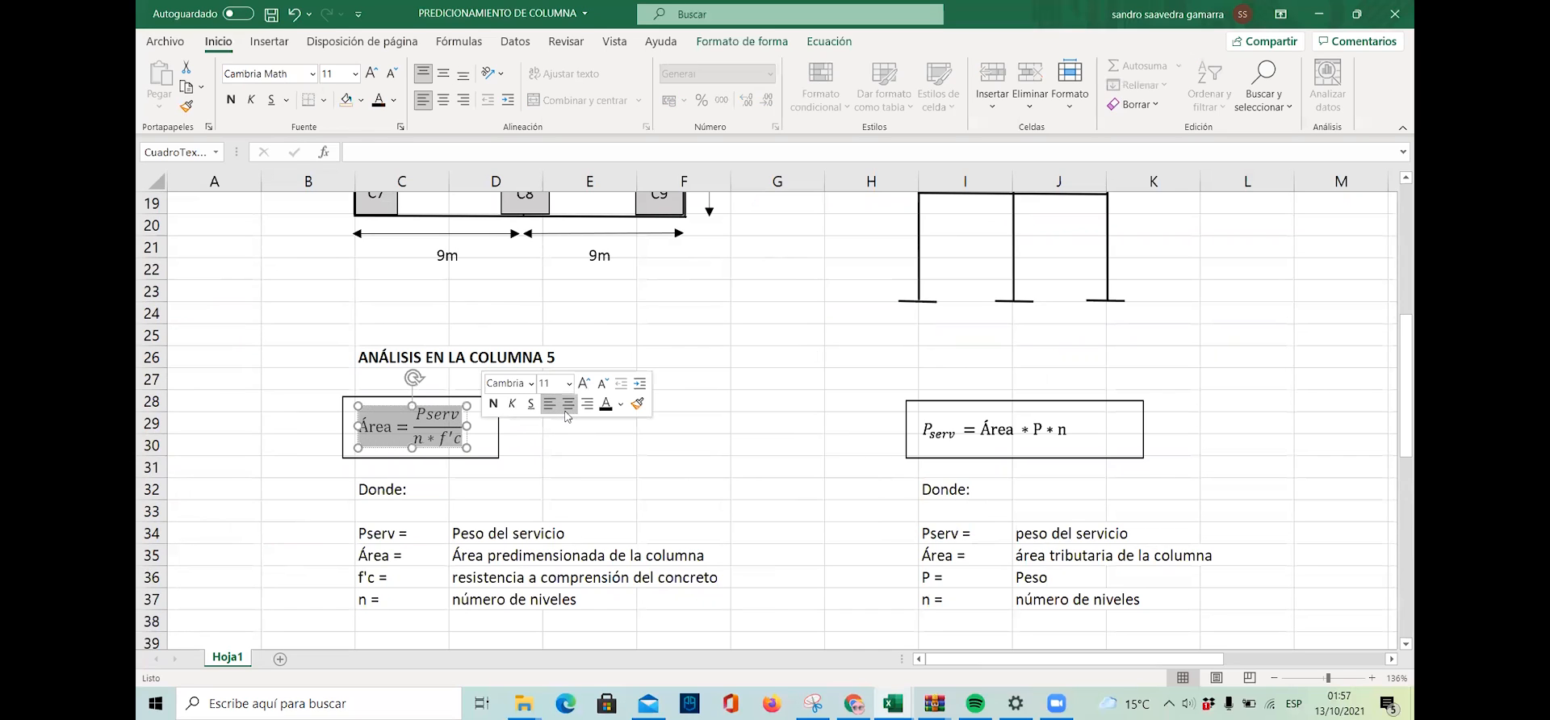
pyautogui.click(574, 406)
pyautogui.scroll(-2, 574, 406)
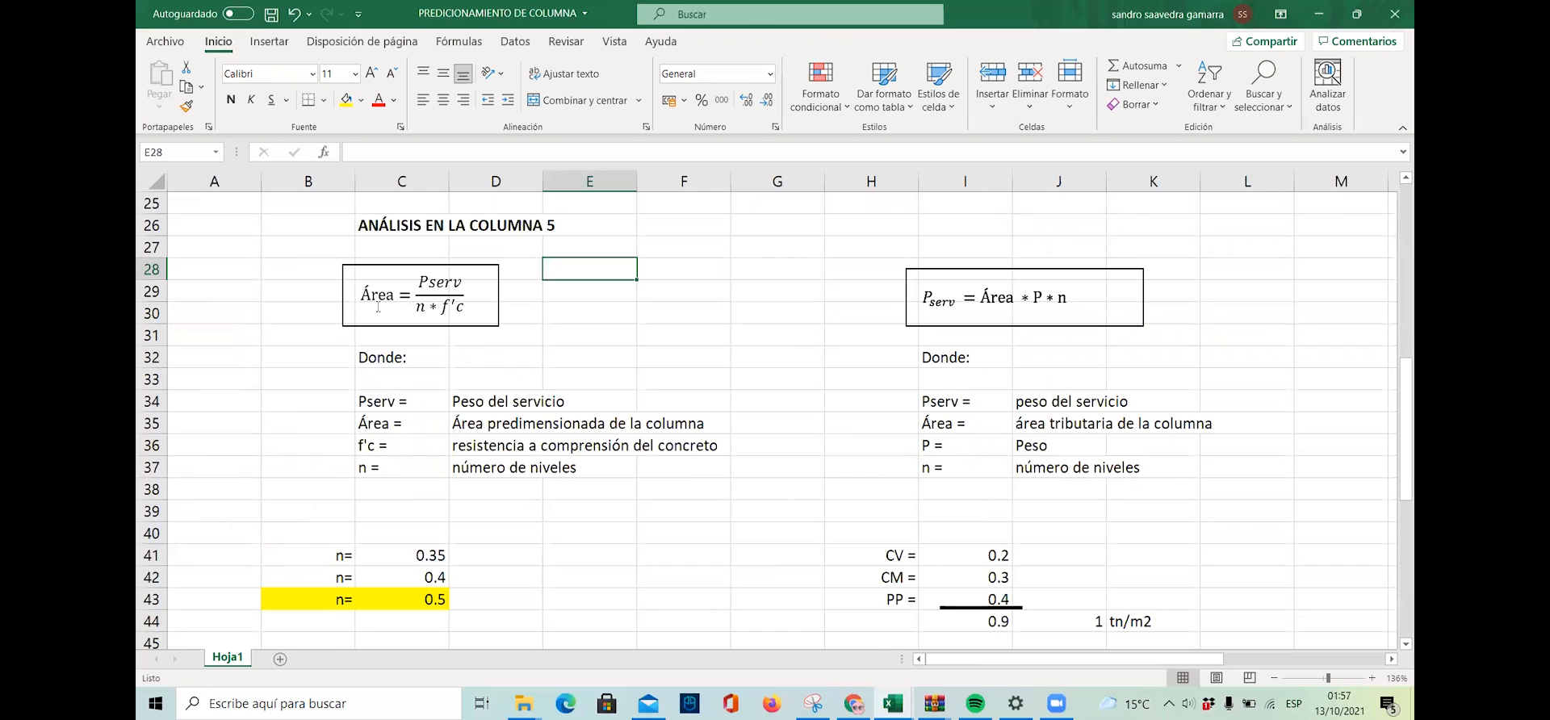
pyautogui.scroll(-4, 704, 341)
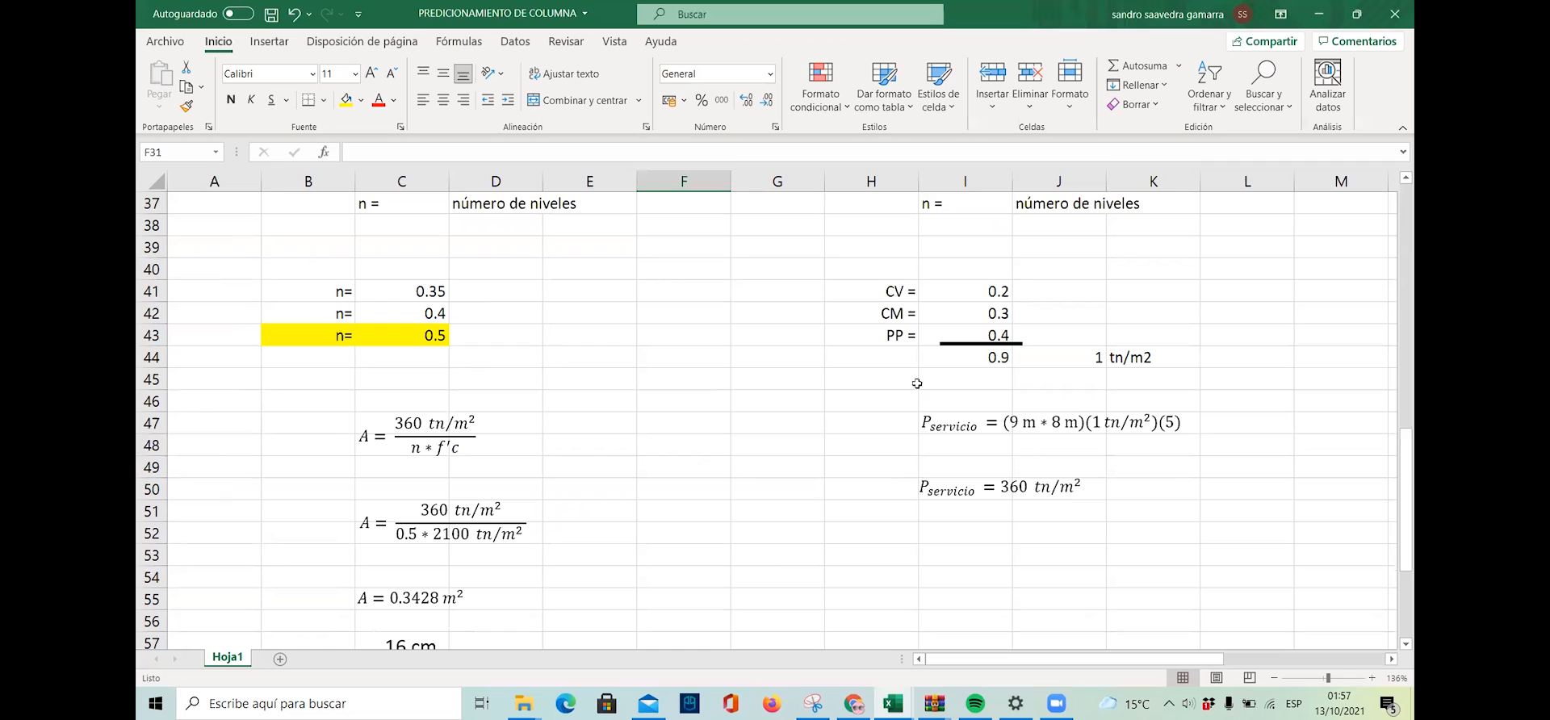
# Relate the service weight result to the Pserv term in the numerator of the boxed column area formula.
pyautogui.click(1051, 507)
pyautogui.scroll(3, 1053, 564)
pyautogui.scroll(1, 1054, 564)
pyautogui.click(435, 277)
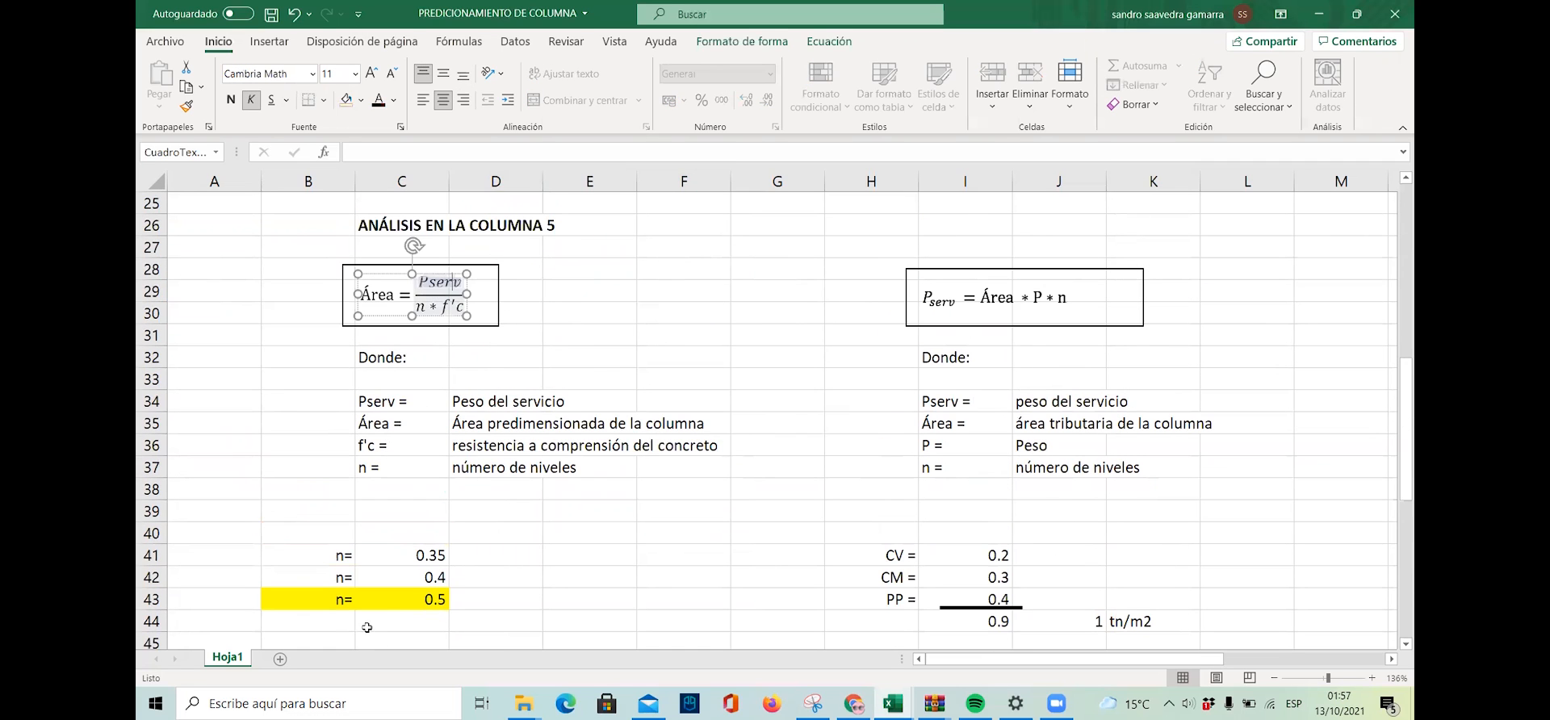
pyautogui.click(613, 338)
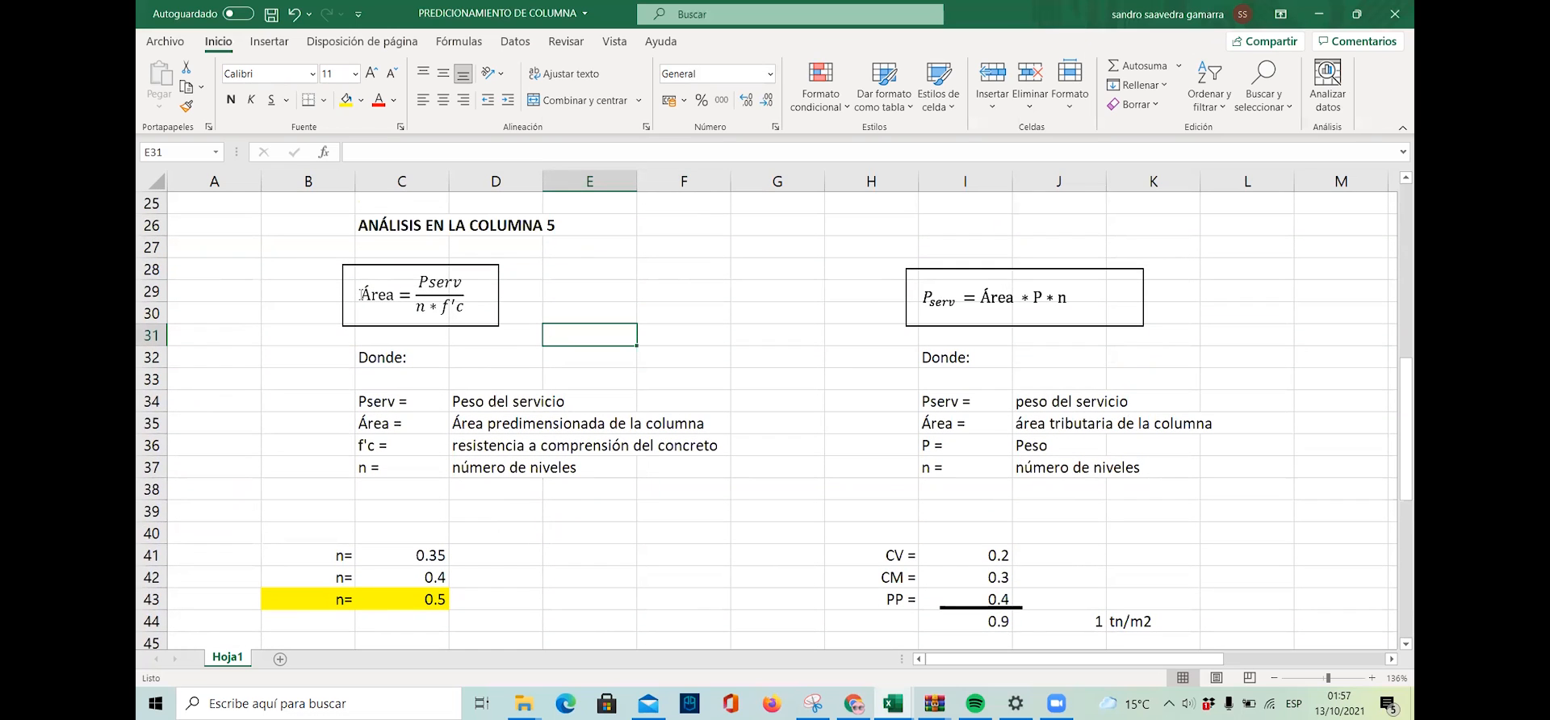
pyautogui.click(962, 321)
pyautogui.click(690, 320)
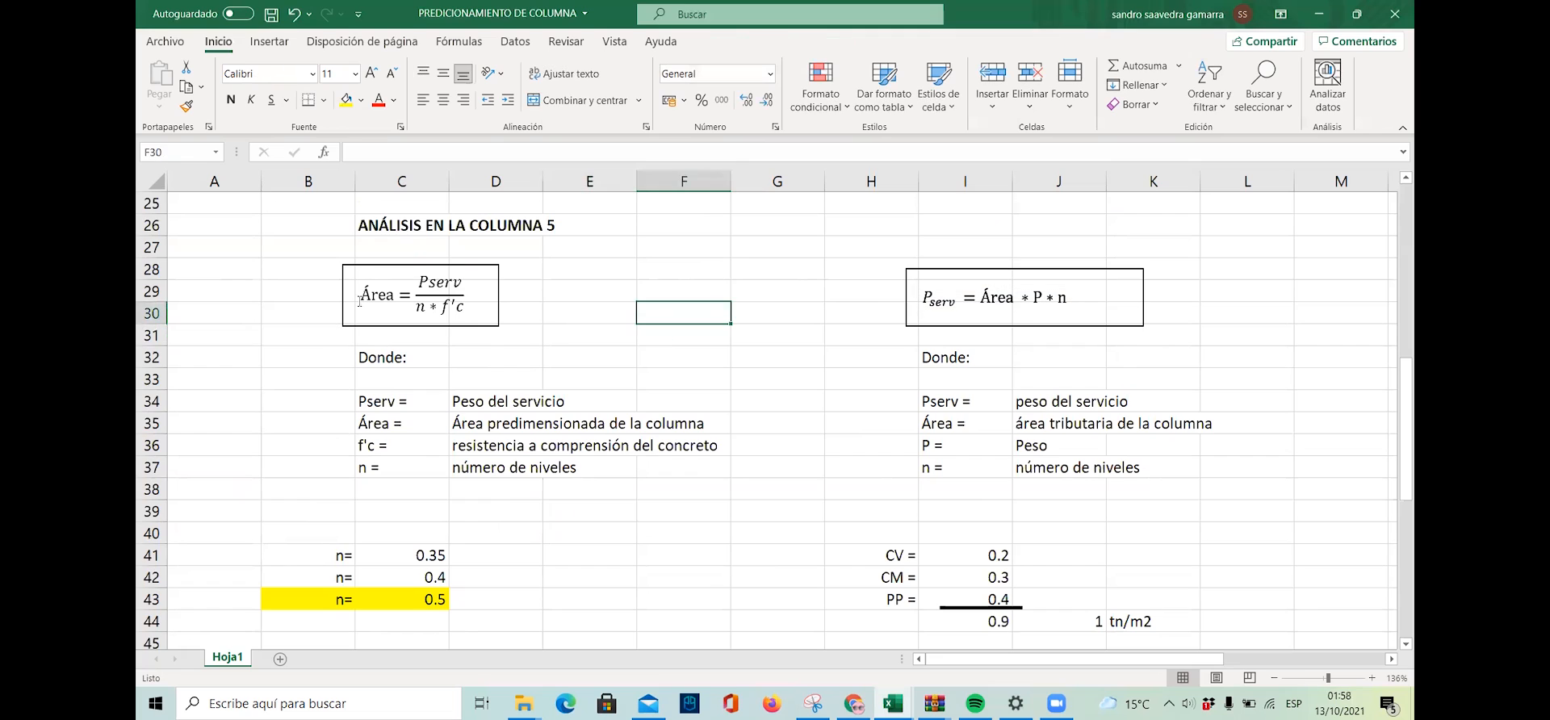
pyautogui.click(377, 296)
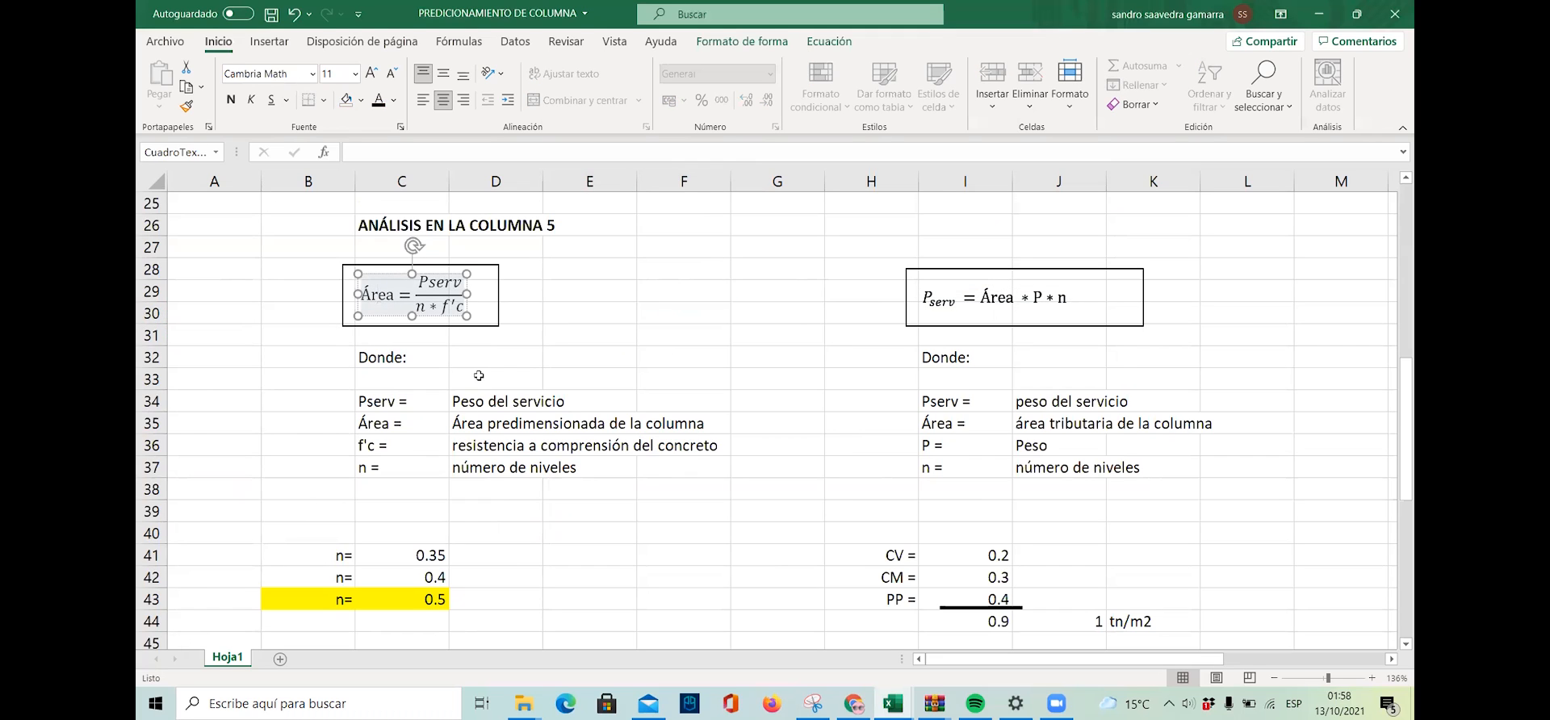
# Review the column 5 analysis heading and the variable definitions listed under the area formula.
pyautogui.scroll(3, 638, 387)
pyautogui.click(517, 424)
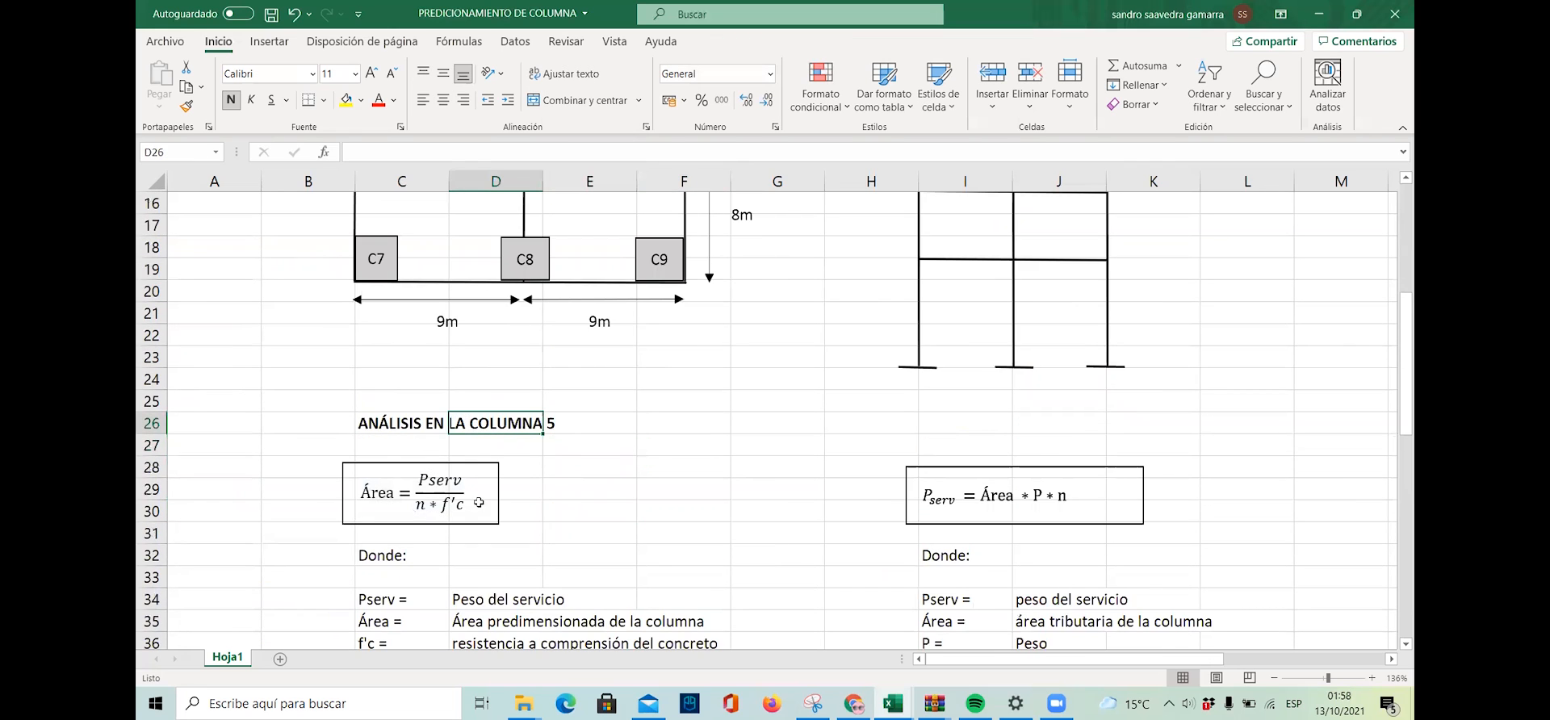
pyautogui.scroll(1, 518, 297)
pyautogui.scroll(2, 518, 297)
pyautogui.scroll(-5, 555, 390)
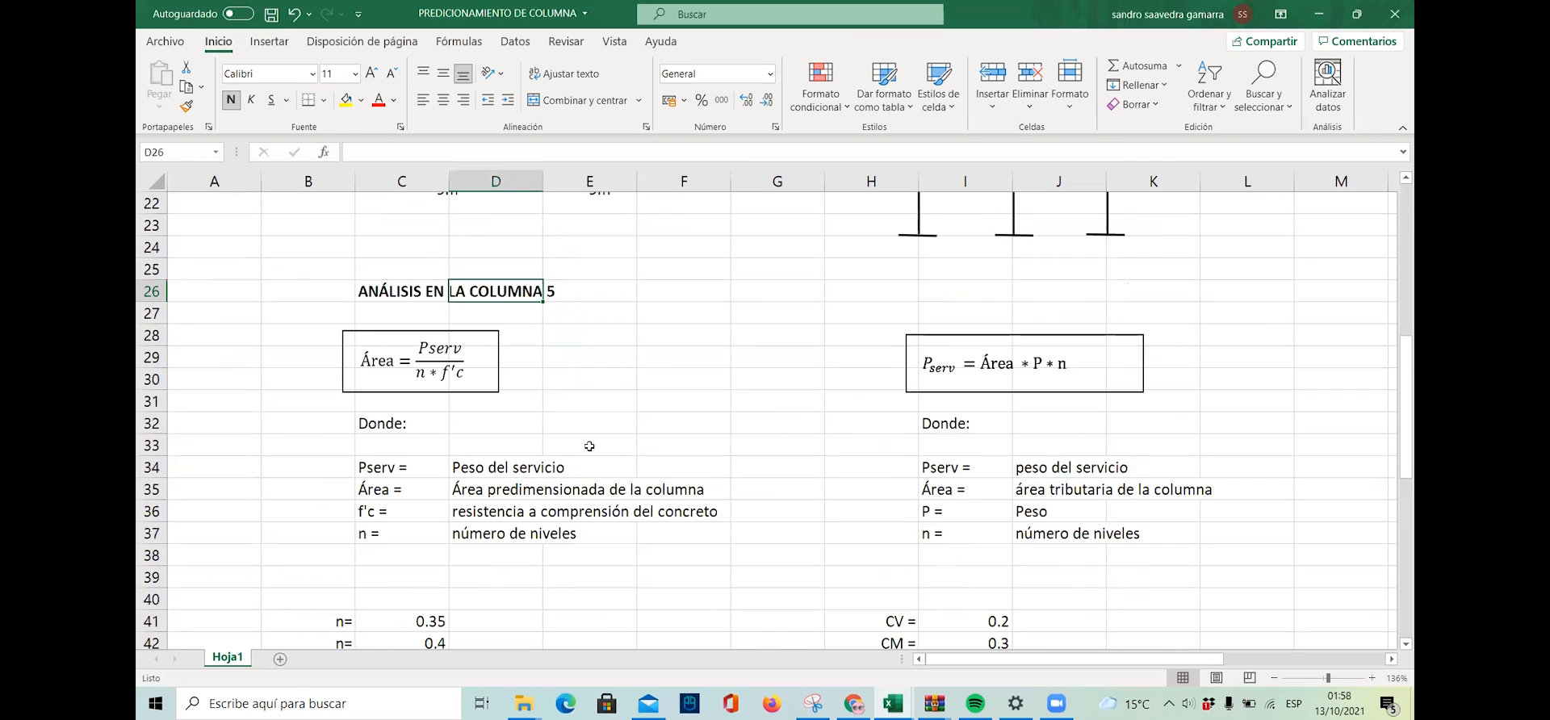
pyautogui.click(589, 424)
pyautogui.scroll(-1, 456, 496)
pyautogui.scroll(1, 432, 370)
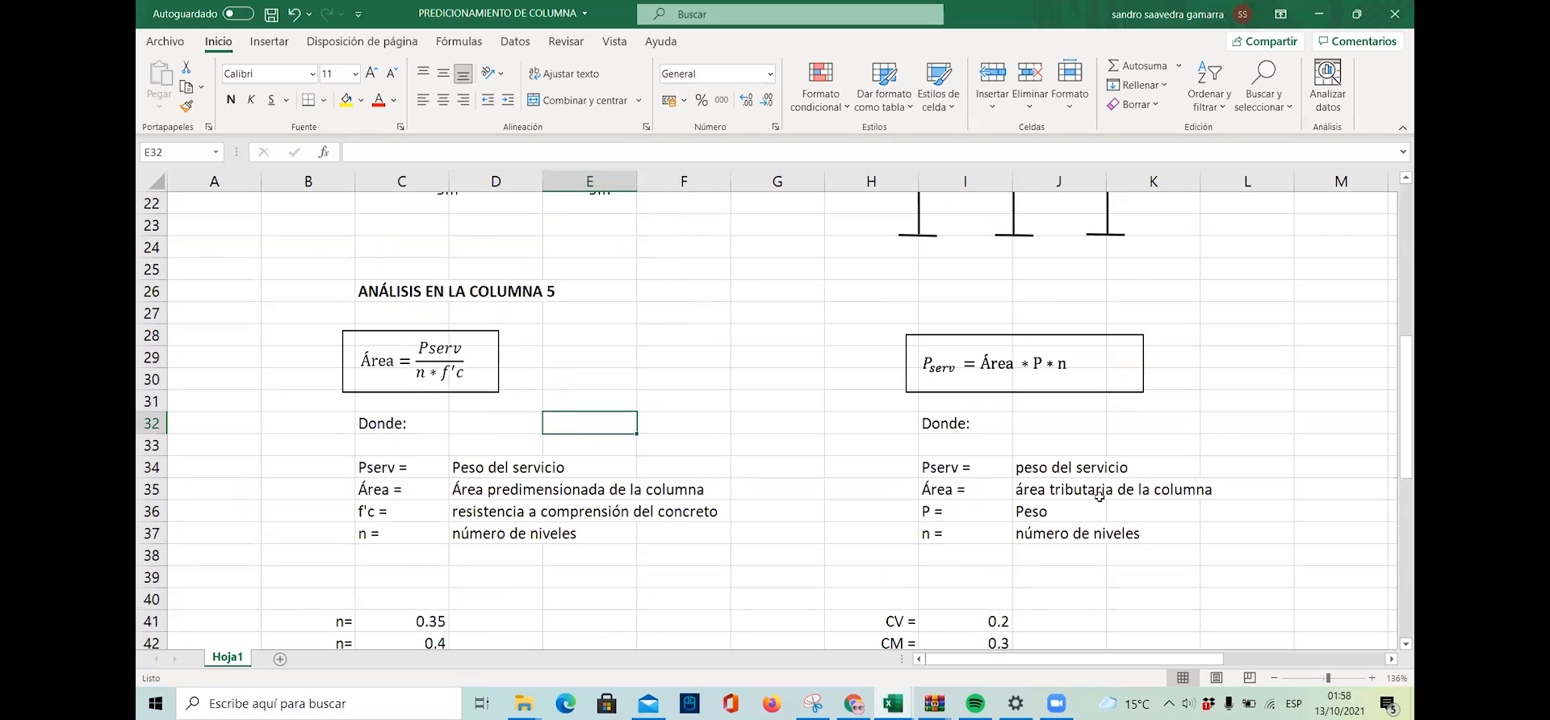
# Compare the variable definitions of both formulas with the service weight calculation below them.
pyautogui.scroll(-5, 1100, 496)
pyautogui.scroll(4, 1086, 549)
pyautogui.scroll(-2, 461, 388)
pyautogui.scroll(1, 464, 387)
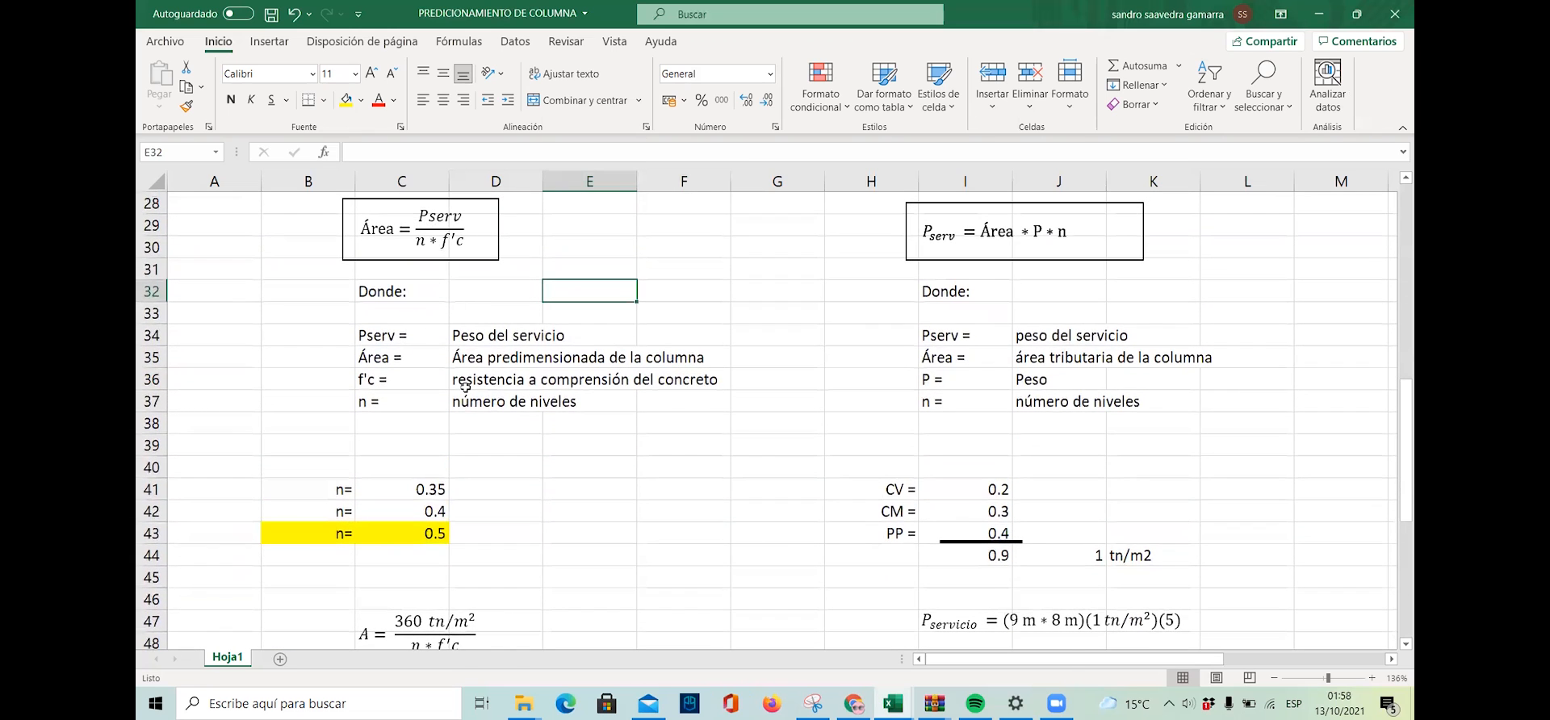
pyautogui.scroll(-2, 465, 386)
pyautogui.click(1057, 579)
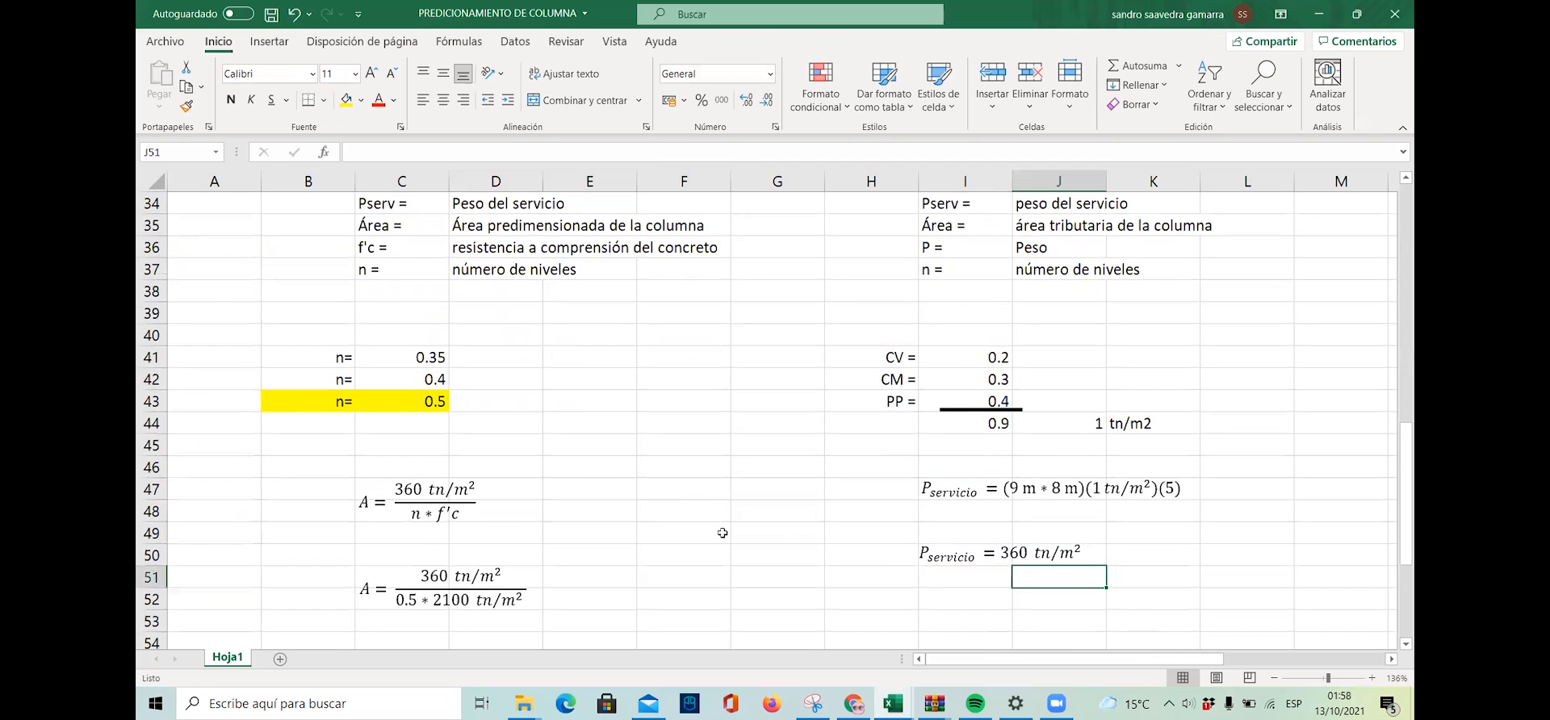
# Go over the area formula's terms and how the service weight is substituted into the expression for A.
pyautogui.scroll(4, 722, 533)
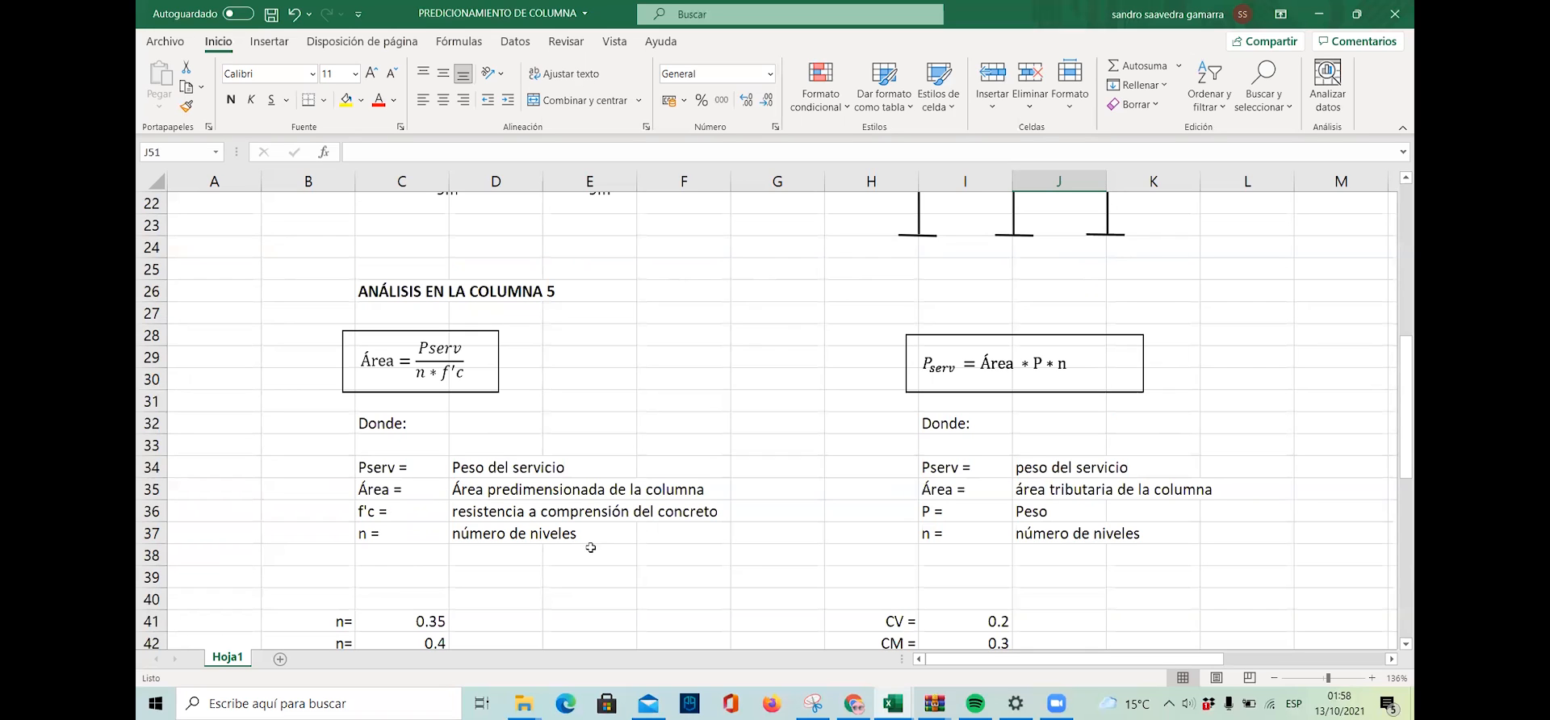
pyautogui.scroll(-2, 591, 548)
pyautogui.click(519, 432)
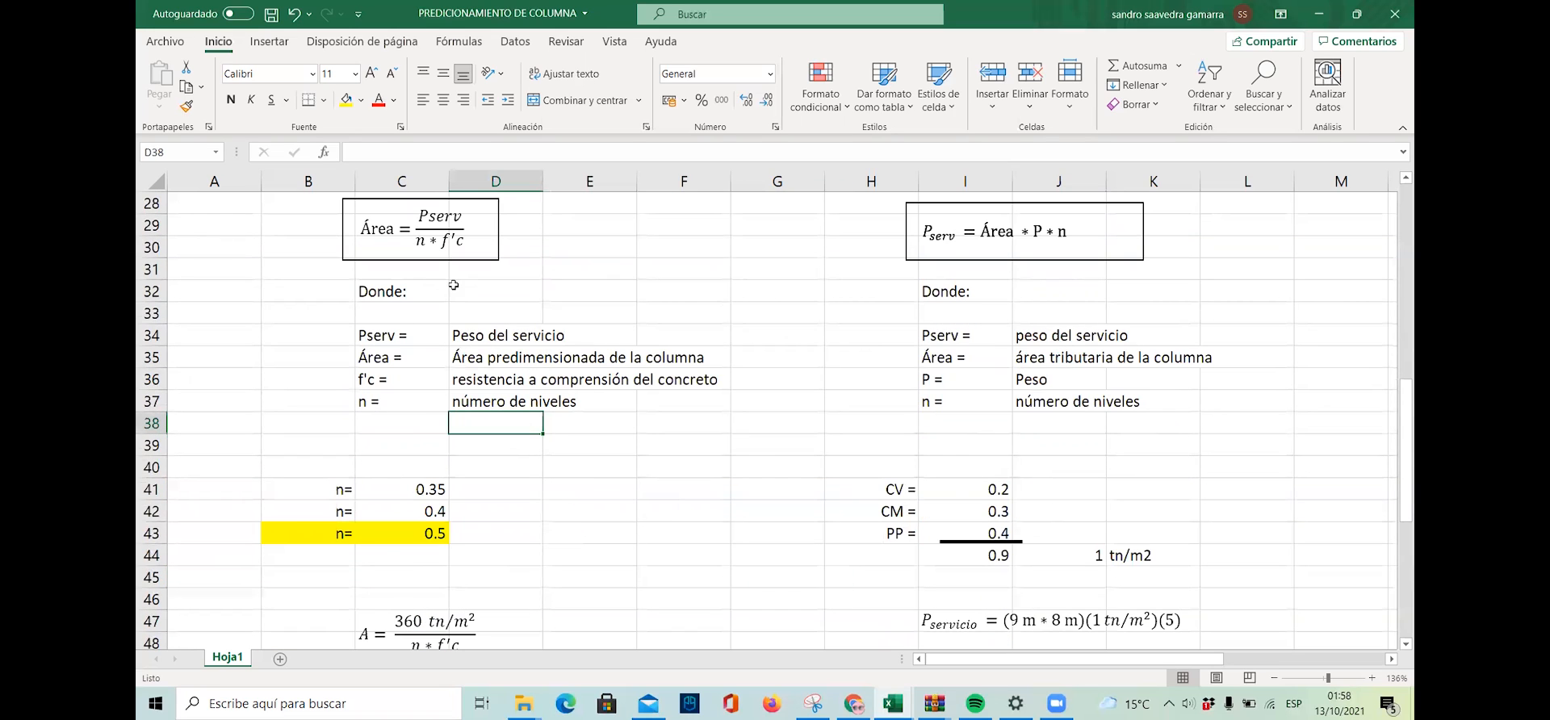
pyautogui.click(582, 292)
pyautogui.scroll(-2, 553, 480)
pyautogui.scroll(1, 396, 581)
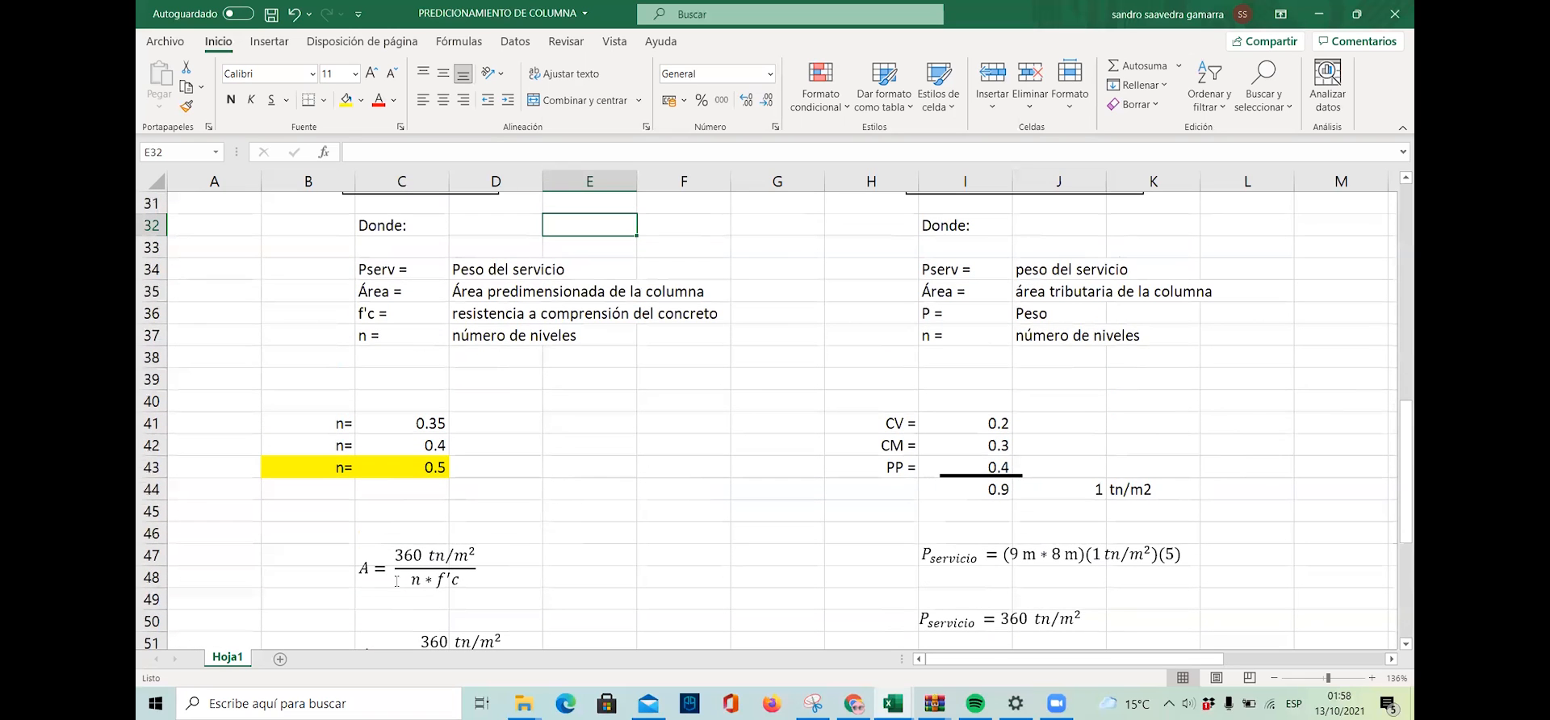
pyautogui.scroll(-2, 434, 555)
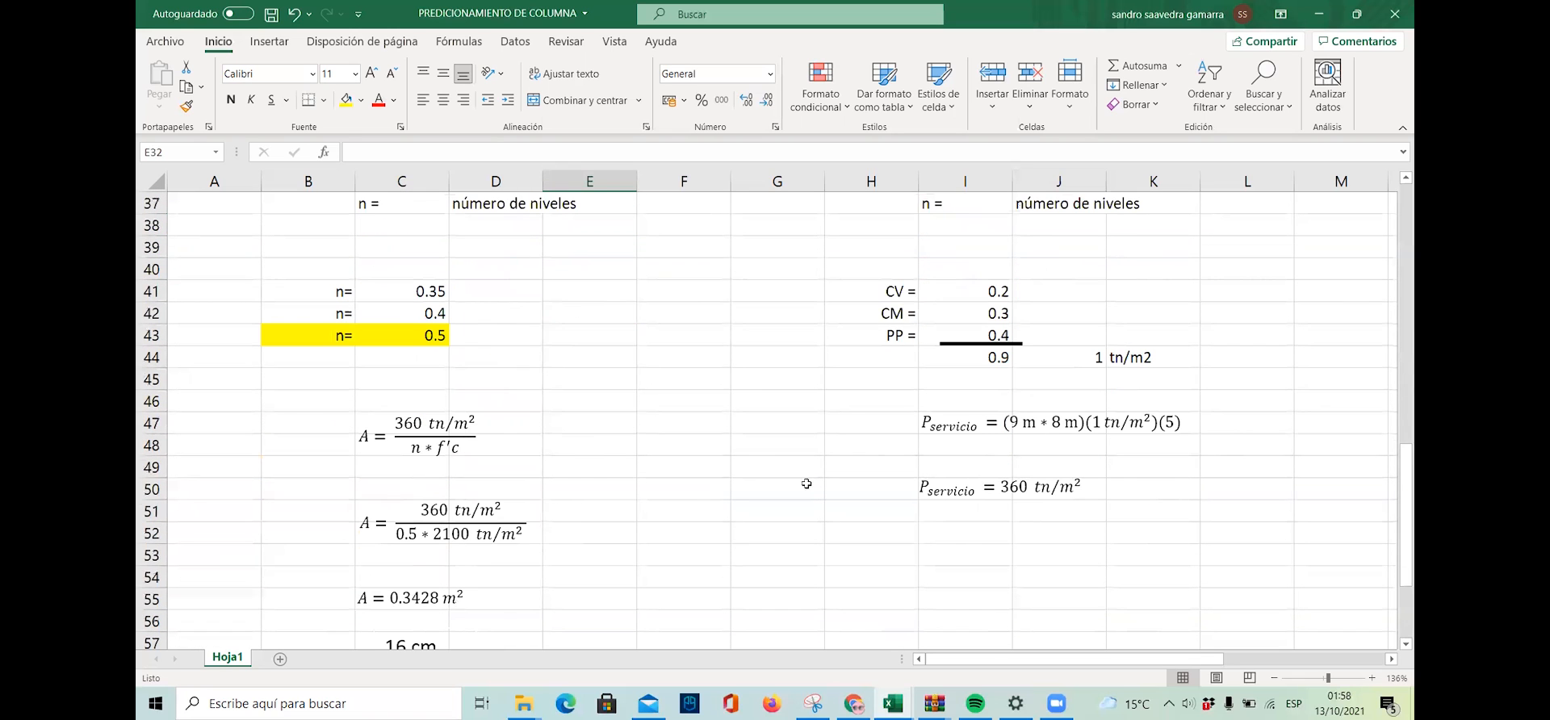
# Examine the n values in cells C41 to C43 against the n term of the area formula.
pyautogui.scroll(1, 409, 503)
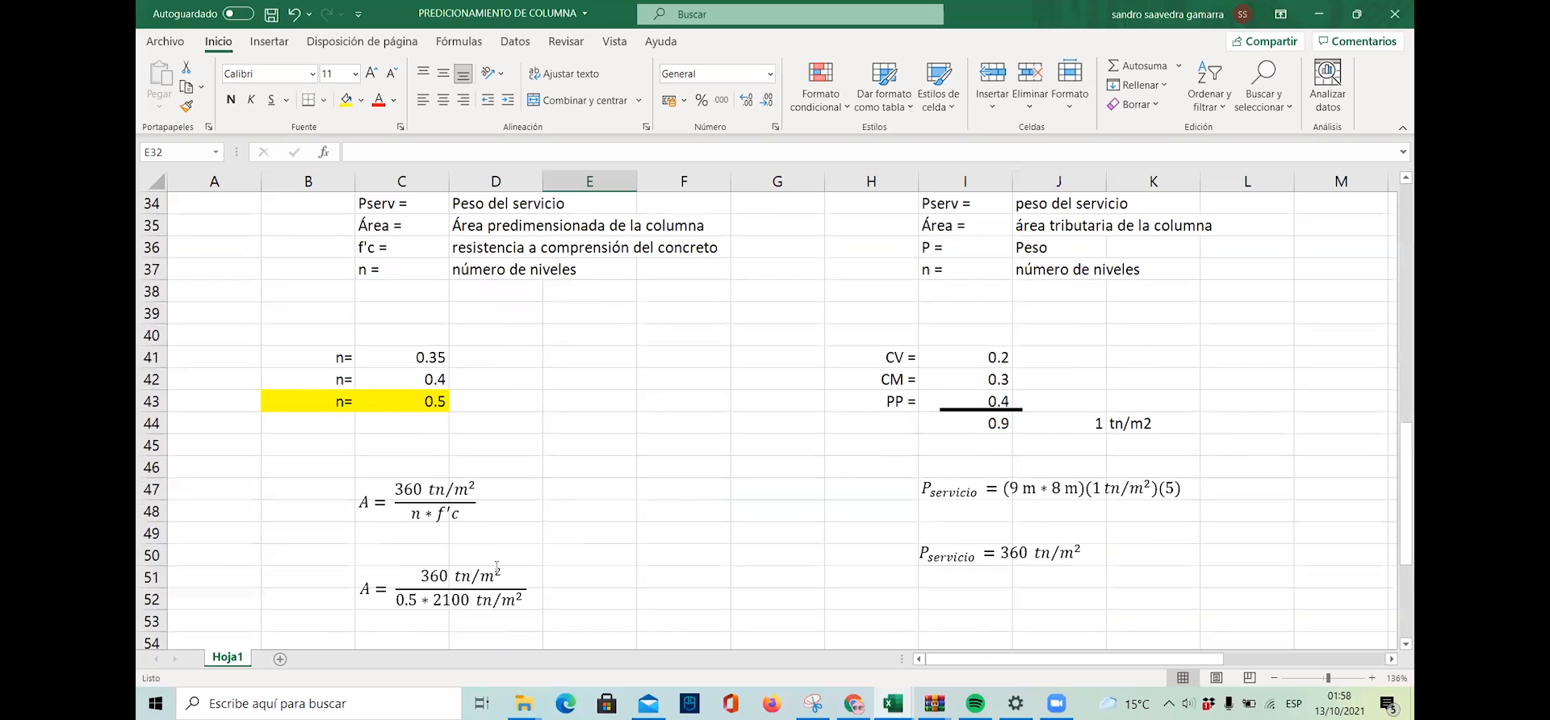
pyautogui.scroll(2, 482, 550)
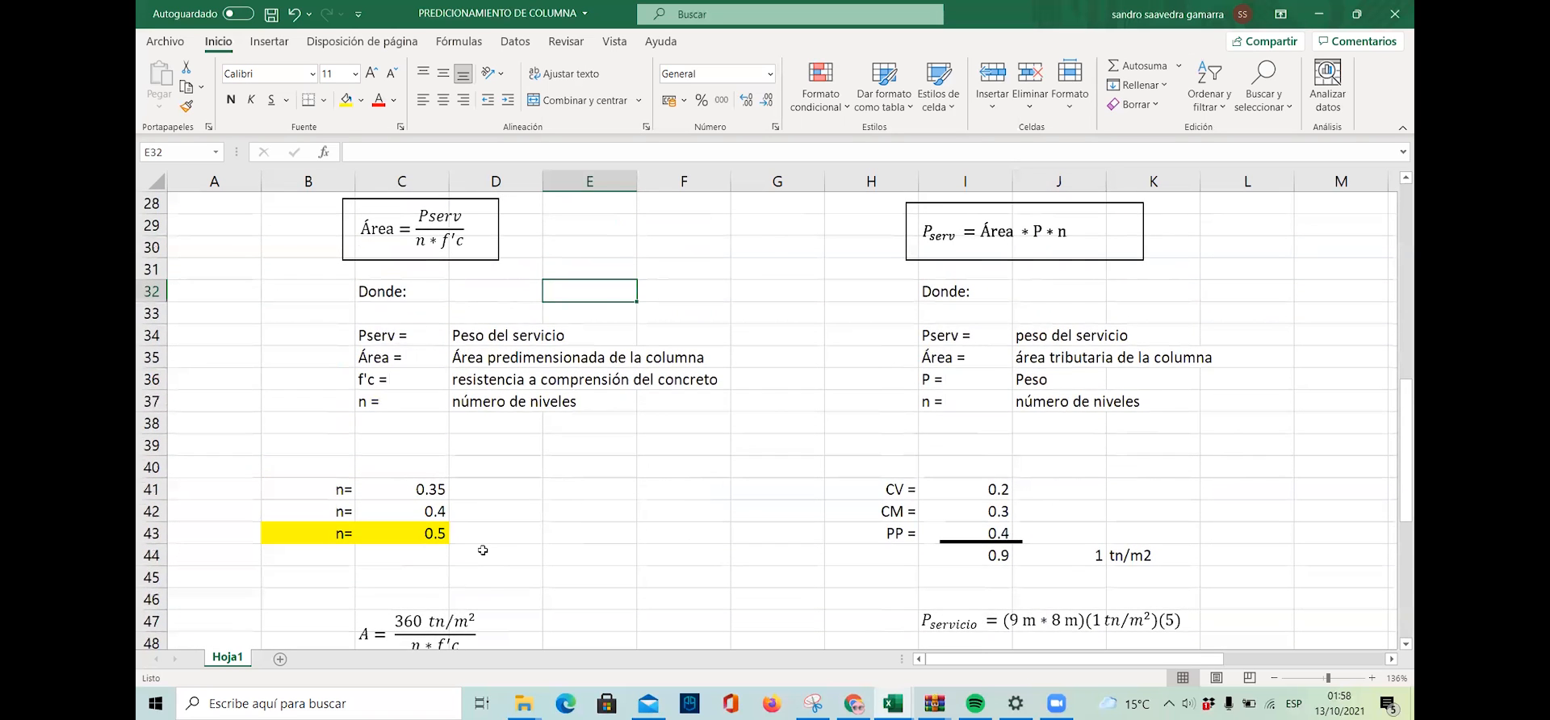
pyautogui.scroll(-2, 453, 549)
pyautogui.scroll(3, 476, 509)
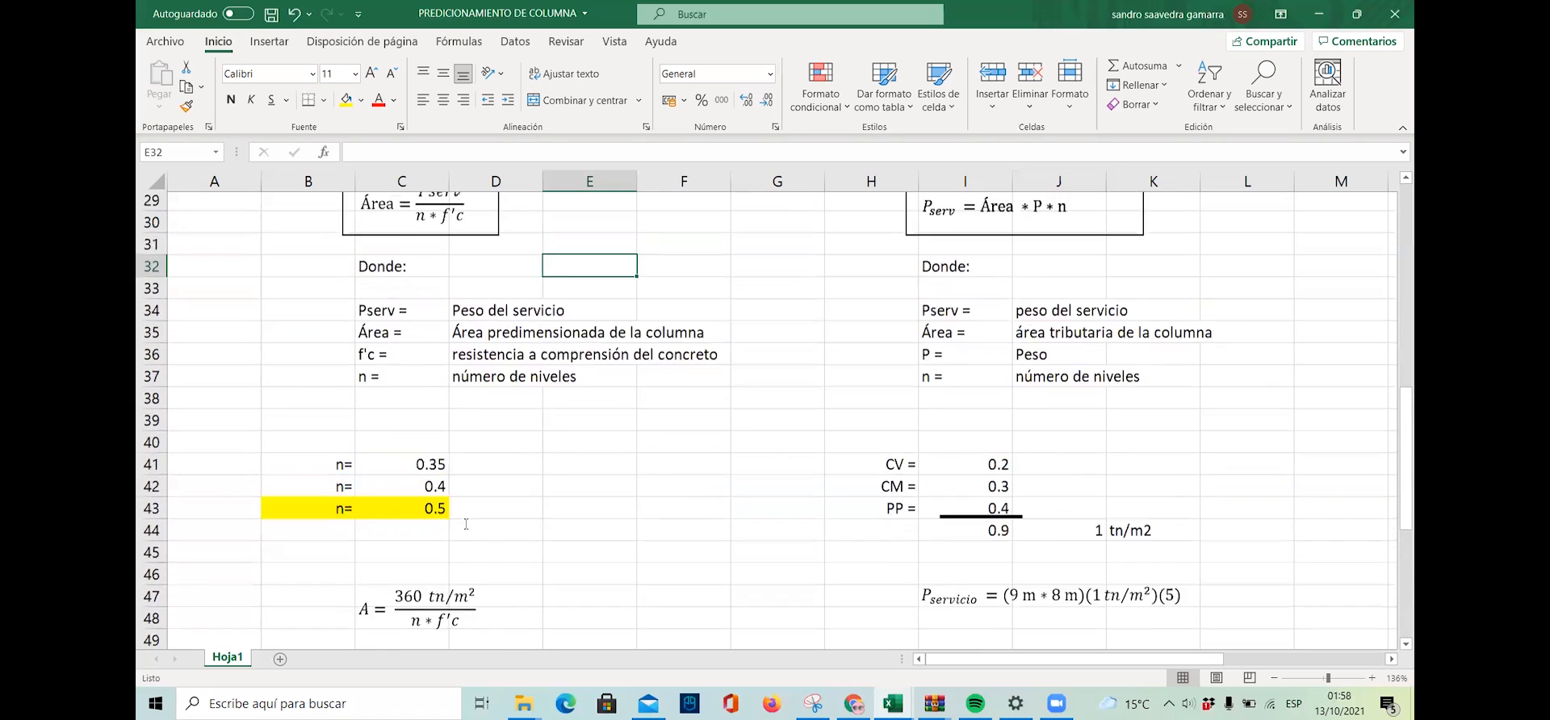
pyautogui.scroll(-1, 502, 470)
pyautogui.scroll(-1, 501, 470)
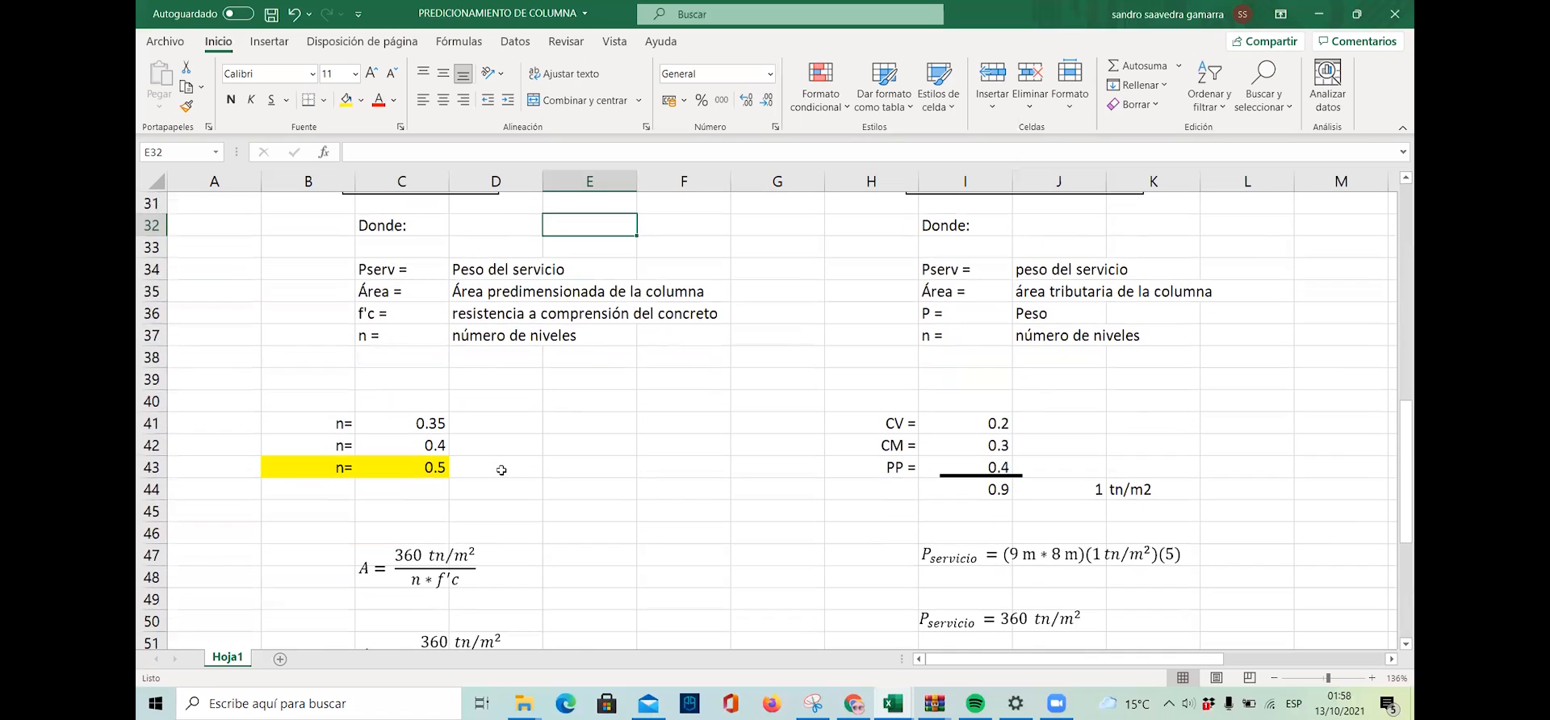
pyautogui.click(550, 510)
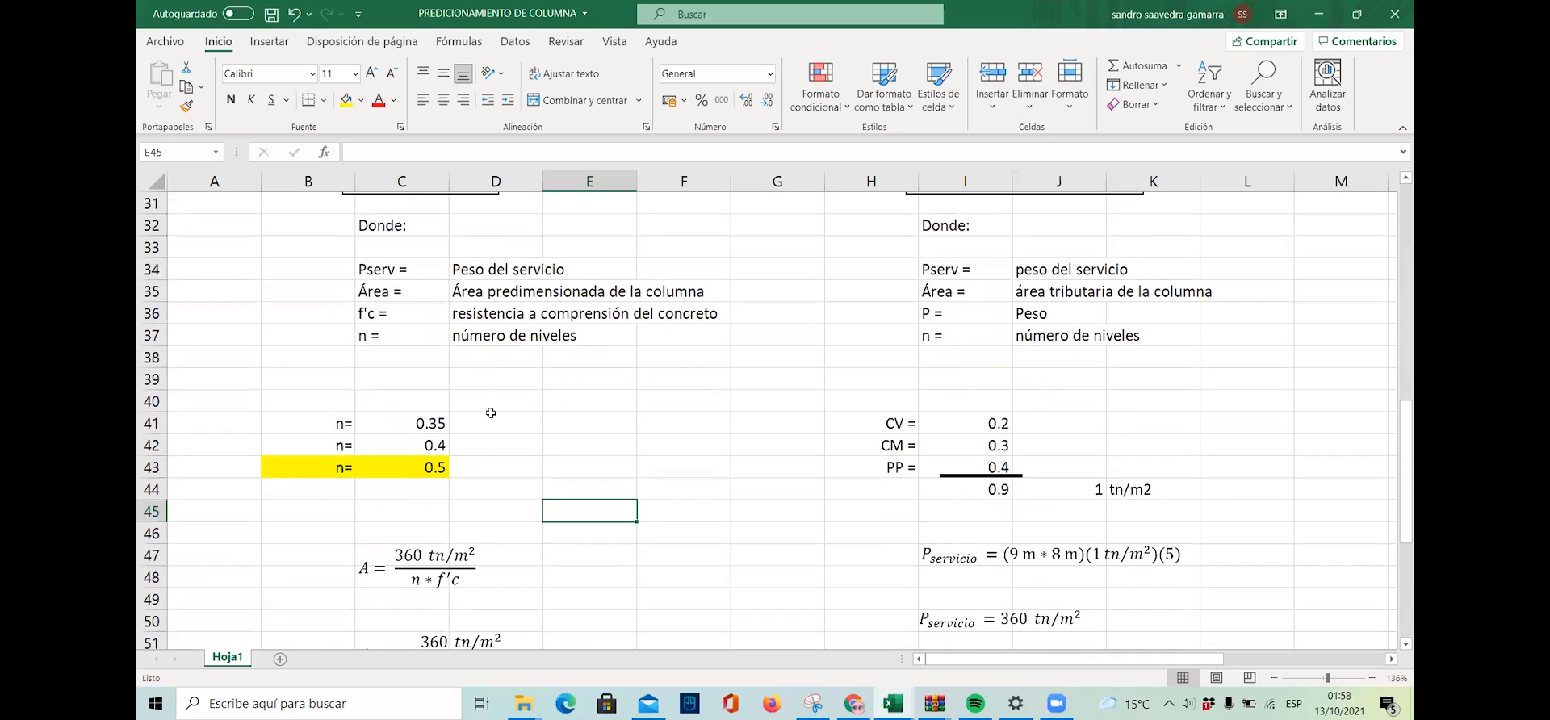
# Replace the description of n in cell D37, under the area formula, with "factor".
pyautogui.click(415, 335)
pyautogui.click(464, 335)
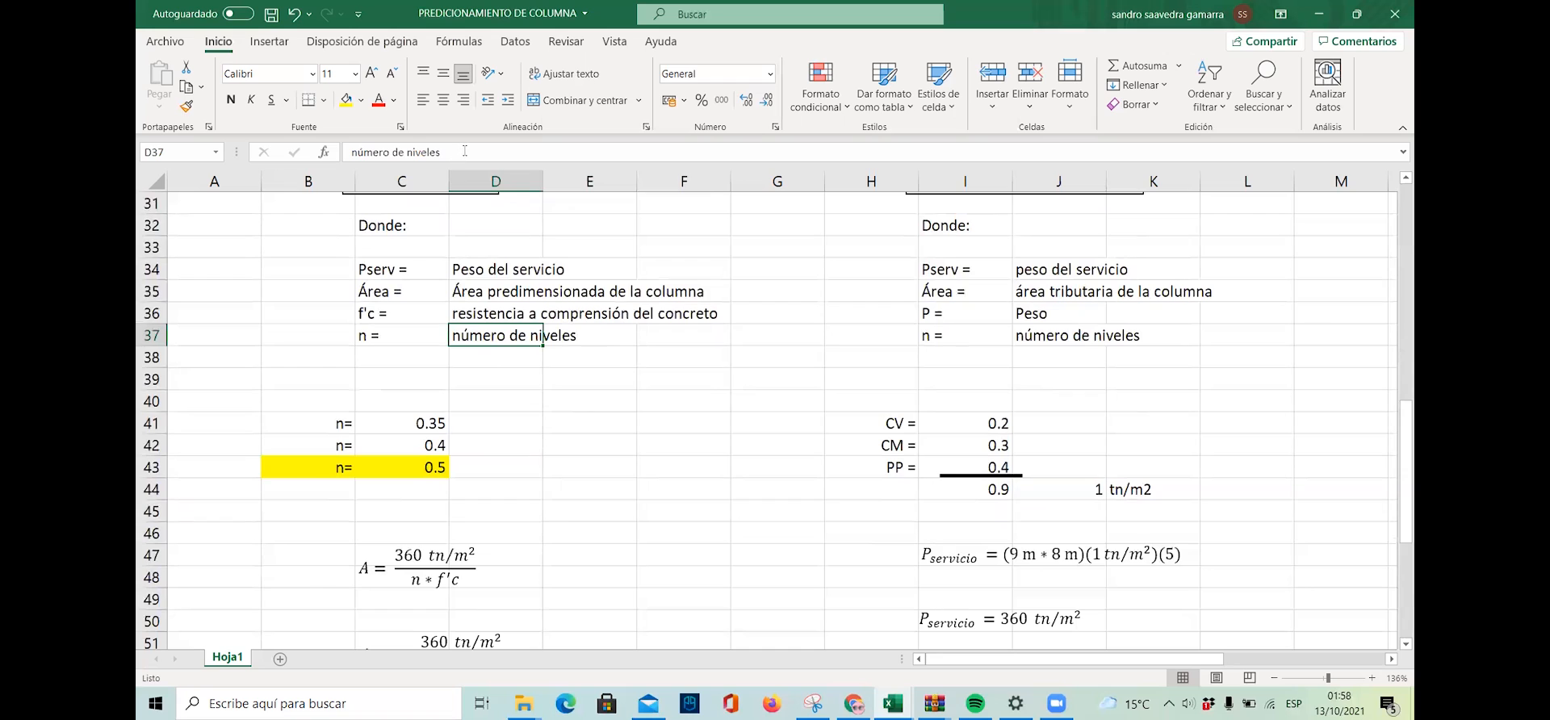
pyautogui.press('Down')
pyautogui.press('Down')
pyautogui.press('Down')
pyautogui.press('Down')
pyautogui.press('Down')
pyautogui.press('Down')
pyautogui.click(471, 333)
pyautogui.click(427, 153)
pyautogui.tripleClick(427, 153)
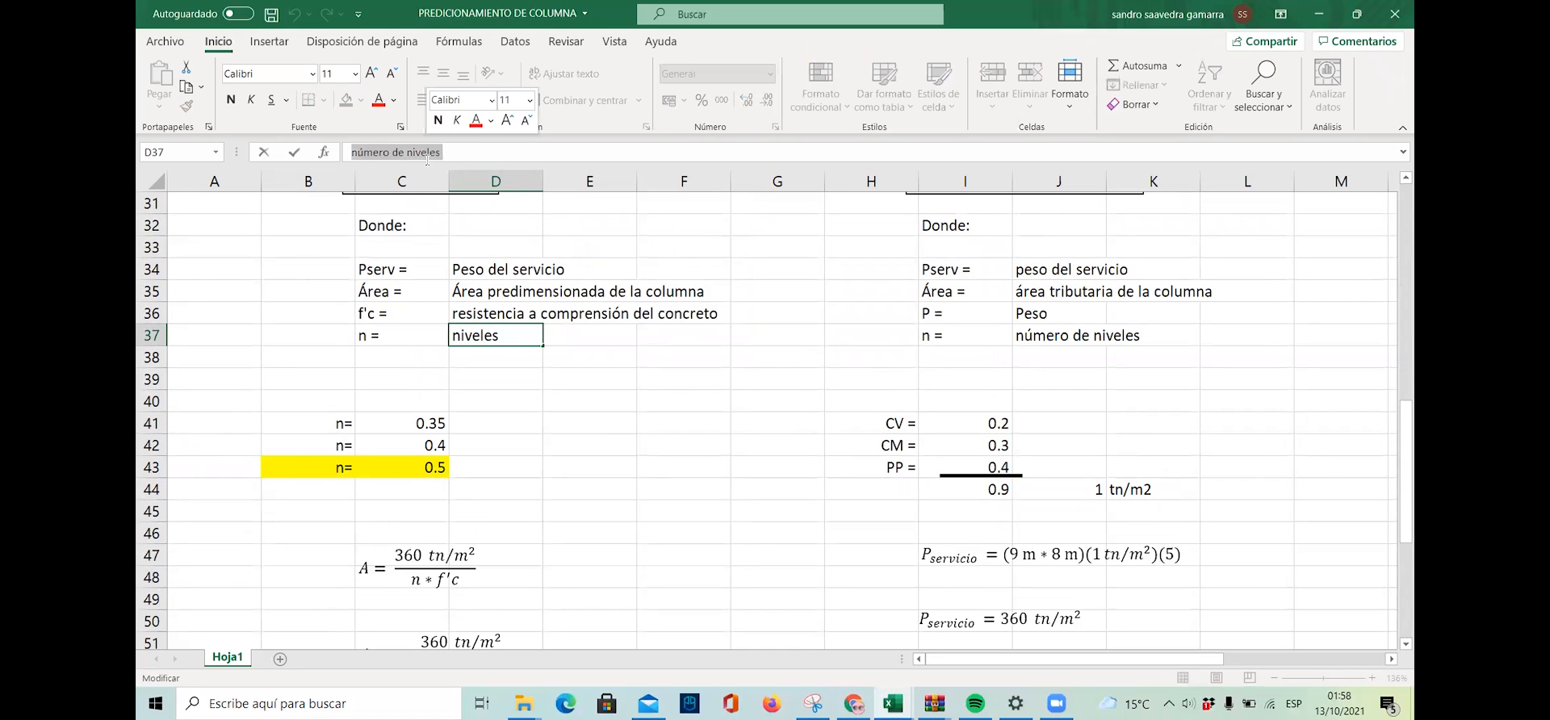
pyautogui.write('t')
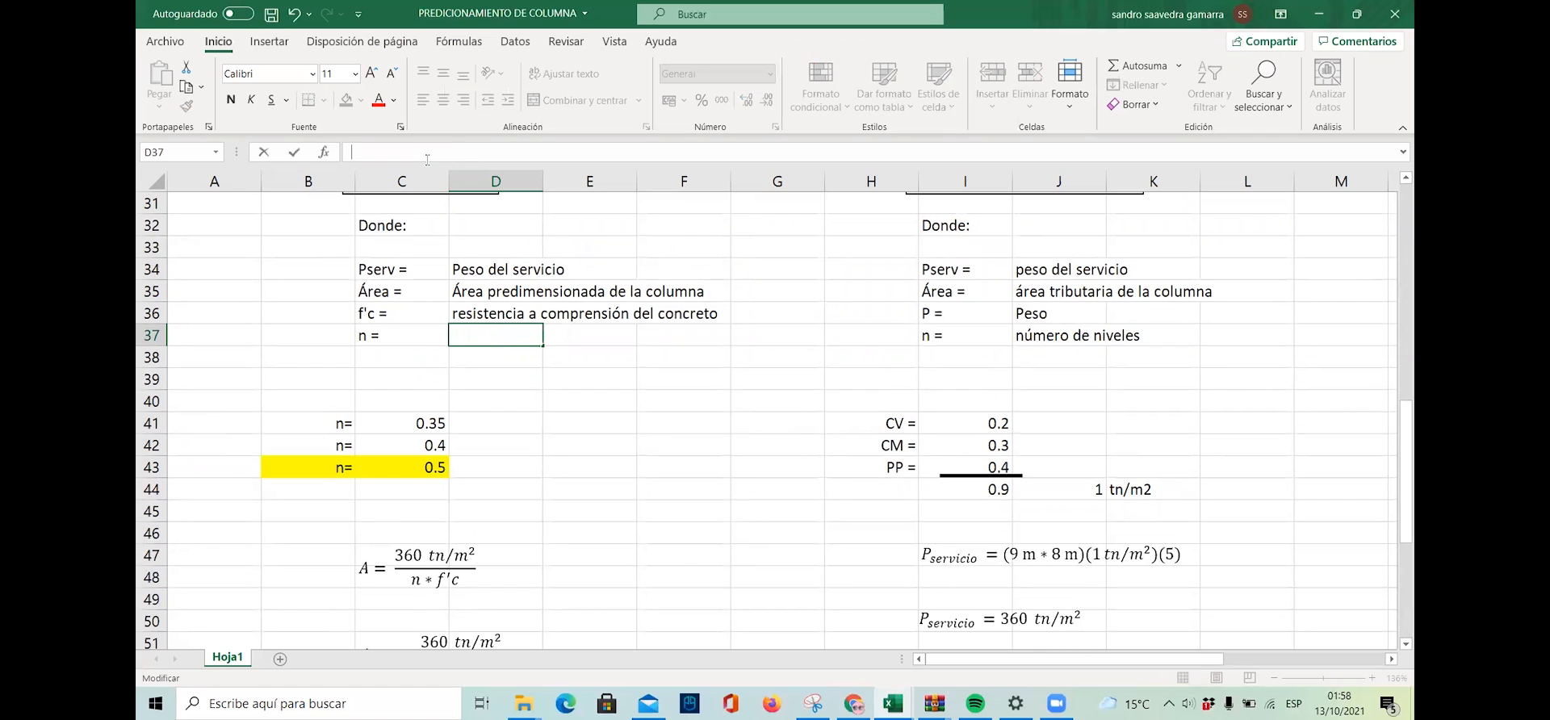
pyautogui.write('factor')
pyautogui.click(495, 490)
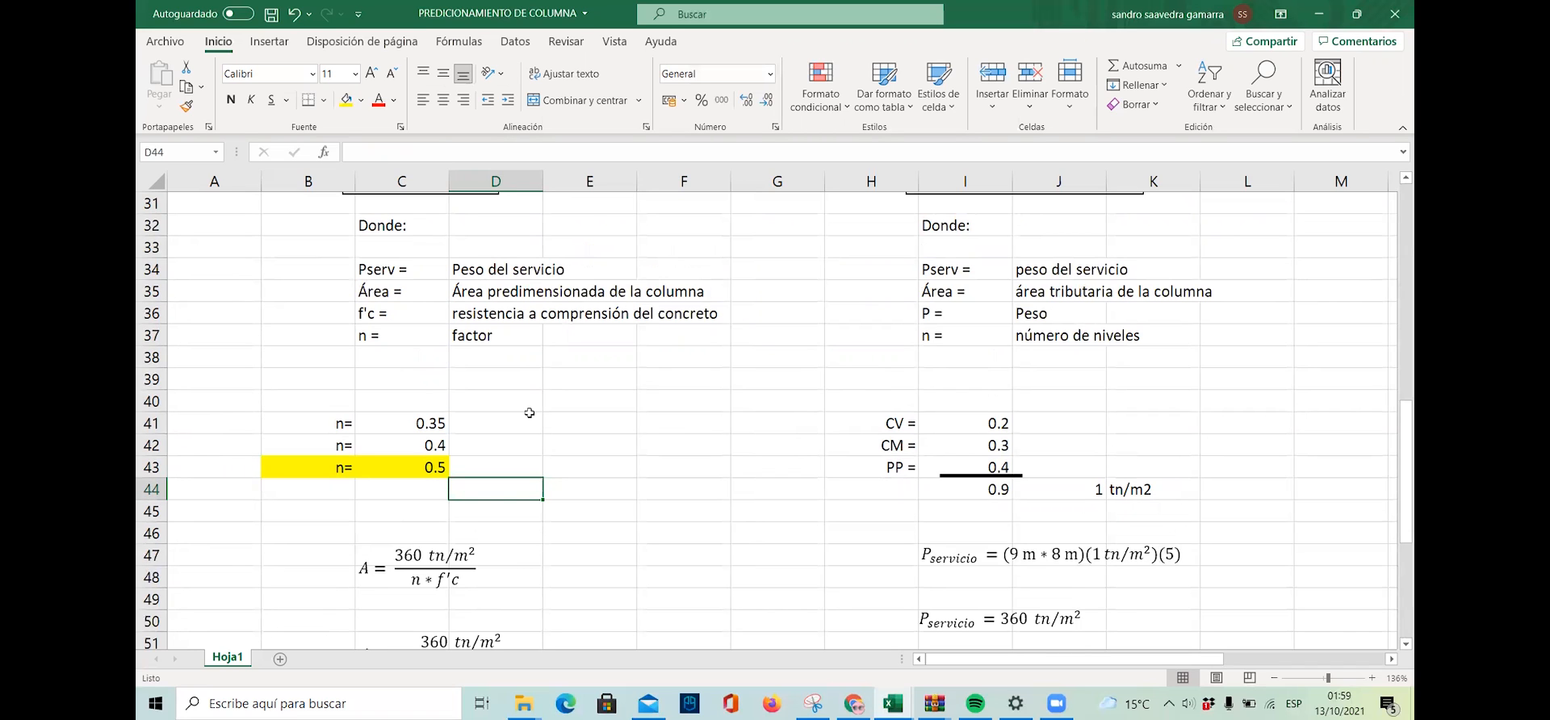
# Check the n description in cell D37 and inspect the first n value in cell C41.
pyautogui.click(476, 341)
pyautogui.click(529, 406)
pyautogui.scroll(1, 526, 435)
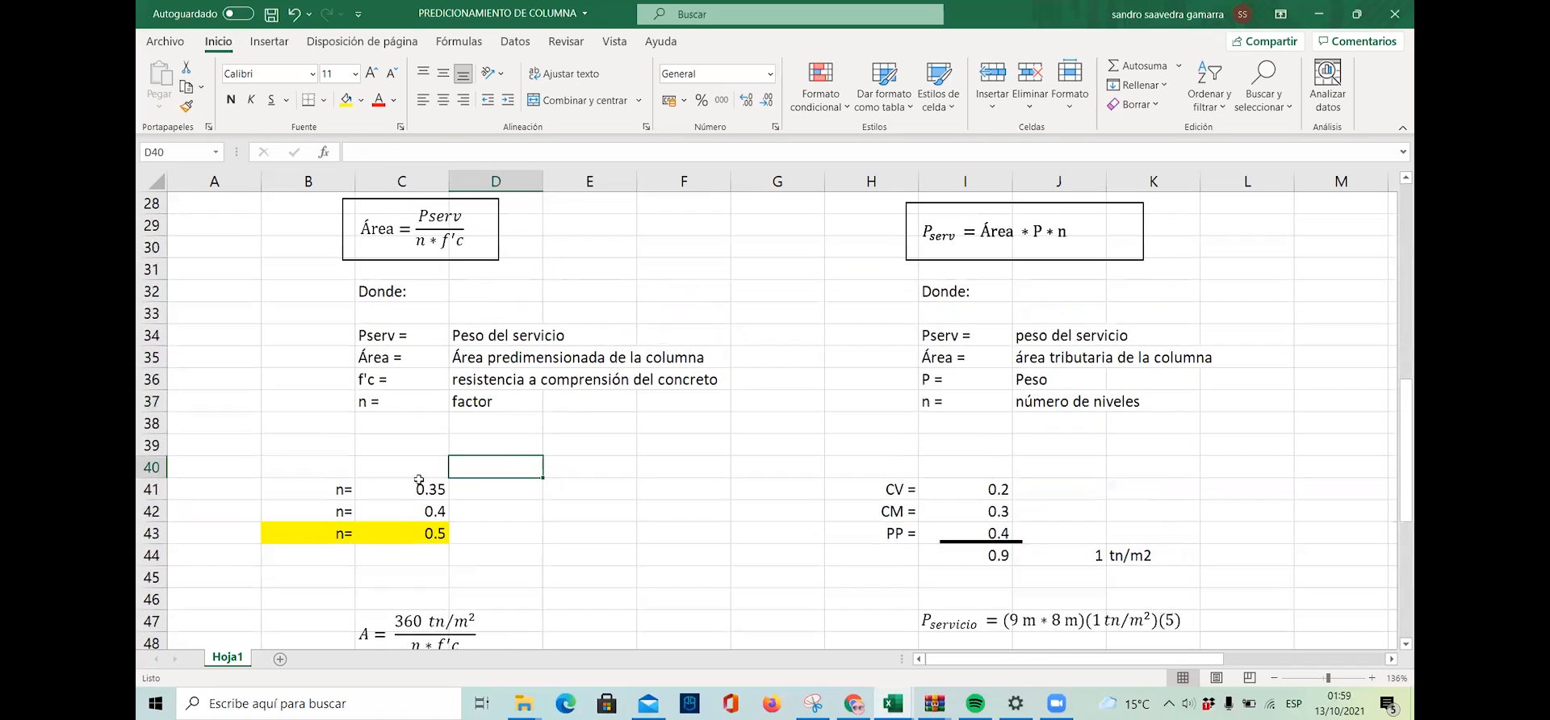
pyautogui.click(419, 484)
pyautogui.click(557, 493)
# Examine the plan view drawing to identify where column C5 and the surrounding columns are located.
pyautogui.scroll(7, 517, 493)
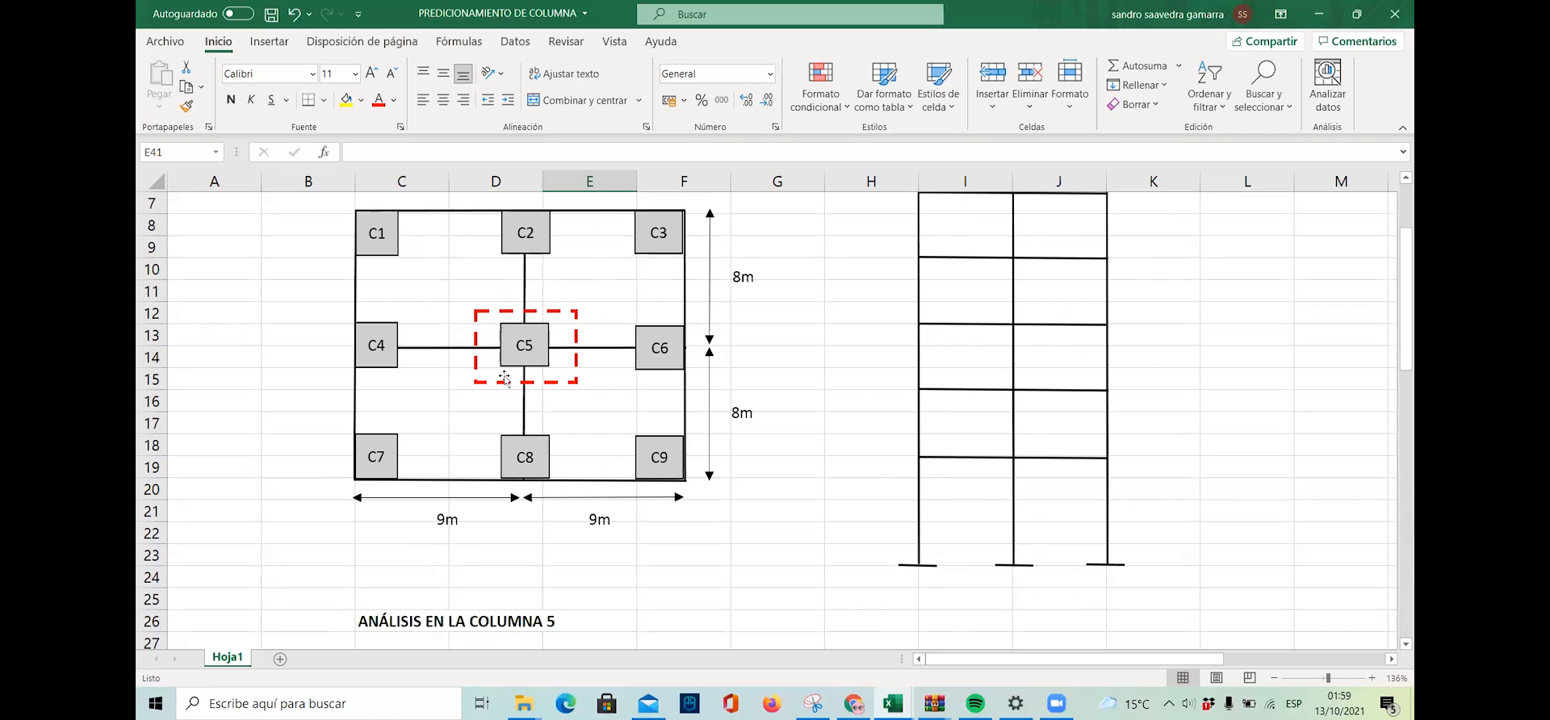
pyautogui.scroll(-2, 804, 427)
pyautogui.scroll(2, 804, 427)
pyautogui.click(767, 314)
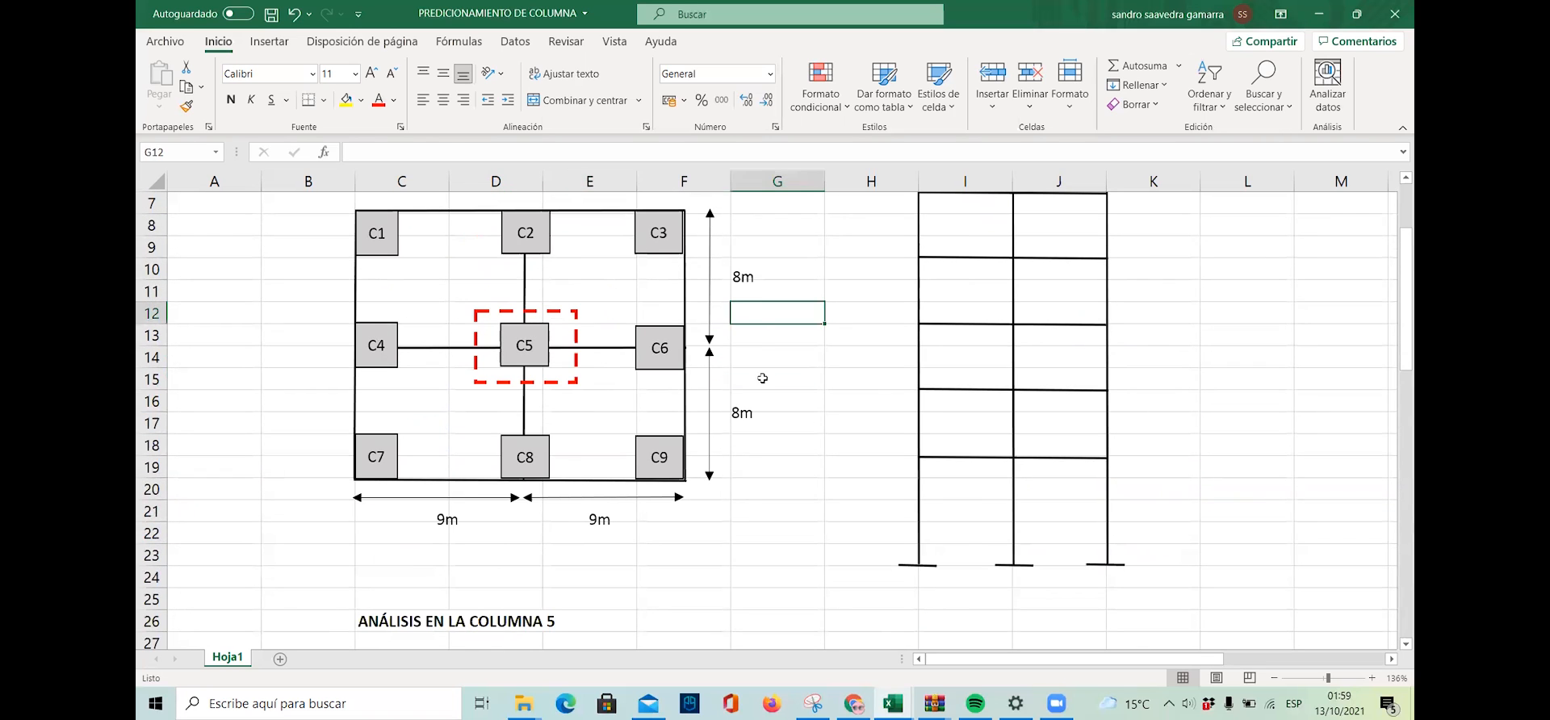
pyautogui.scroll(2, 762, 384)
pyautogui.scroll(-1, 771, 407)
pyautogui.click(791, 397)
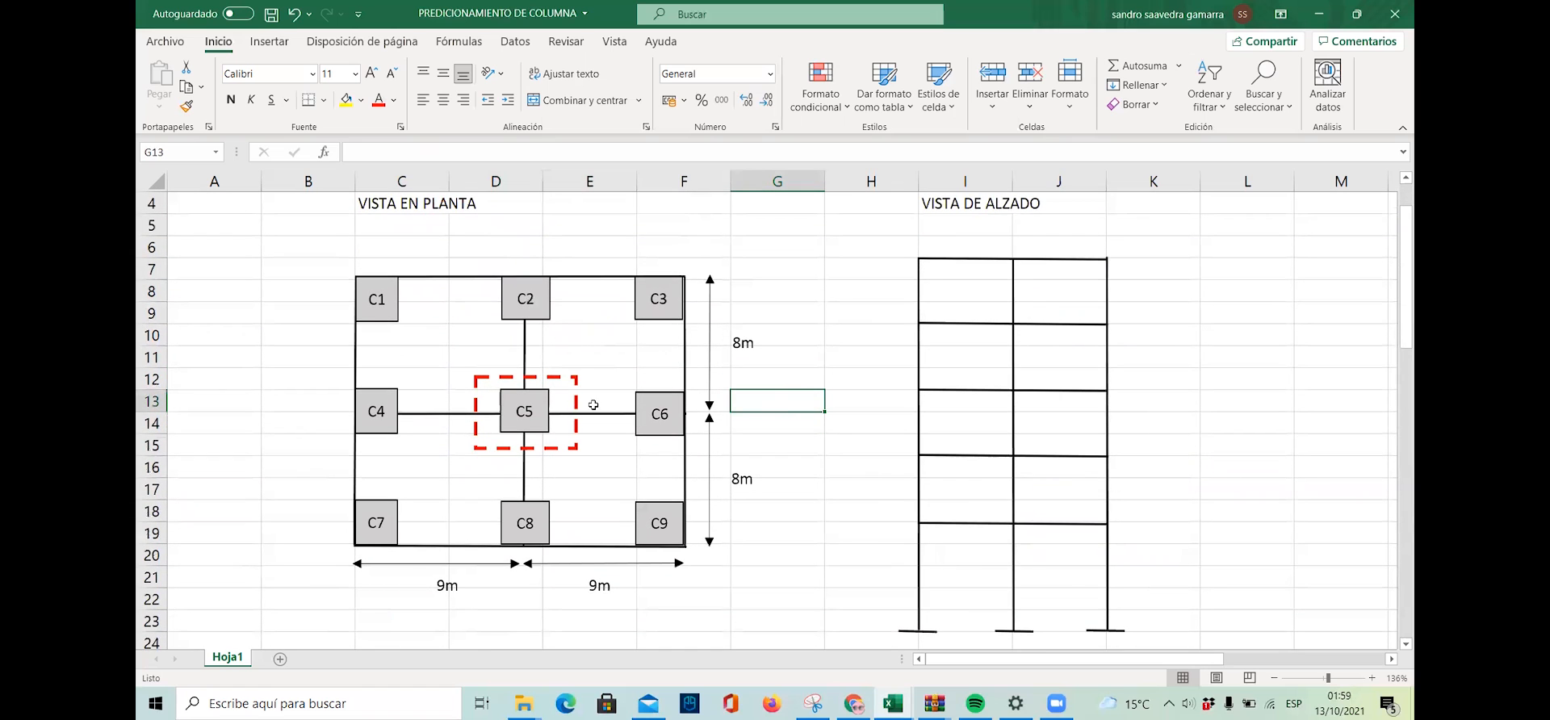
pyautogui.scroll(-5, 506, 368)
pyautogui.scroll(6, 538, 457)
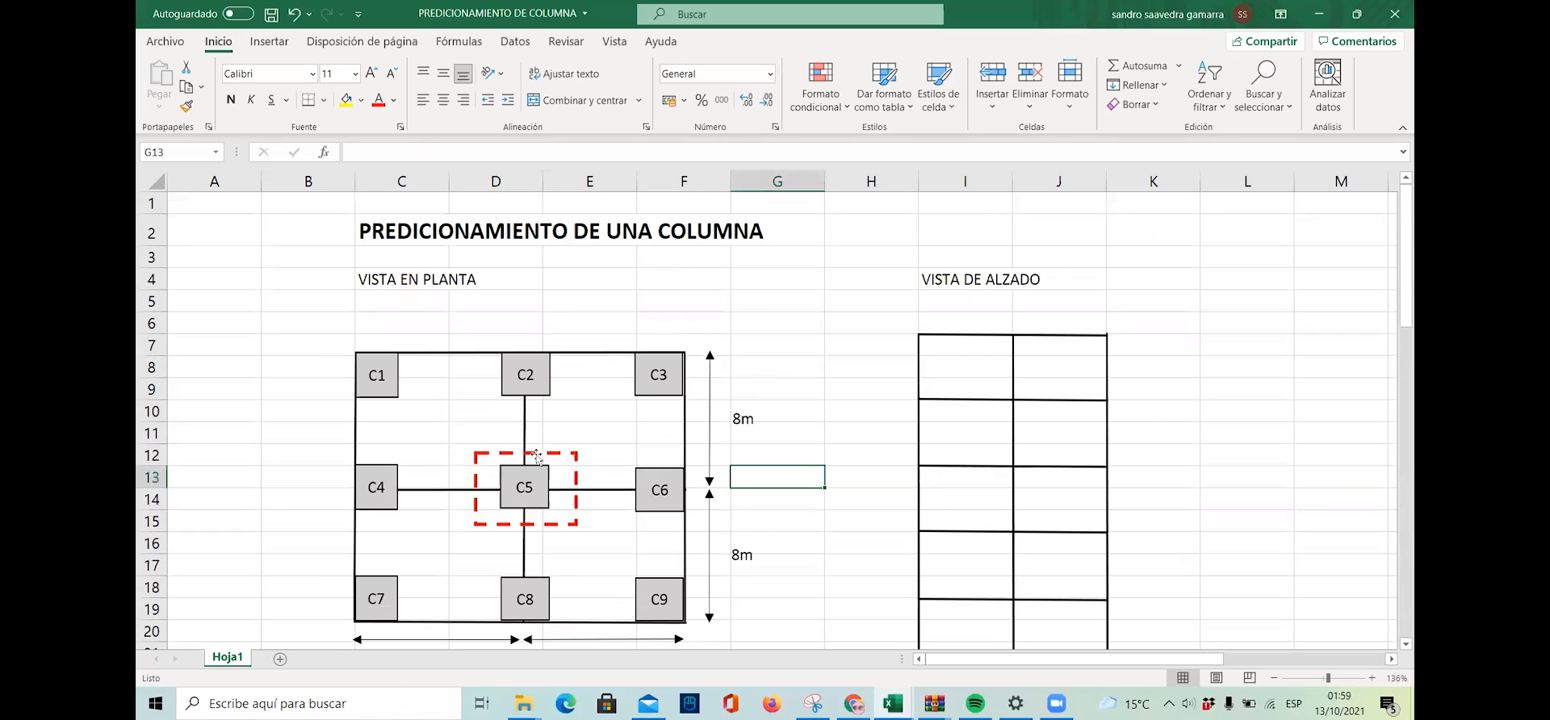
pyautogui.scroll(-1, 396, 517)
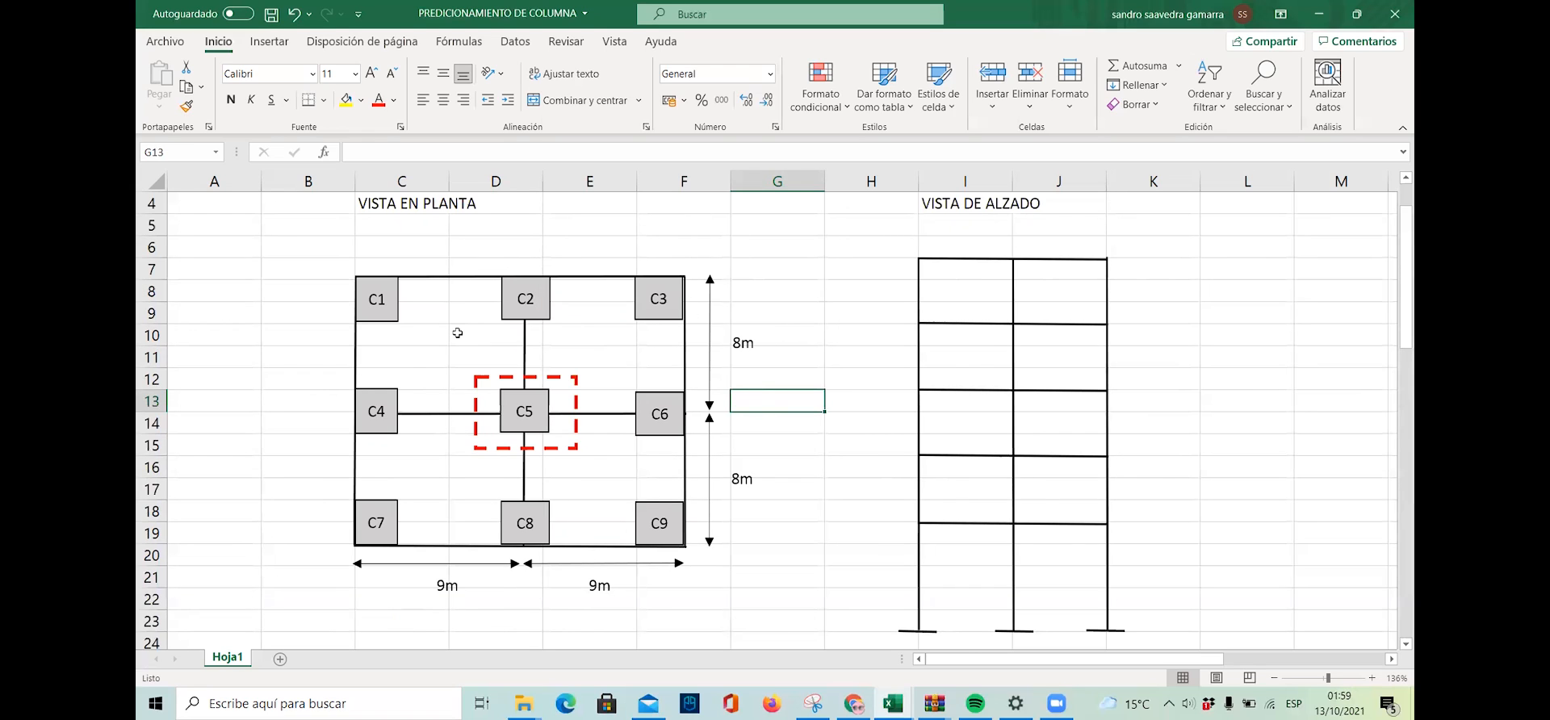
# Examine the corner columns C1, C3, C7 and C9 in the plan view drawing.
pyautogui.click(461, 250)
pyautogui.click(514, 331)
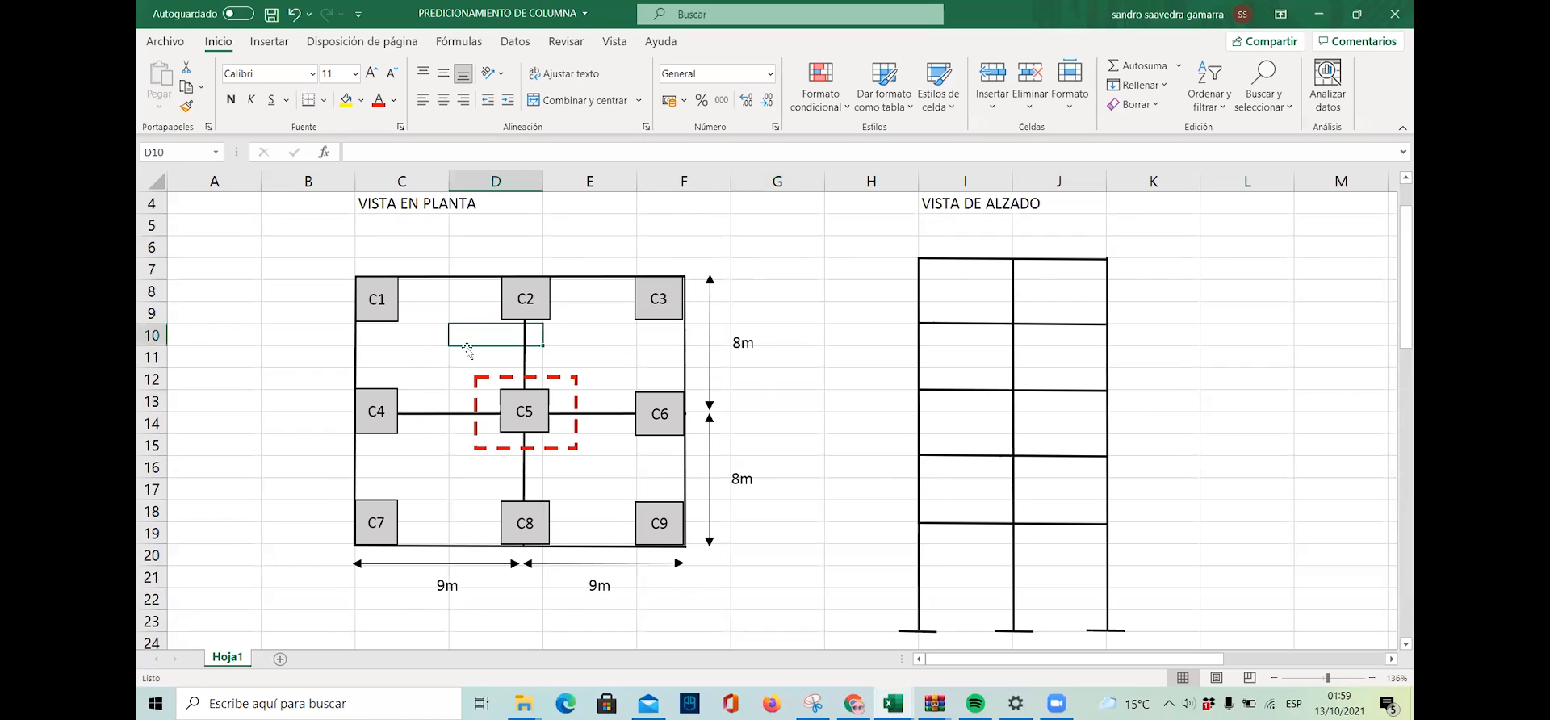
pyautogui.click(428, 337)
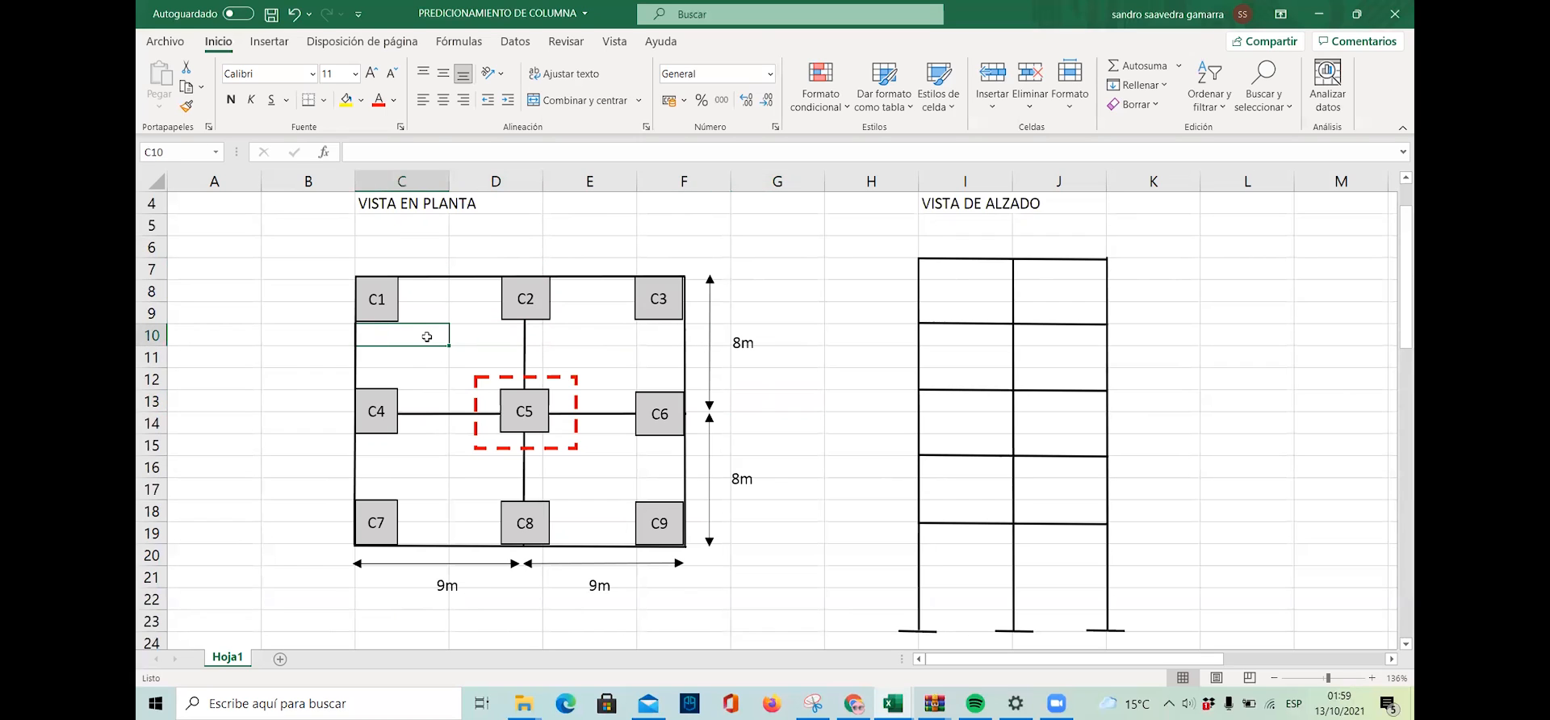
pyautogui.click(372, 301)
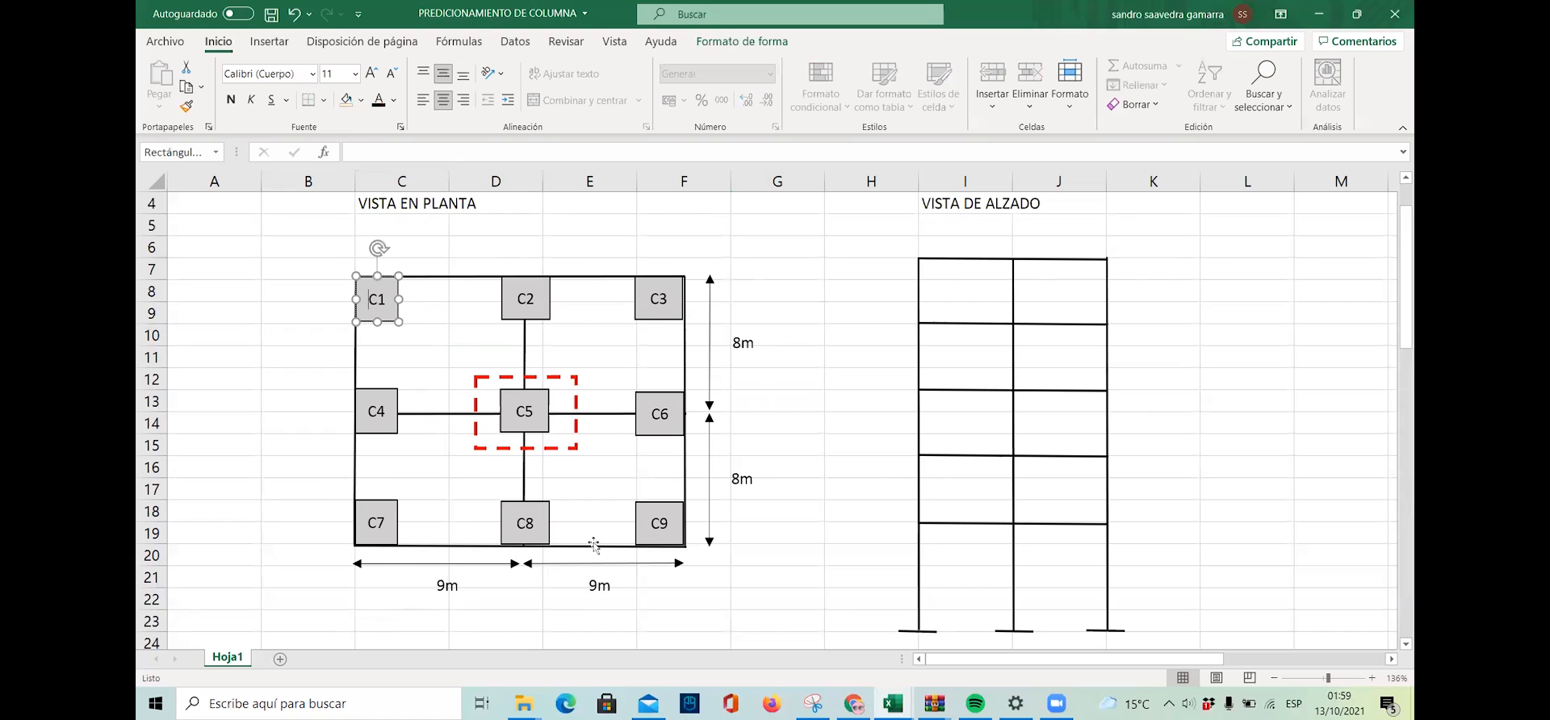
pyautogui.click(648, 527)
pyautogui.click(373, 525)
pyautogui.click(654, 310)
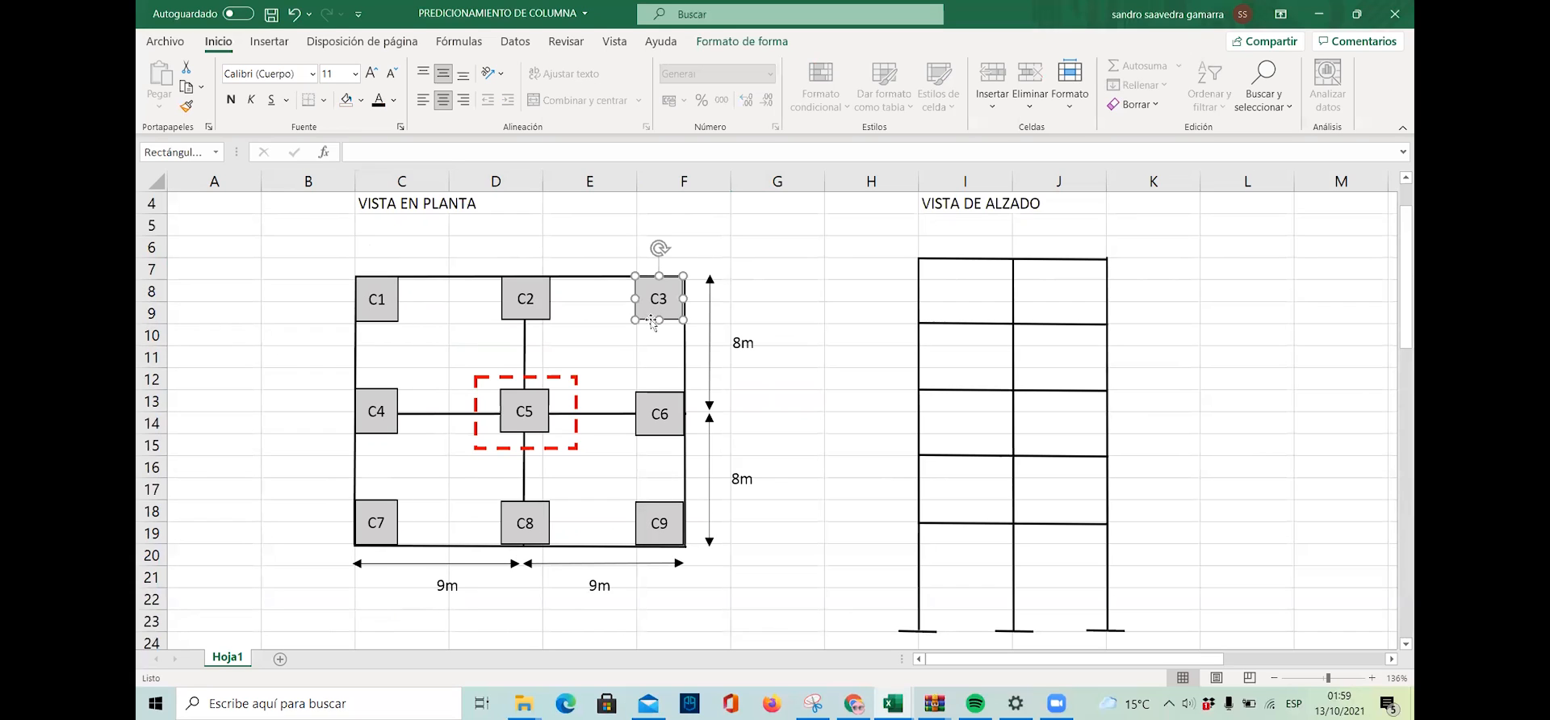
pyautogui.click(561, 344)
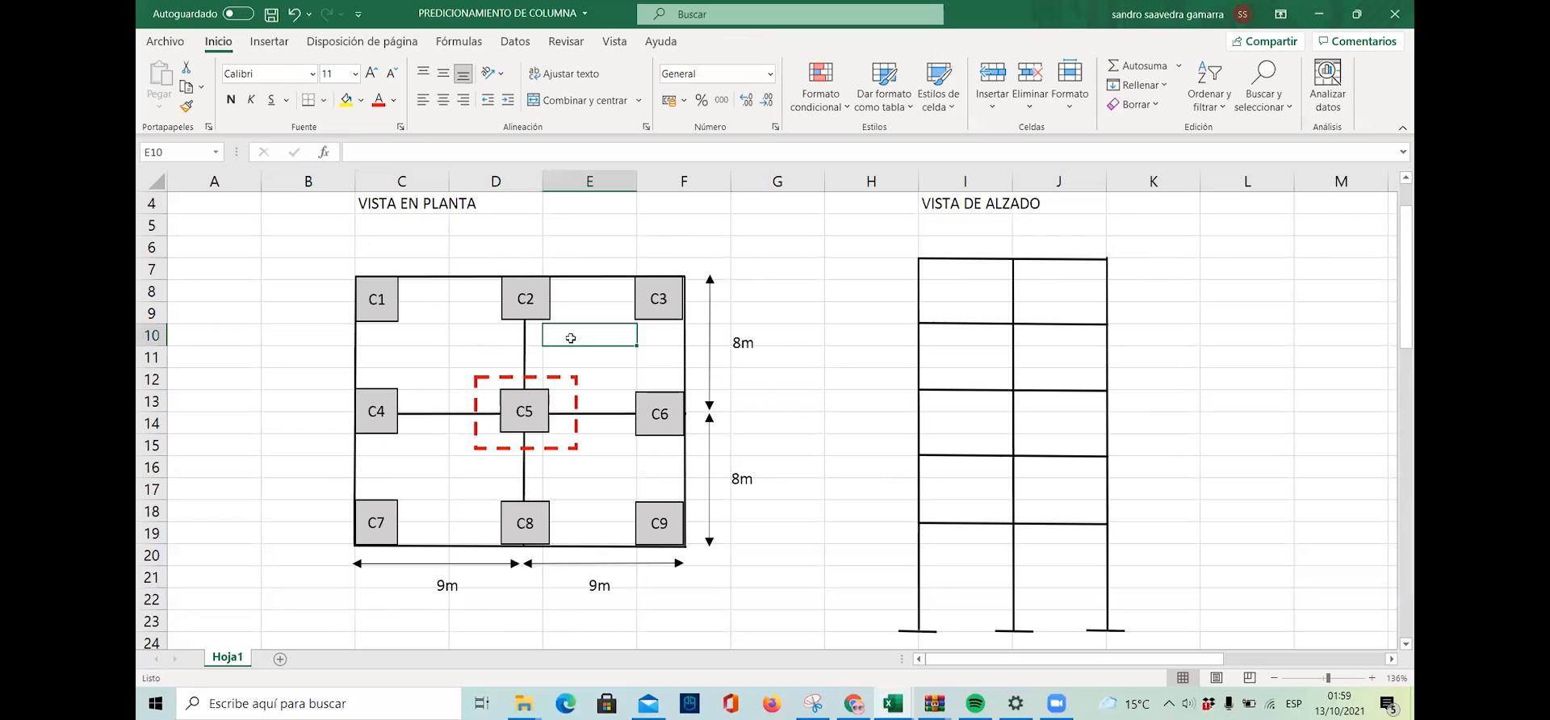
# Examine the edge columns C2, C4, C6 and C8 in the plan view, starting from the C1 to C2 side.
pyautogui.click(545, 300)
pyautogui.click(382, 311)
pyautogui.click(486, 315)
pyautogui.click(384, 310)
pyautogui.click(428, 329)
pyautogui.click(510, 316)
pyautogui.click(557, 301)
pyautogui.click(542, 308)
pyautogui.click(374, 423)
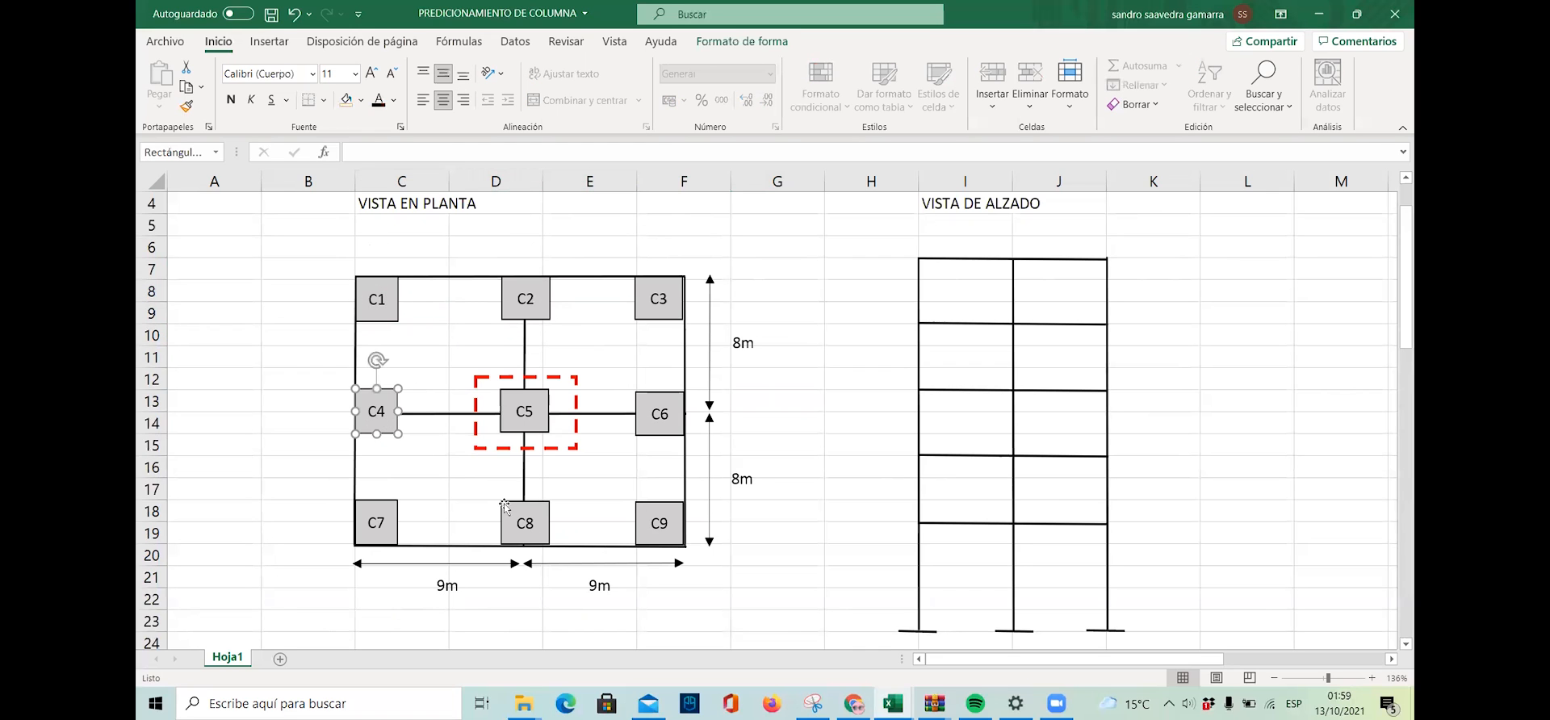
pyautogui.click(522, 523)
pyautogui.click(648, 420)
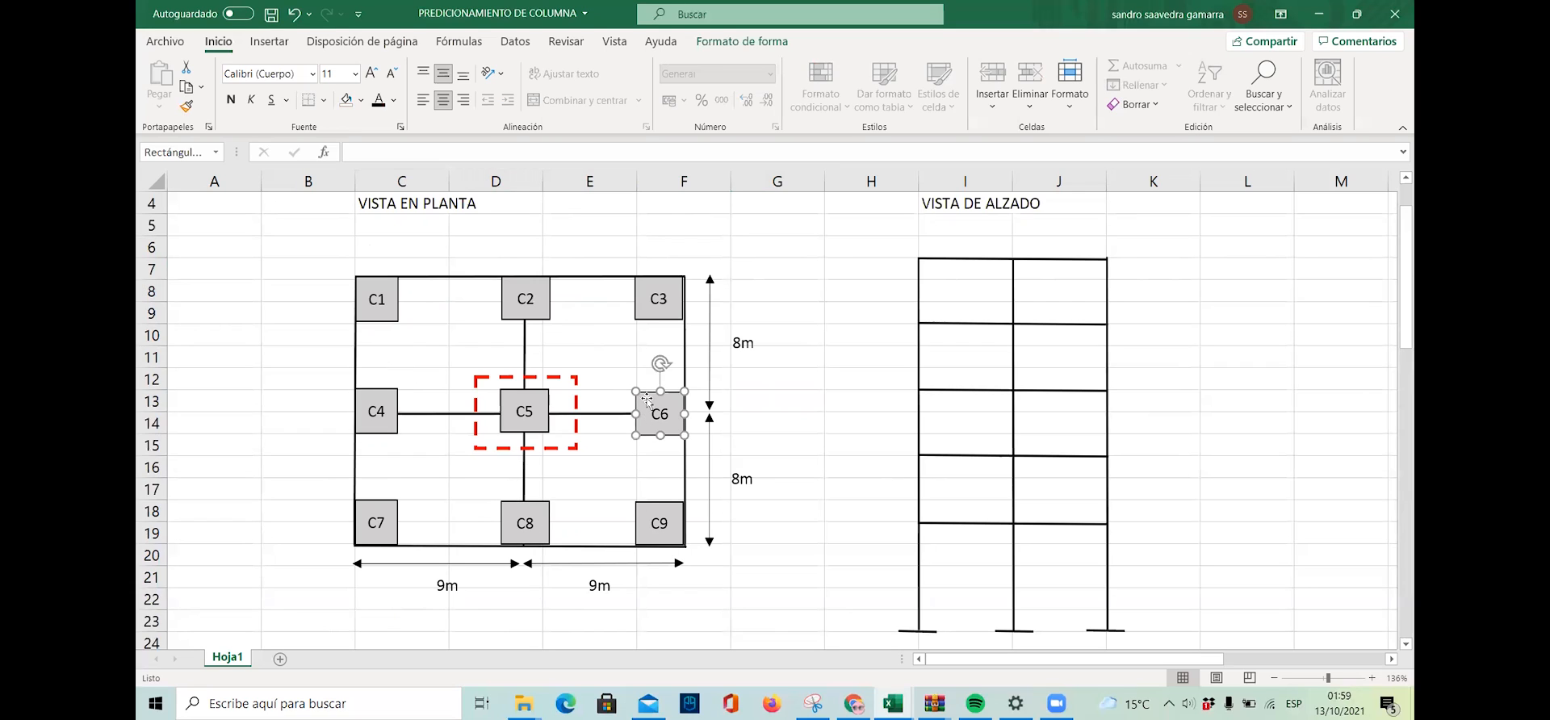
# Compare the position of corner columns C1, C3 and C9 with the central column C5 in the plan view.
pyautogui.click(386, 302)
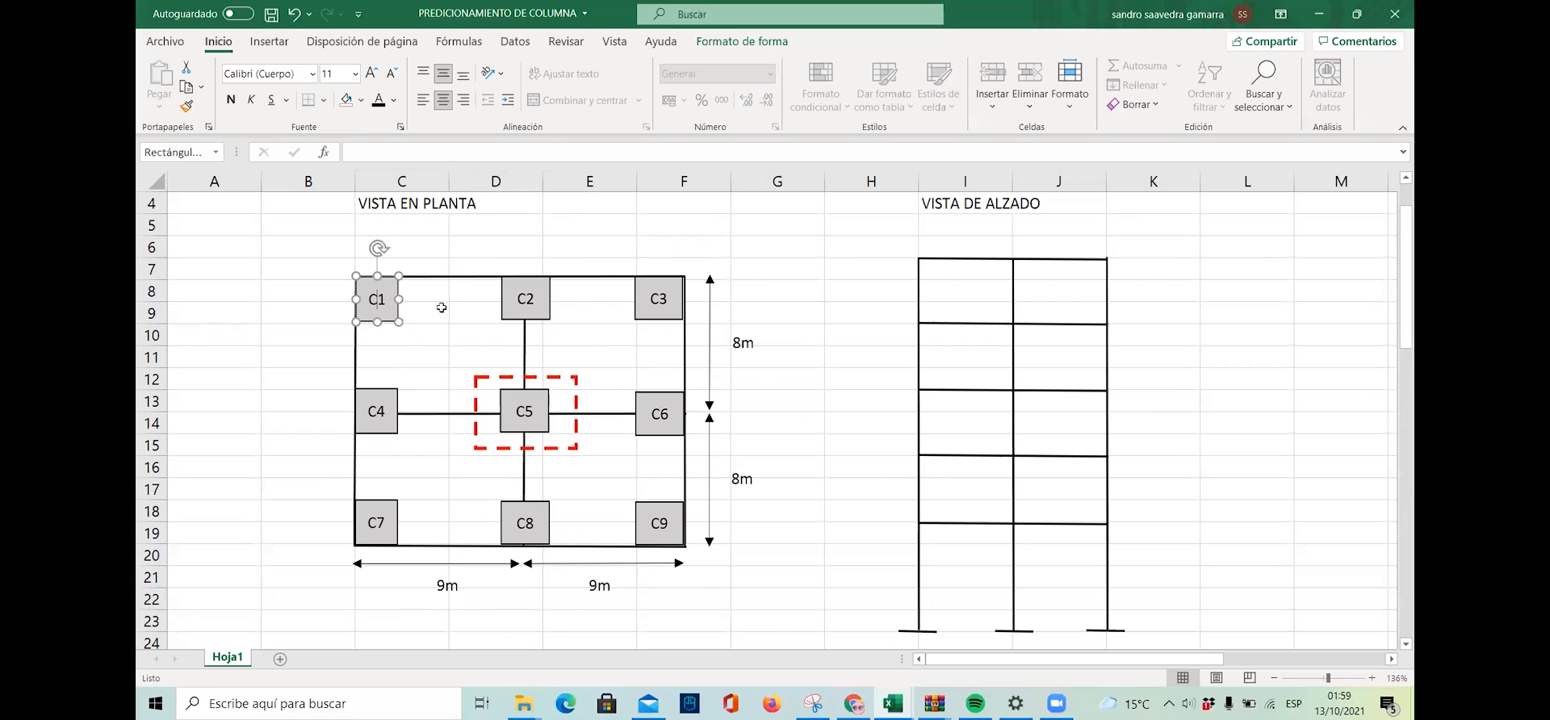
pyautogui.click(656, 539)
pyautogui.click(658, 300)
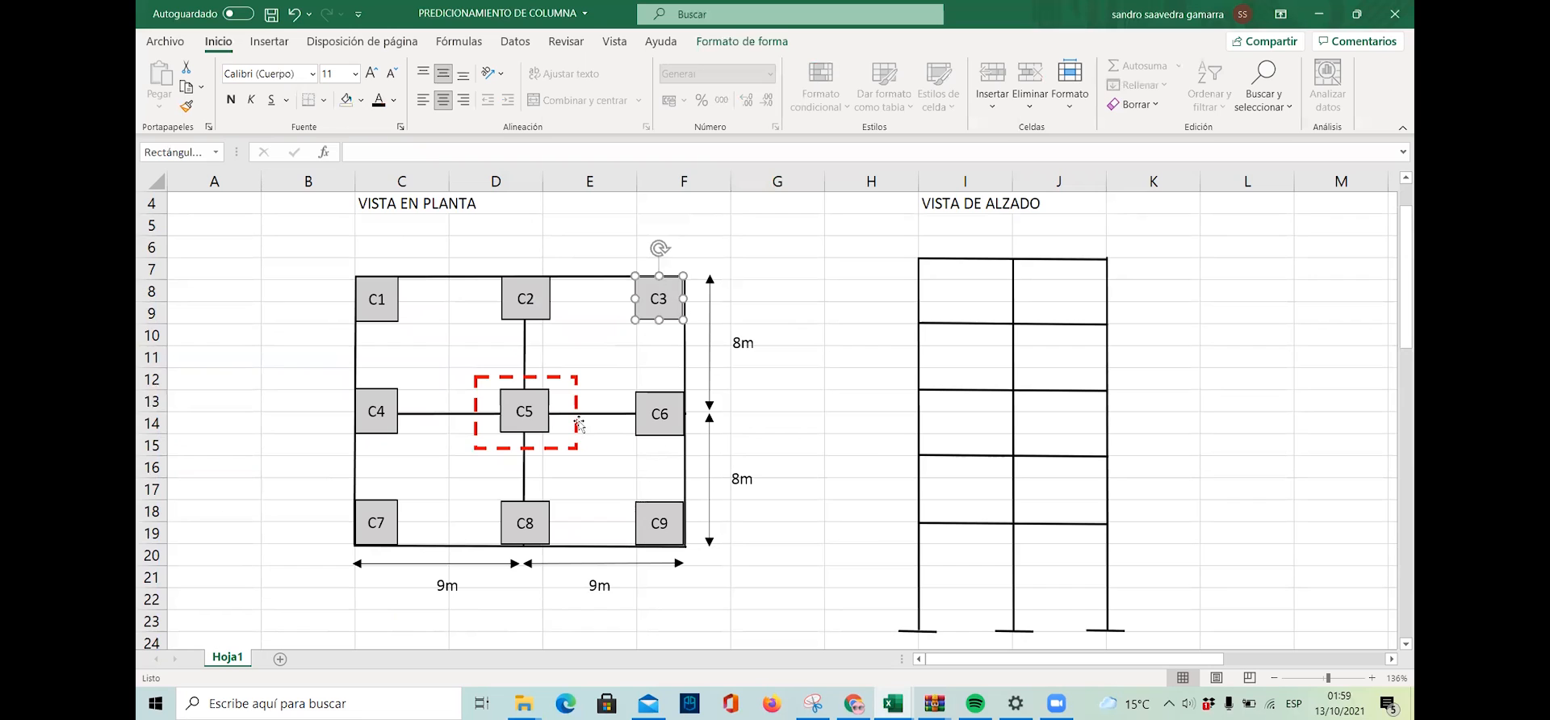
pyautogui.click(576, 421)
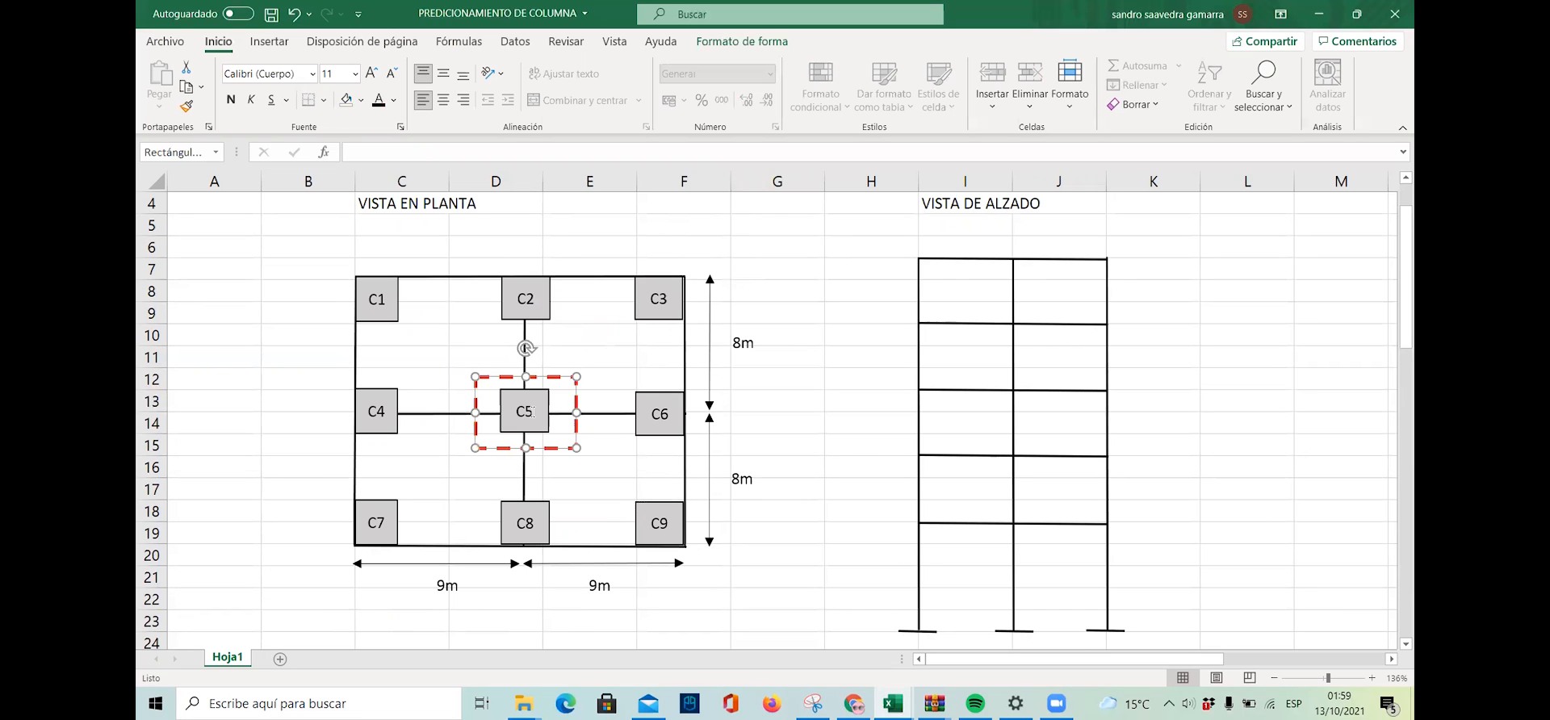
pyautogui.click(783, 382)
pyautogui.click(540, 412)
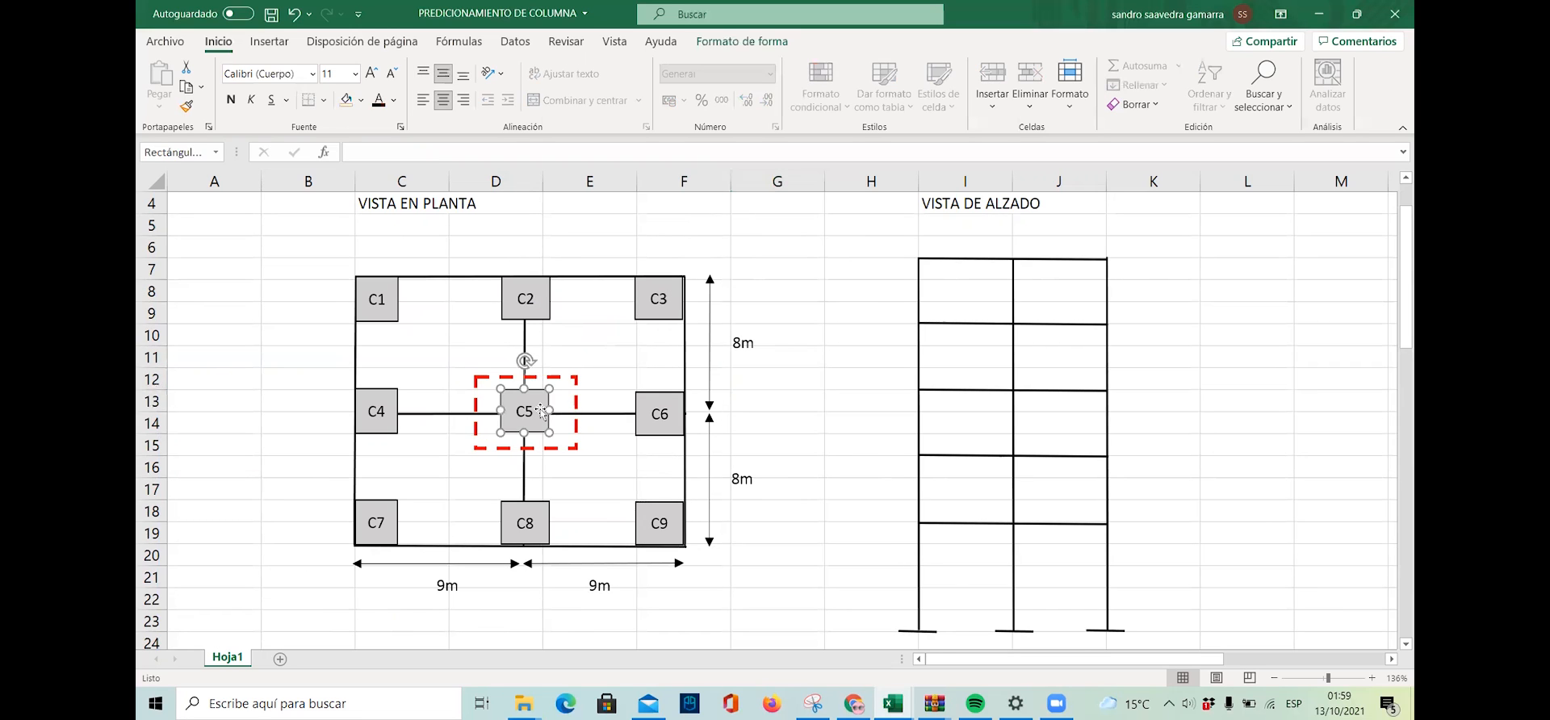
pyautogui.scroll(-5, 541, 411)
pyautogui.scroll(5, 571, 410)
pyautogui.press('Escape')
pyautogui.click(610, 461)
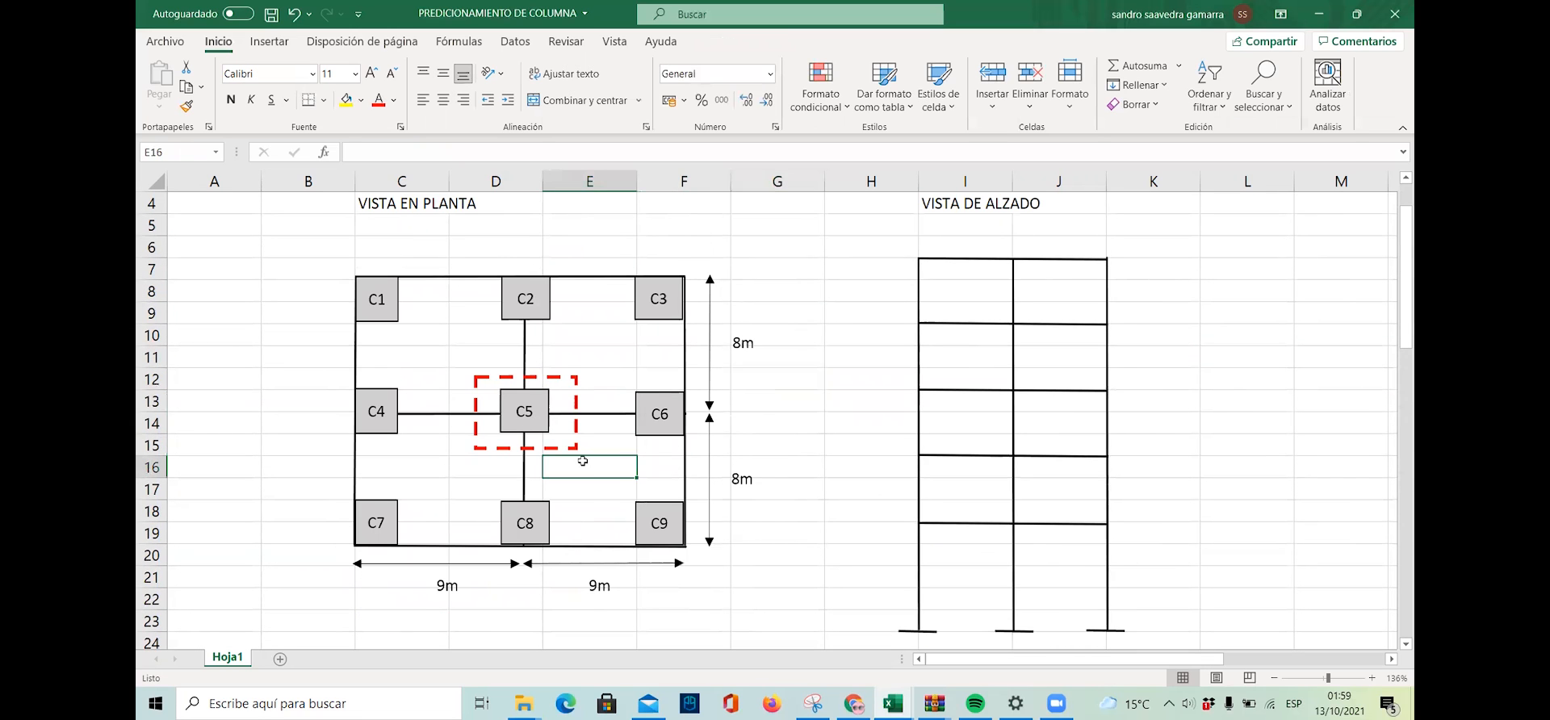
# Examine the list of n values under the area formula alongside the plan view, and inspect the first value in cell C41.
pyautogui.scroll(-7, 577, 464)
pyautogui.click(583, 511)
pyautogui.scroll(-1, 598, 478)
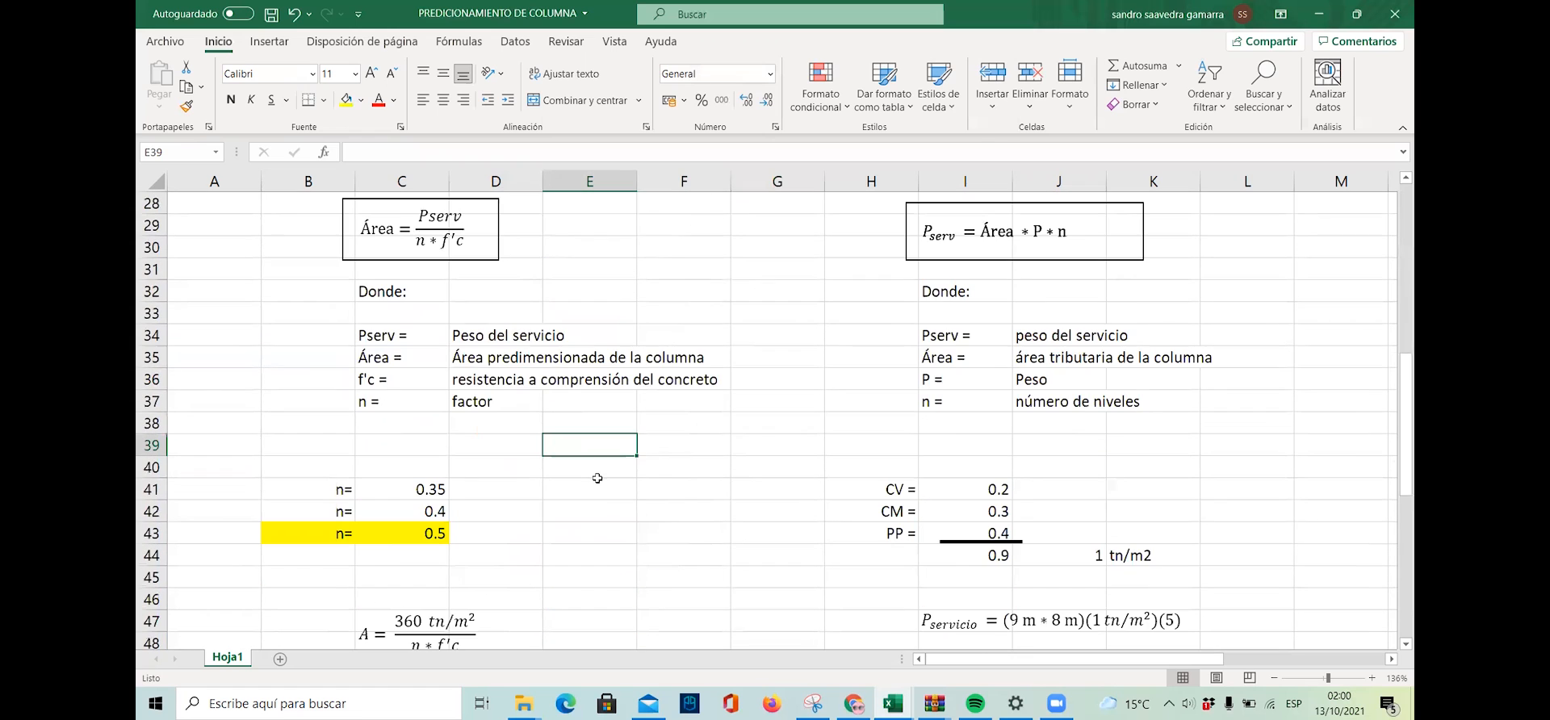
pyautogui.scroll(-4, 606, 537)
pyautogui.scroll(9, 607, 484)
pyautogui.scroll(2, 585, 378)
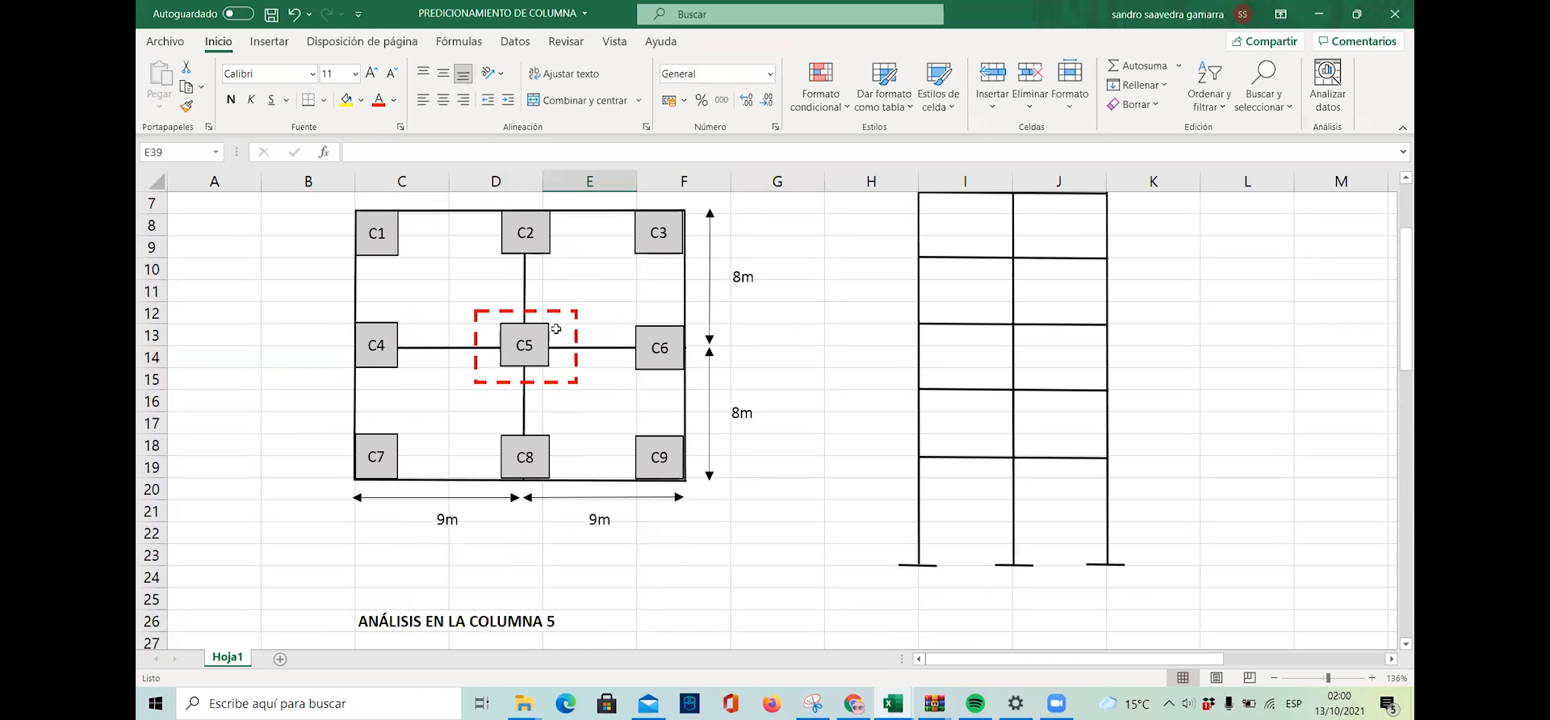
pyautogui.scroll(-6, 561, 473)
pyautogui.scroll(-2, 381, 414)
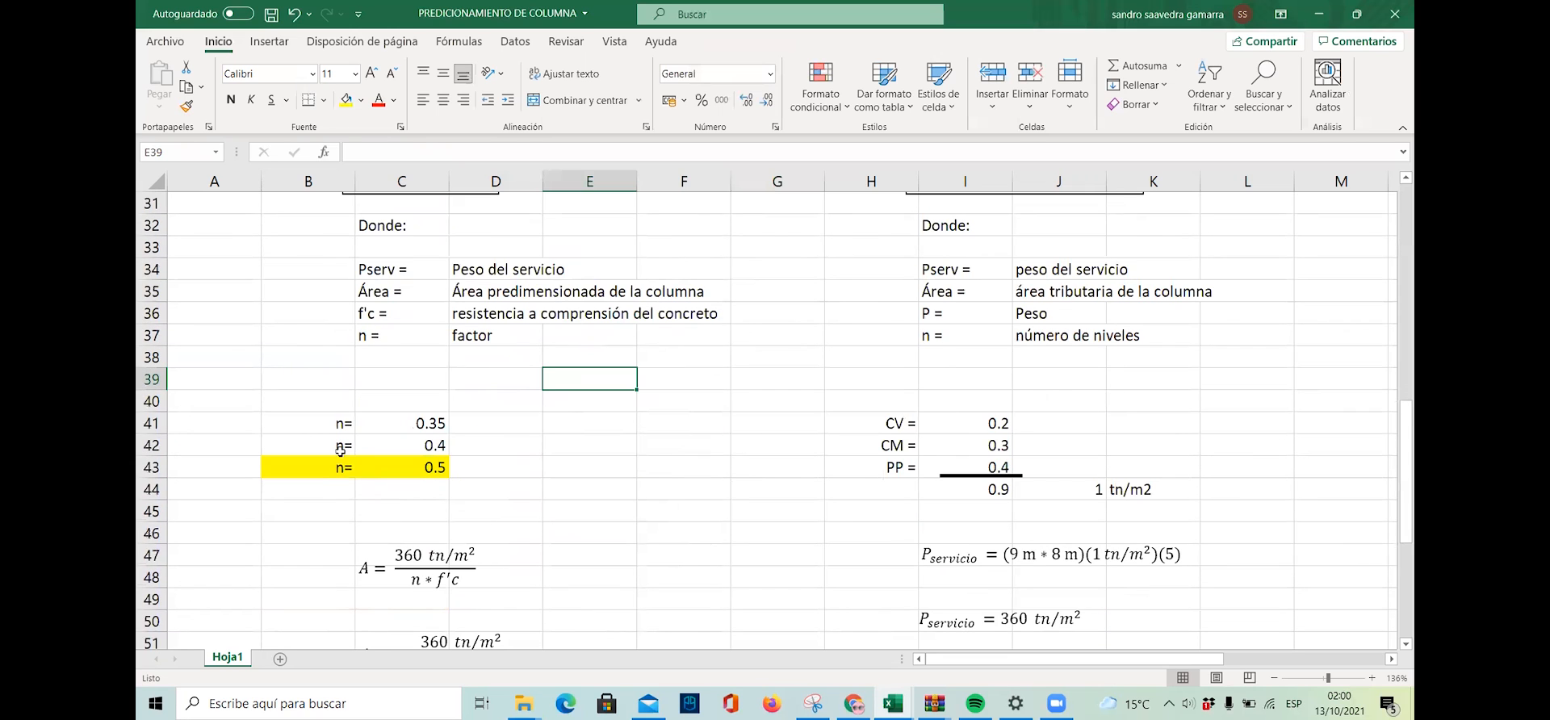
pyautogui.click(521, 467)
pyautogui.scroll(1, 523, 476)
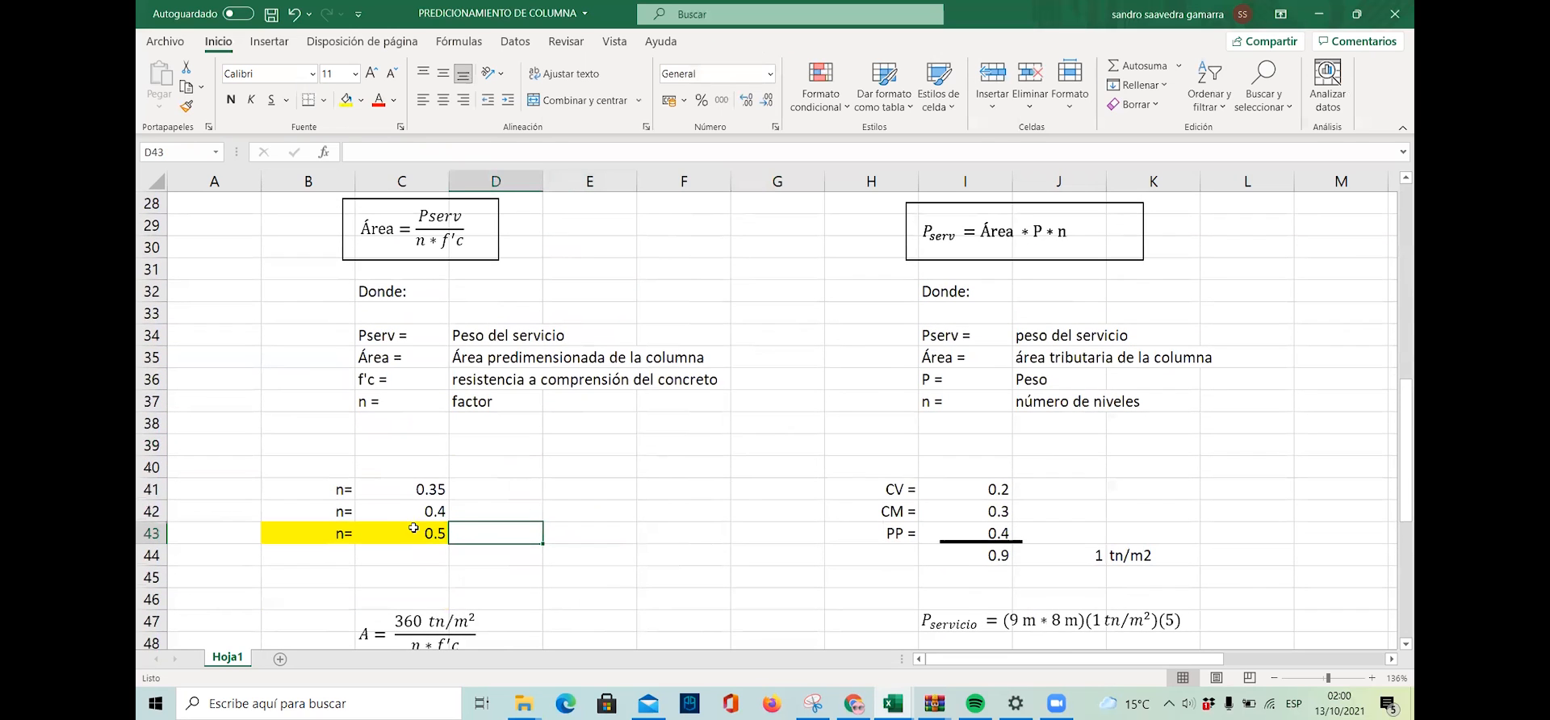
pyautogui.click(401, 494)
# Relate the n value in cell C42 and the one below it to the column positions in the plan view, ending at C5.
pyautogui.scroll(9, 438, 569)
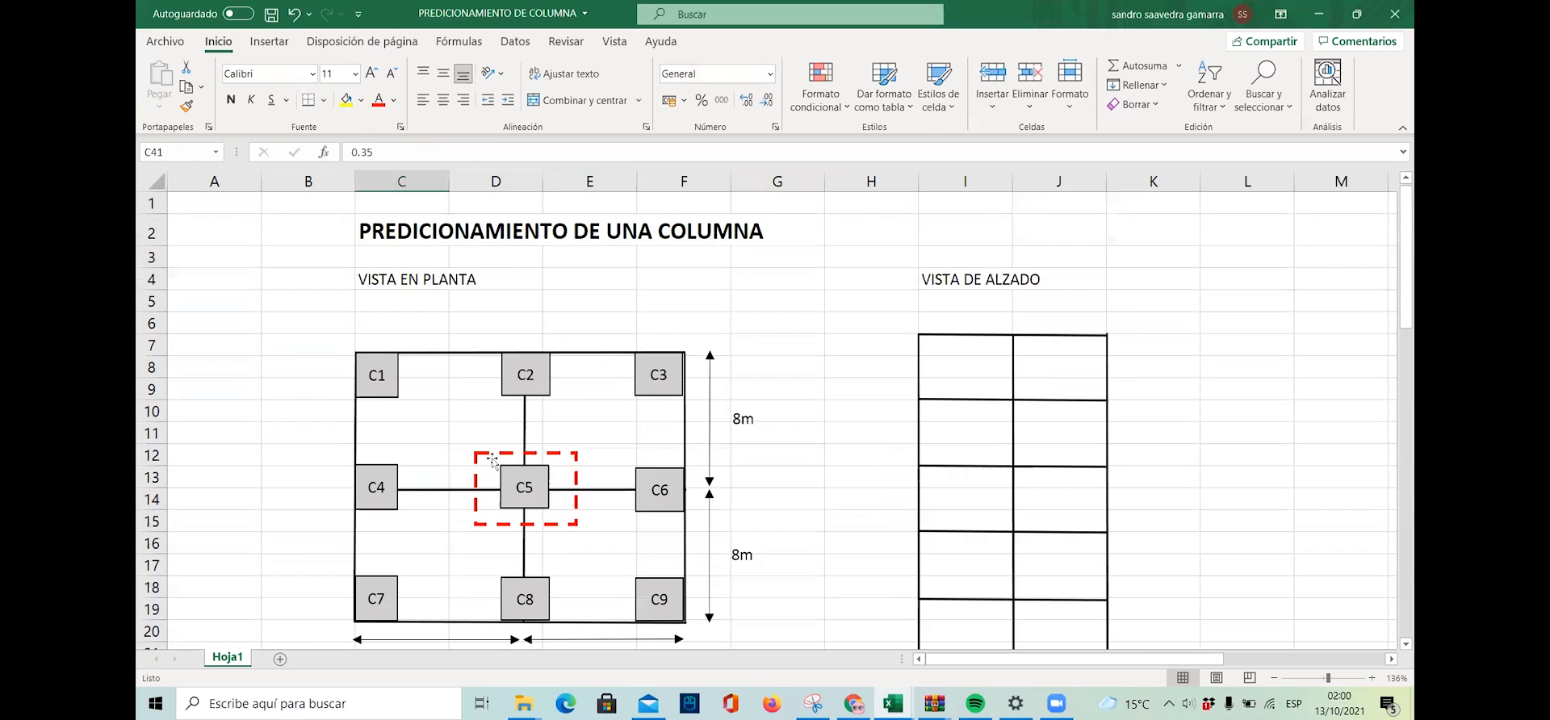
pyautogui.scroll(-7, 394, 381)
pyautogui.scroll(-2, 435, 519)
pyautogui.click(430, 510)
pyautogui.scroll(6, 435, 557)
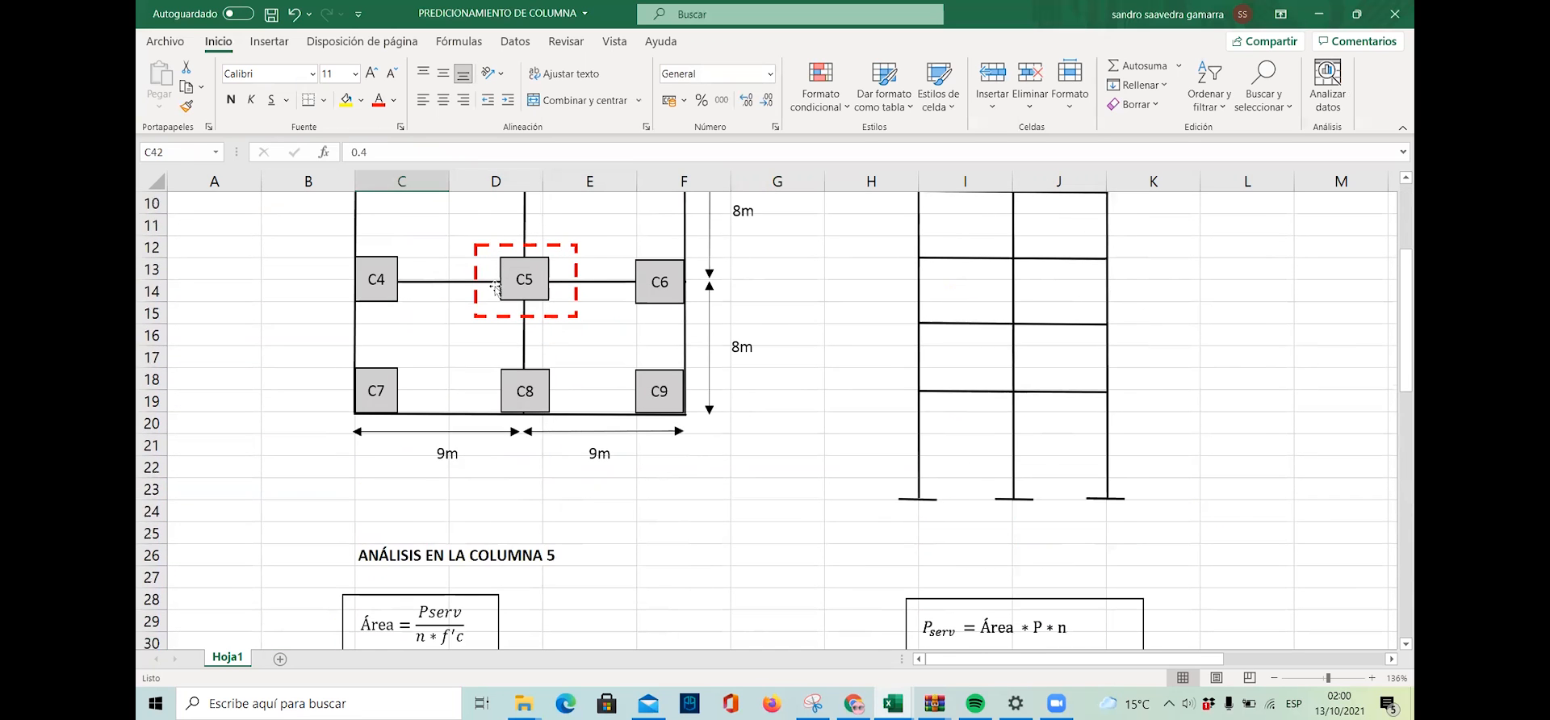
pyautogui.scroll(1, 468, 404)
pyautogui.click(523, 255)
pyautogui.scroll(-8, 457, 529)
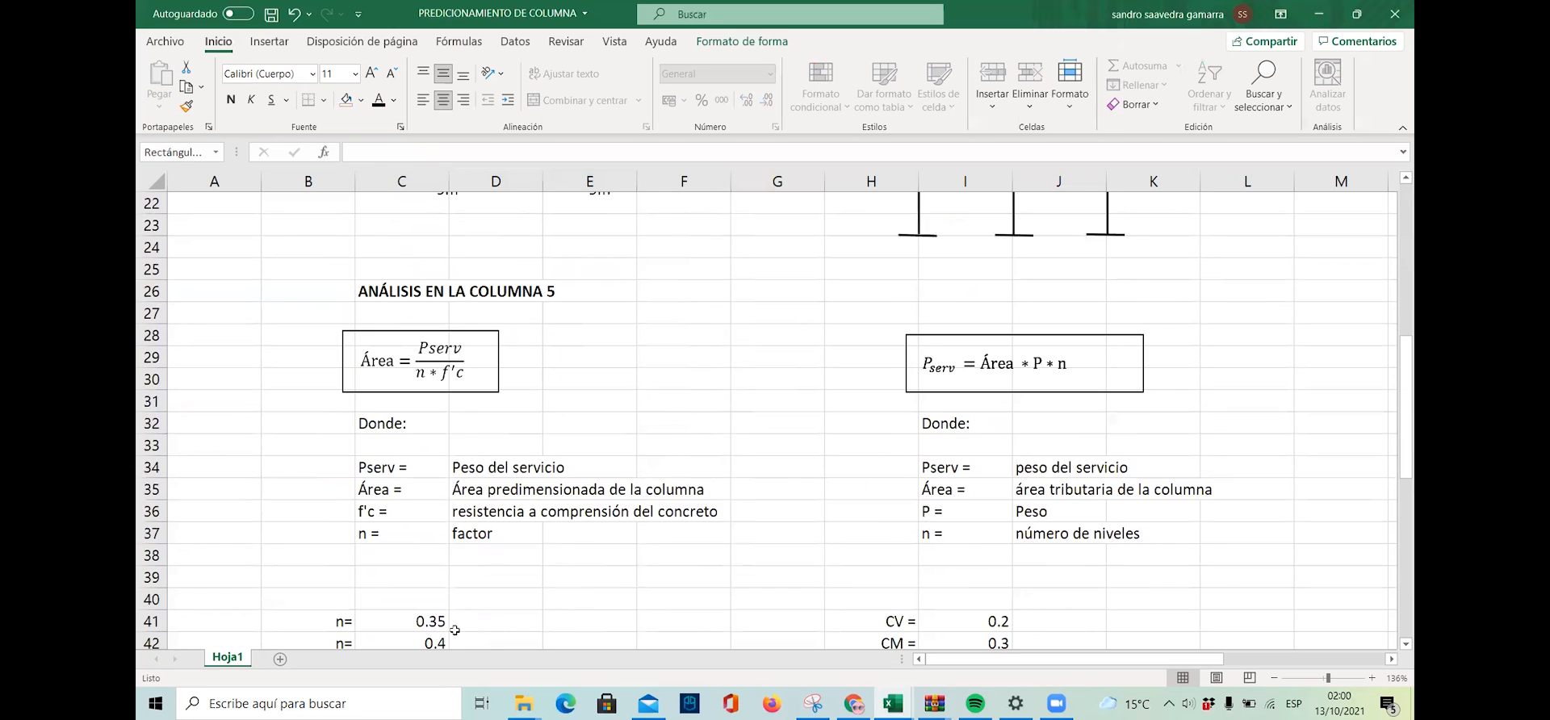
pyautogui.click(436, 477)
pyautogui.scroll(10, 485, 521)
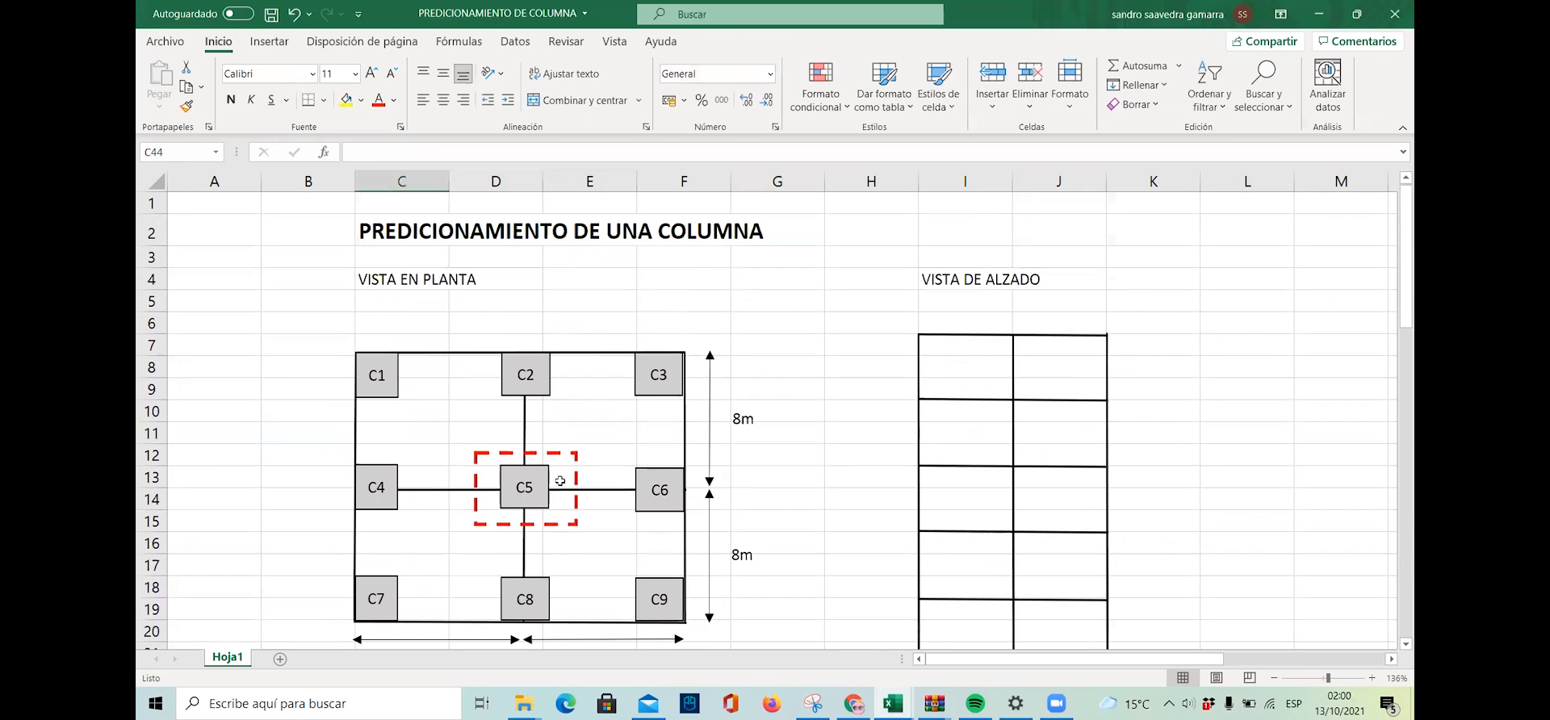
pyautogui.click(539, 497)
# Recheck the central position of C5 in the plan view and inspect its highlighted n value in cell C43.
pyautogui.scroll(-7, 428, 406)
pyautogui.click(594, 379)
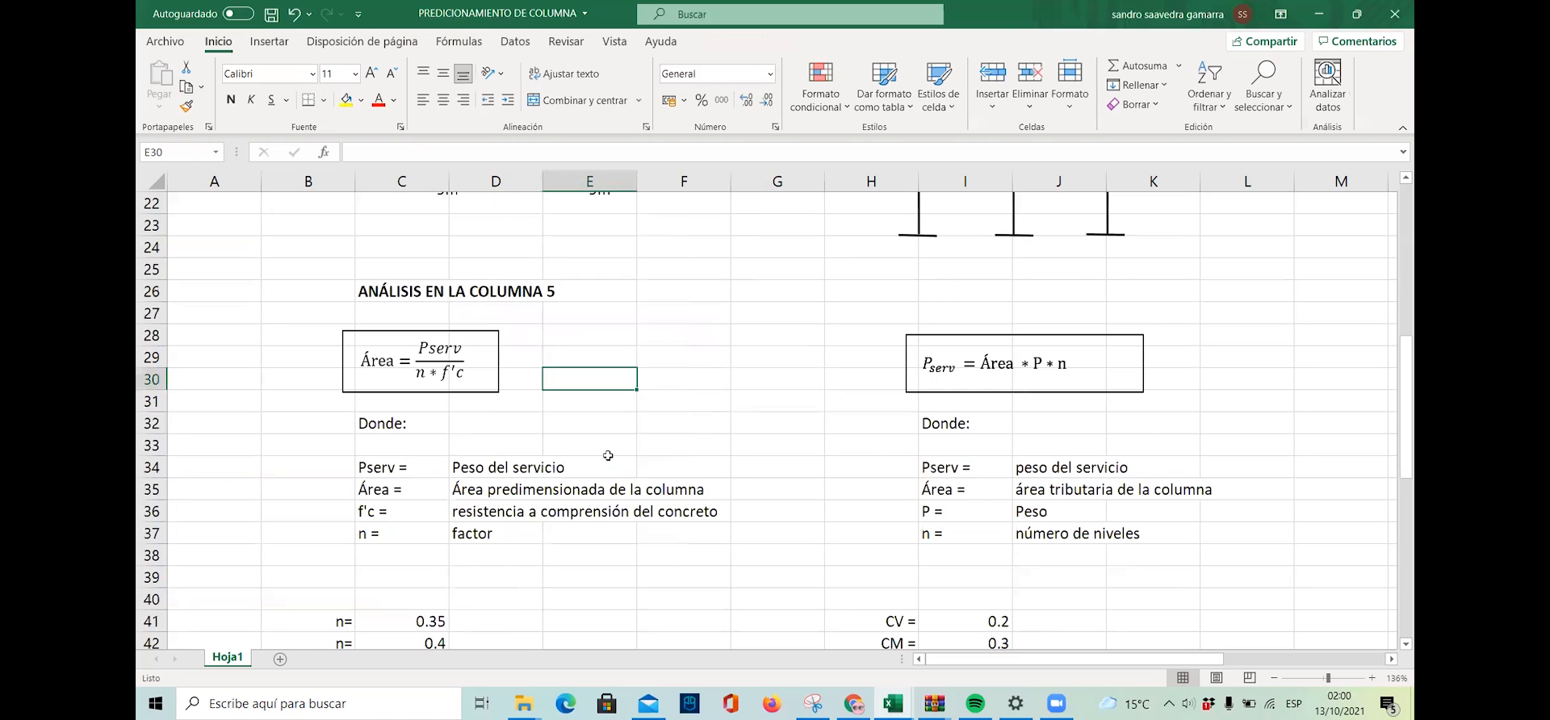
pyautogui.scroll(-4, 607, 456)
pyautogui.scroll(9, 610, 476)
pyautogui.scroll(1, 611, 475)
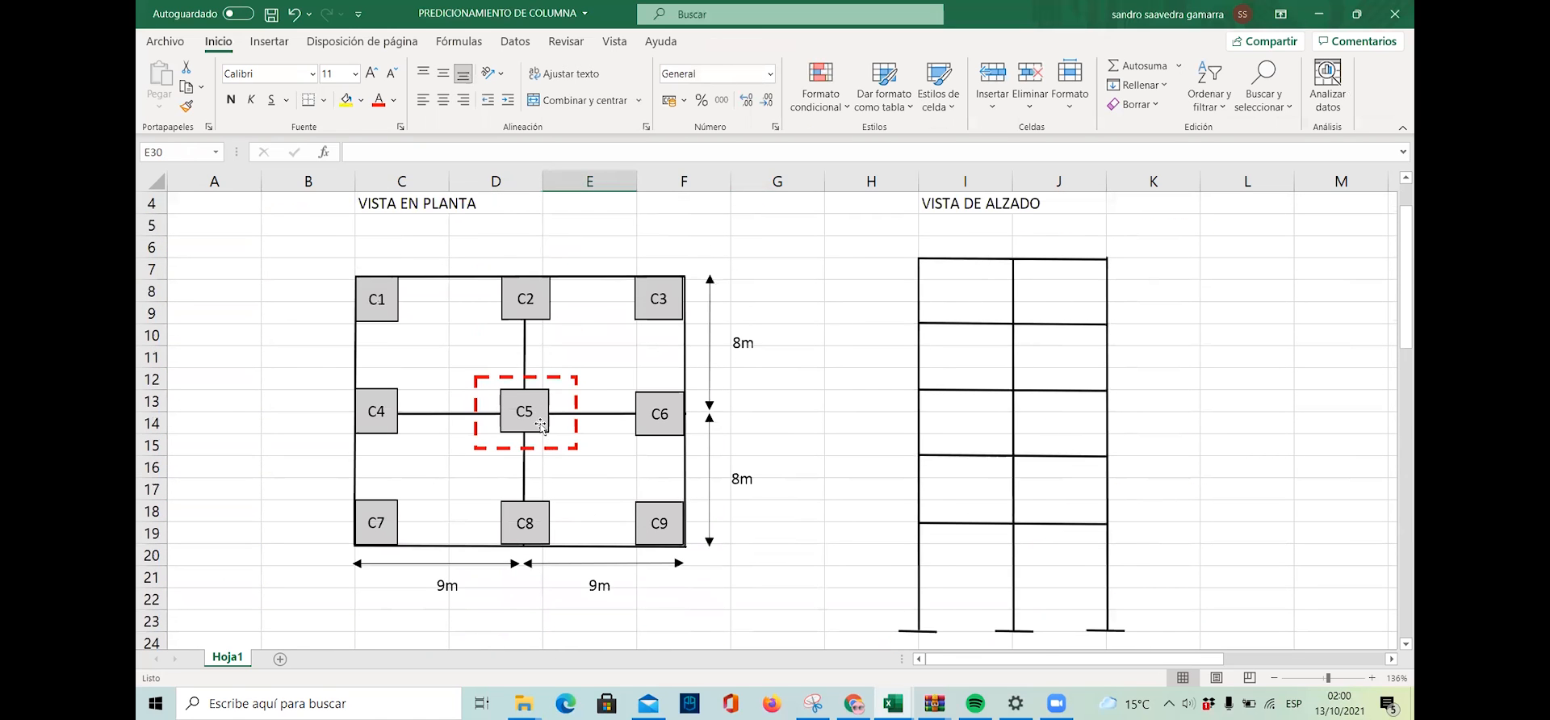
pyautogui.scroll(-5, 535, 418)
pyautogui.scroll(-6, 534, 412)
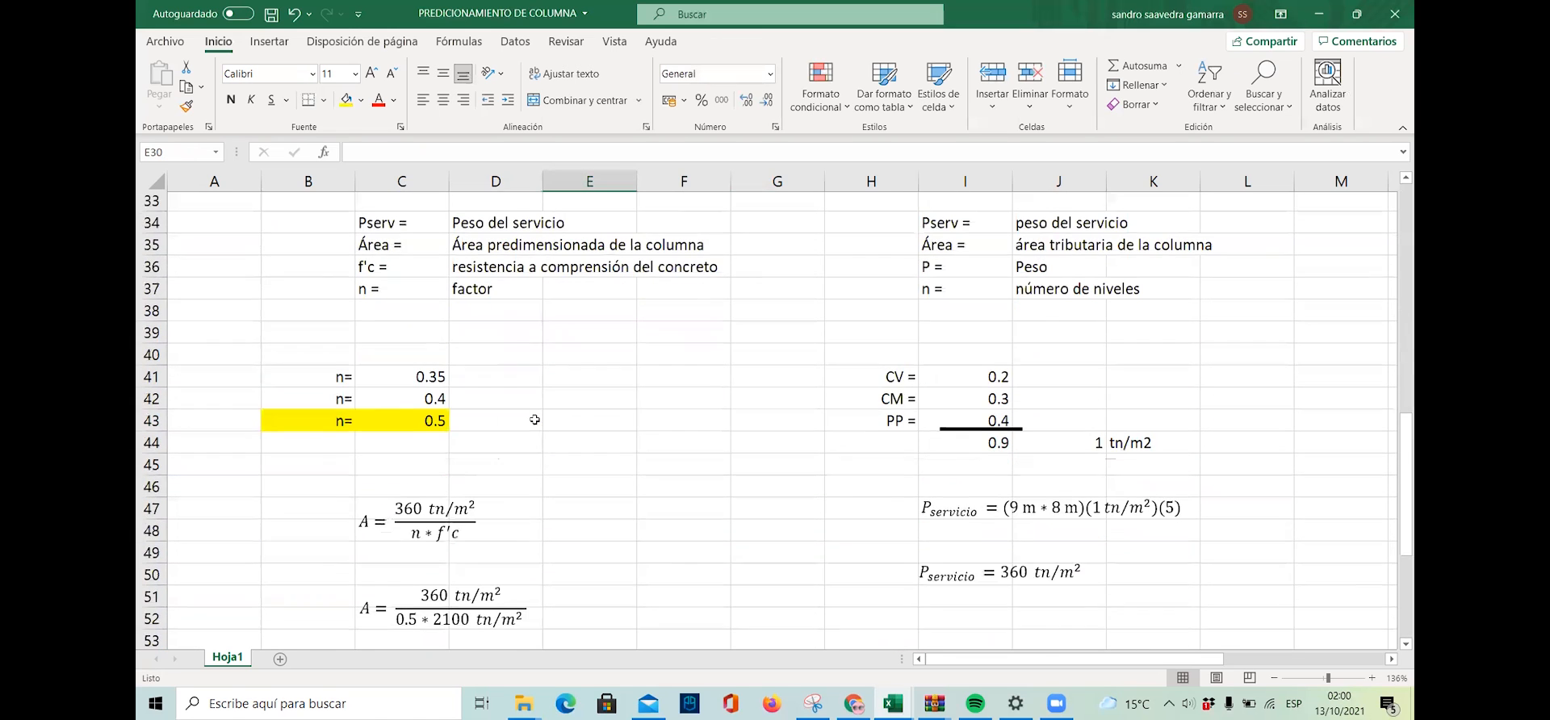
pyautogui.click(428, 337)
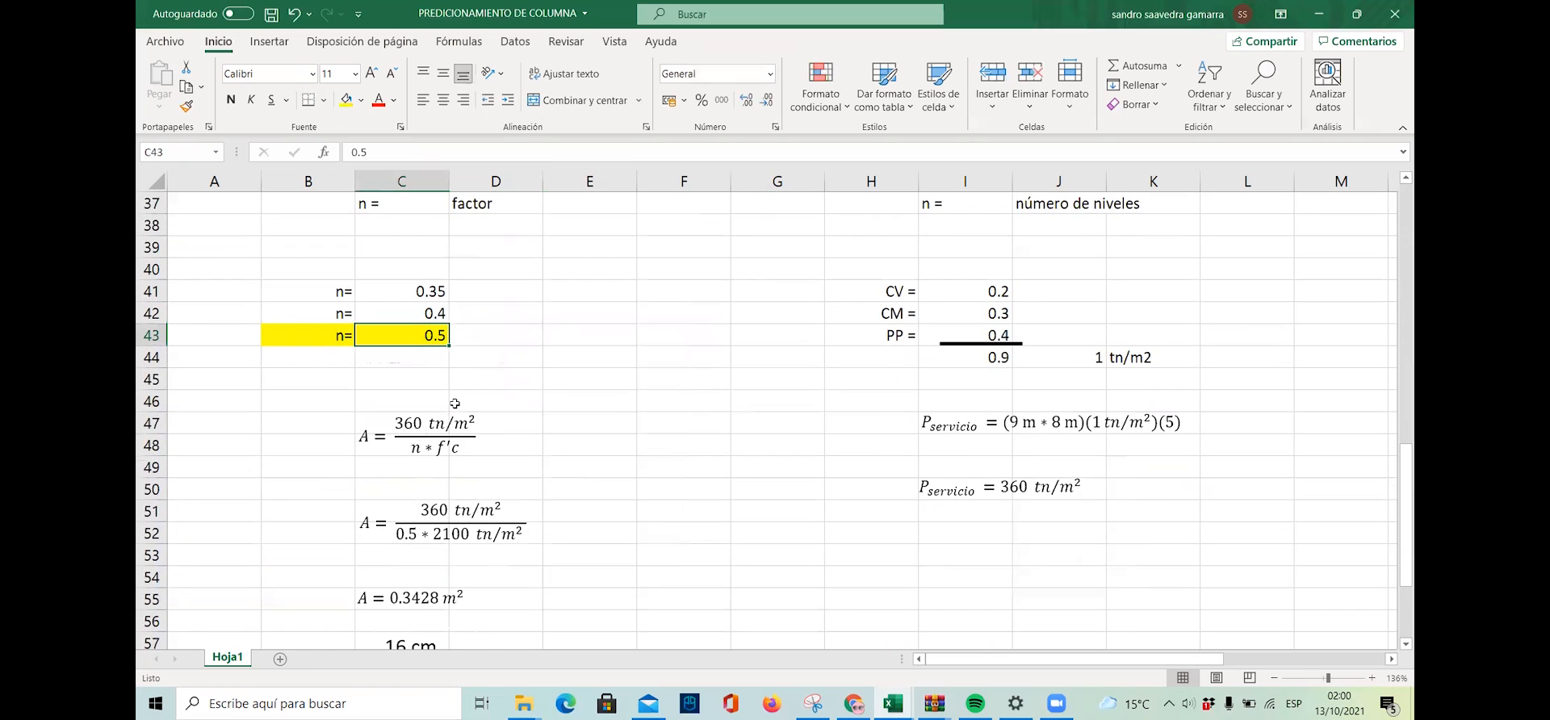
pyautogui.scroll(-1, 499, 388)
pyautogui.click(686, 404)
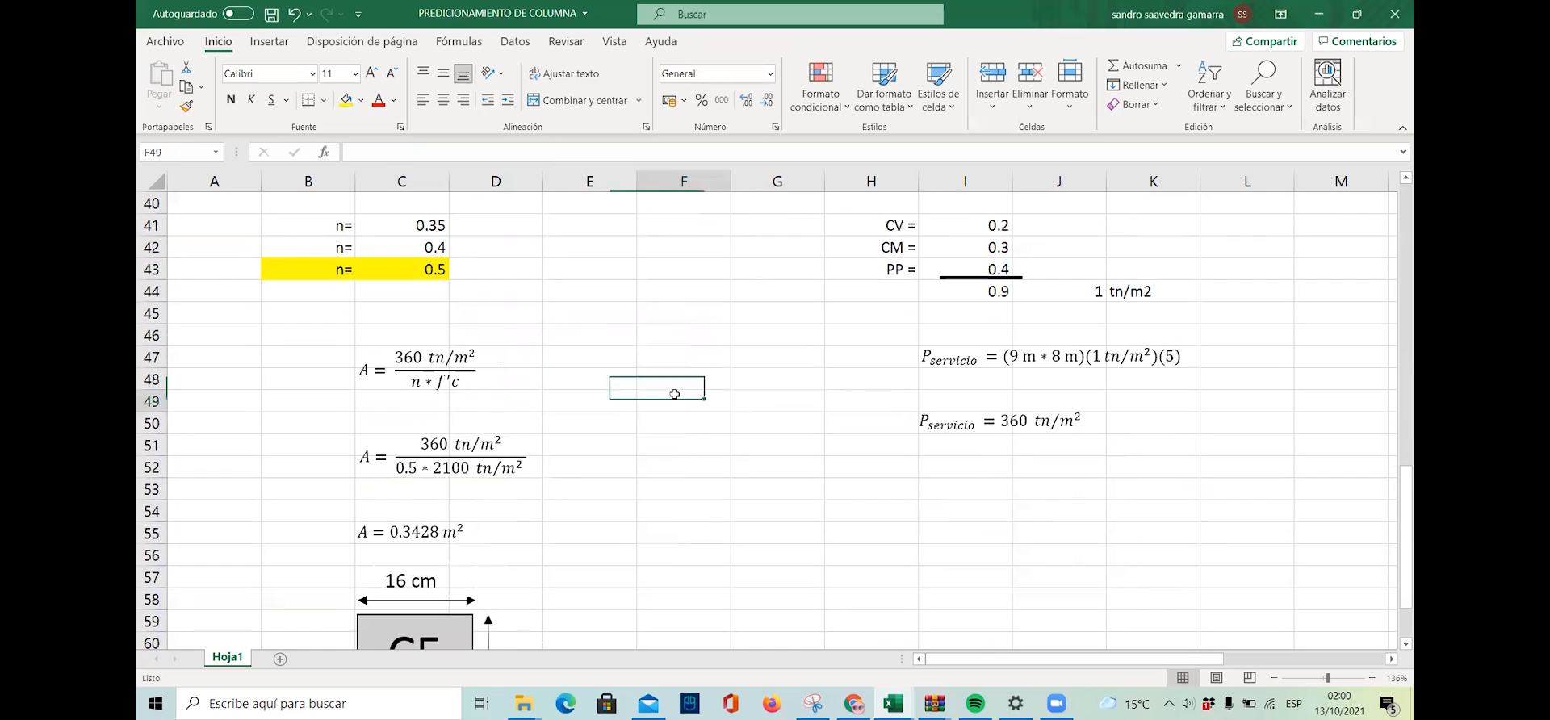
# Examine the 2100 concrete strength value and its tn/m² unit in the denominator of the substituted area formula.
pyautogui.scroll(-1, 602, 535)
pyautogui.moveTo(436, 403); pyautogui.dragTo(459, 402)
pyautogui.click(478, 449)
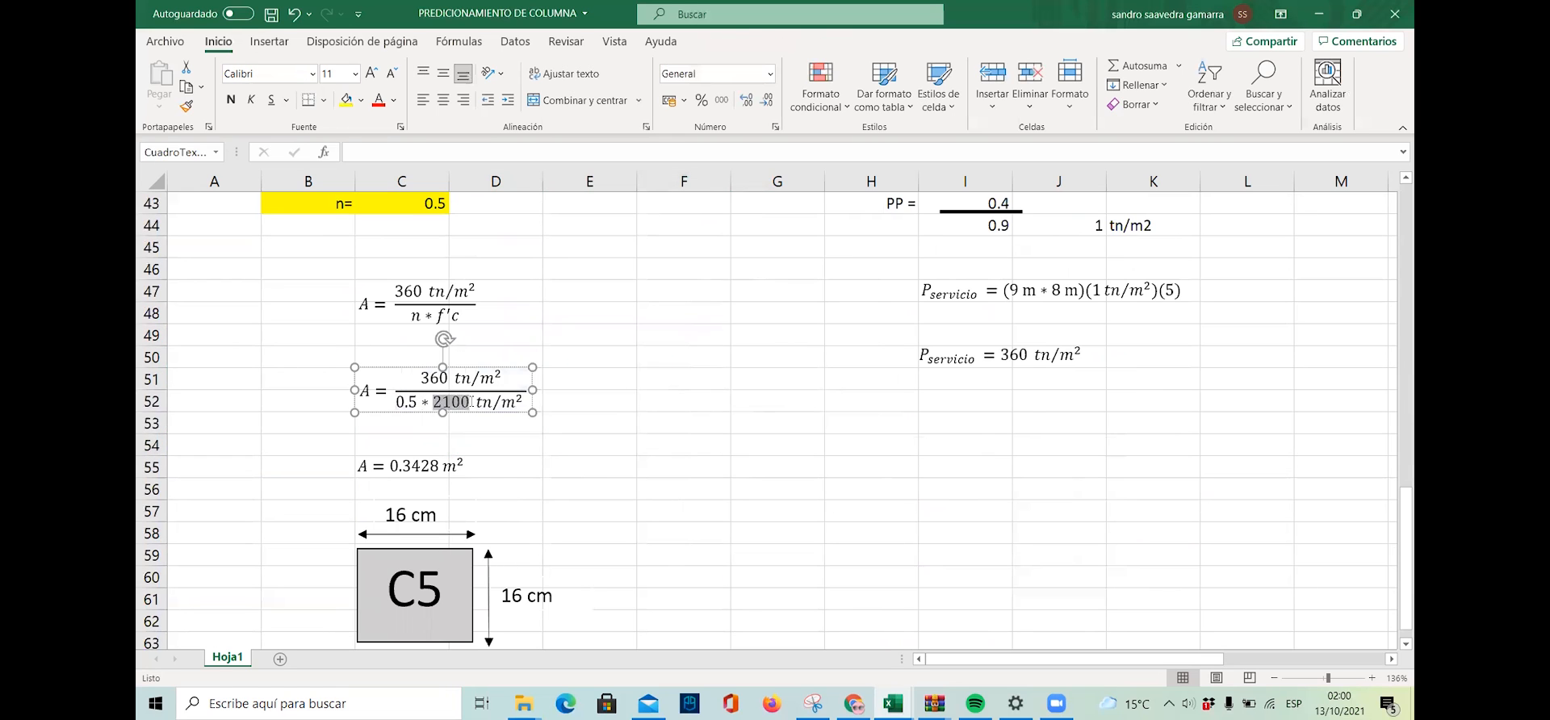
pyautogui.click(488, 423)
pyautogui.scroll(1, 485, 412)
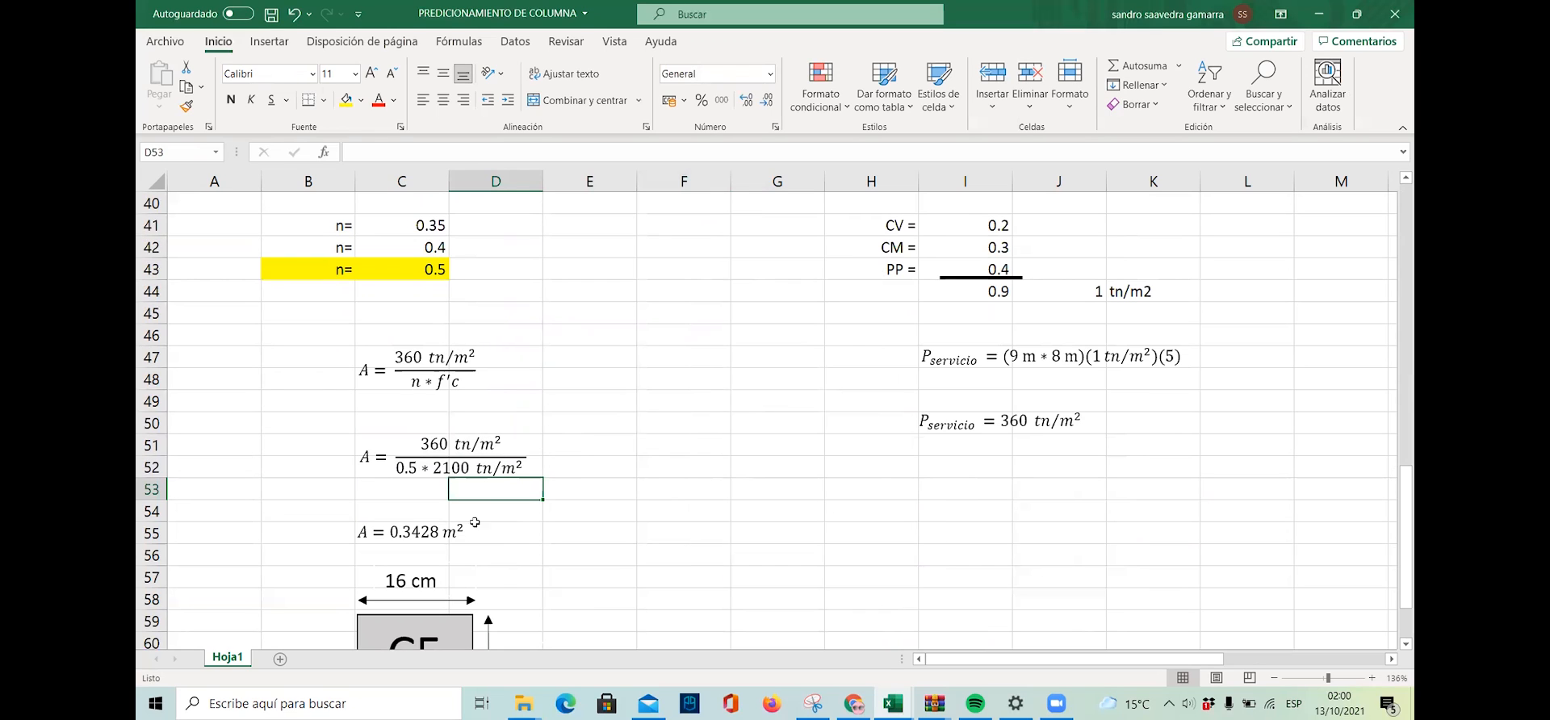
pyautogui.click(437, 467)
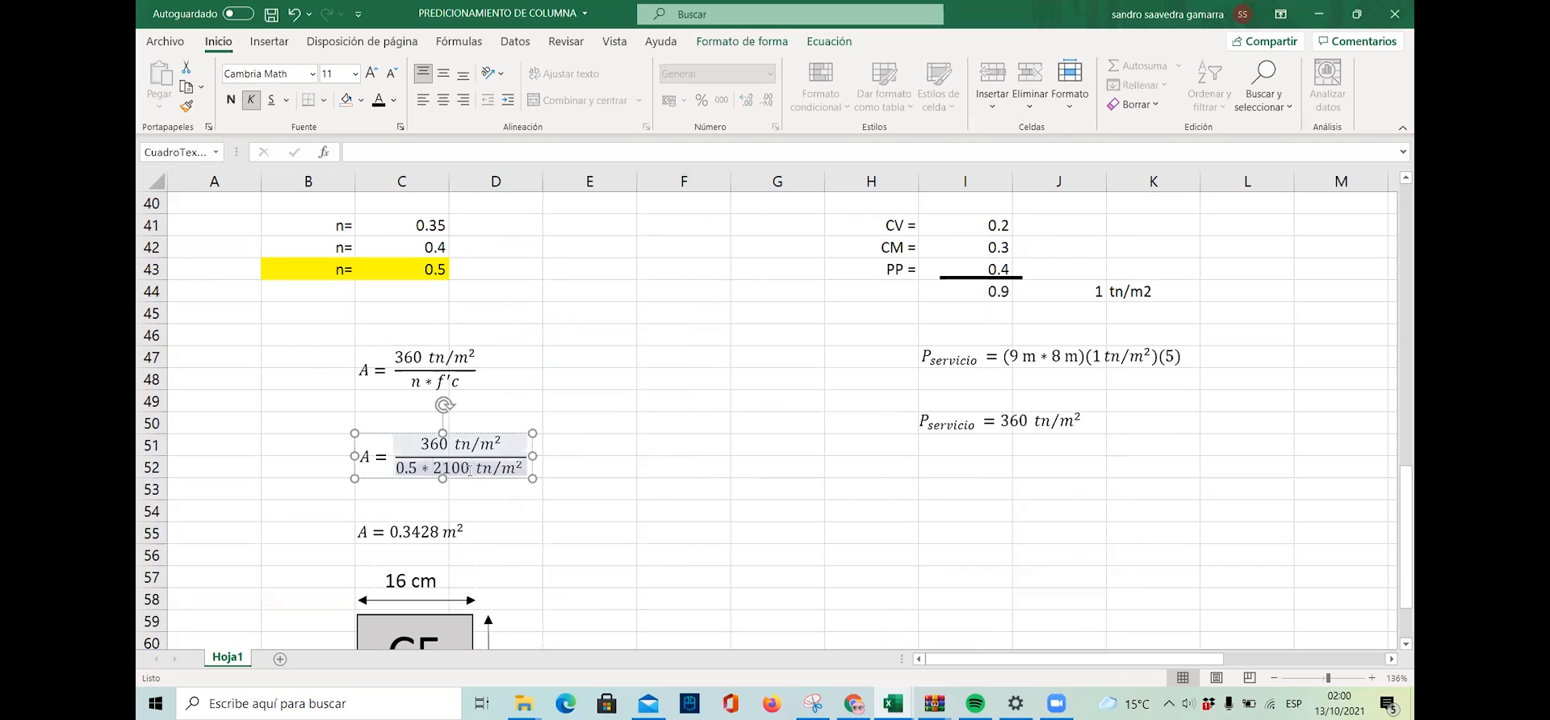
pyautogui.click(548, 493)
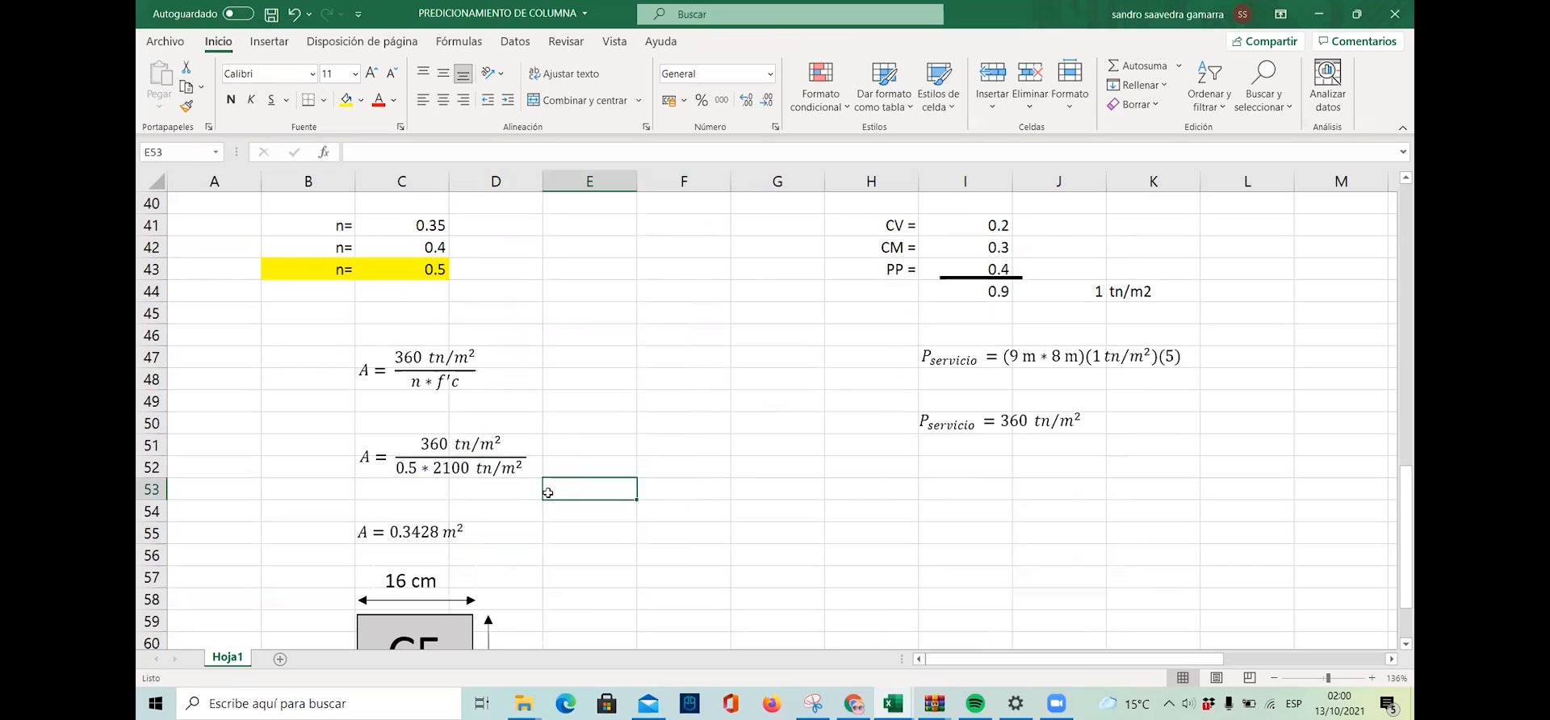
pyautogui.click(479, 443)
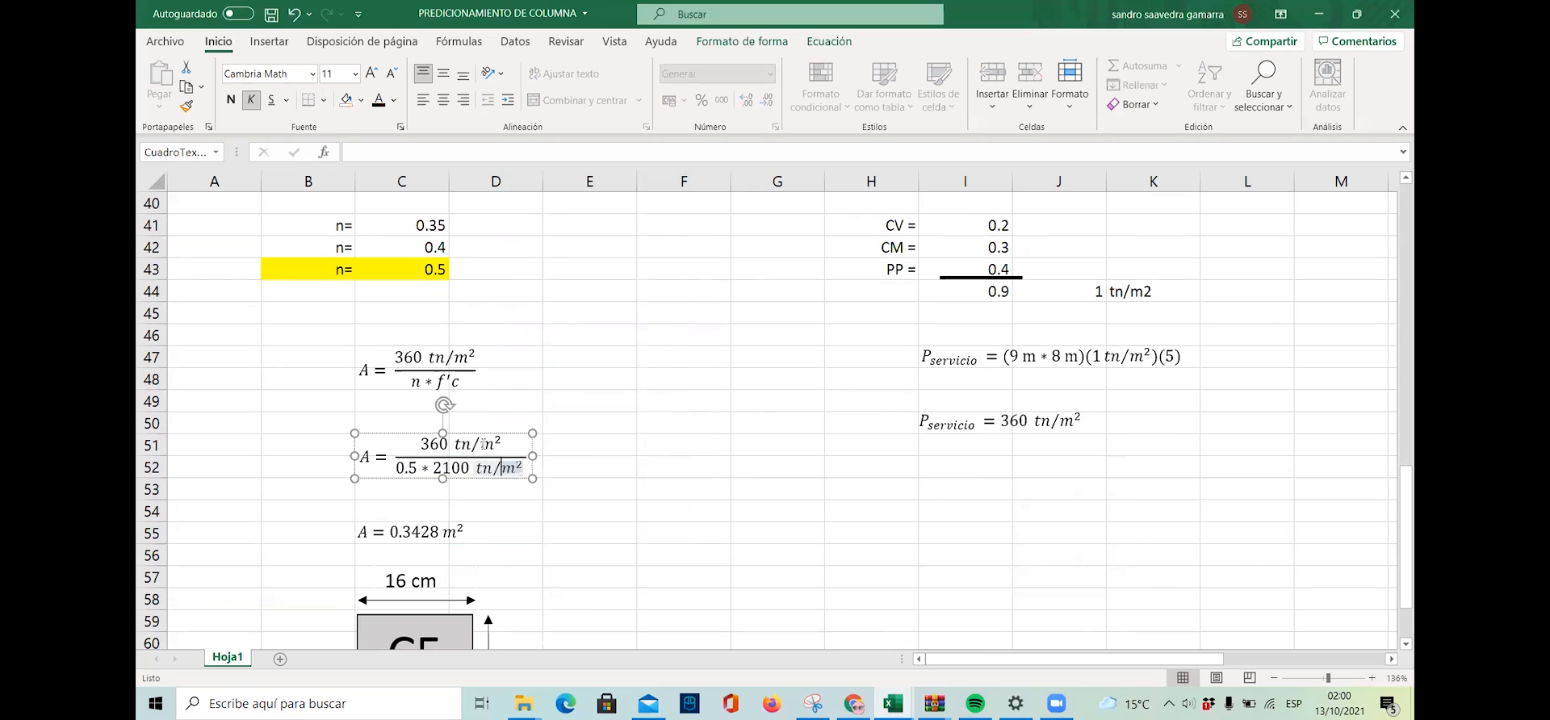
pyautogui.click(502, 510)
pyautogui.moveTo(435, 468); pyautogui.dragTo(472, 468)
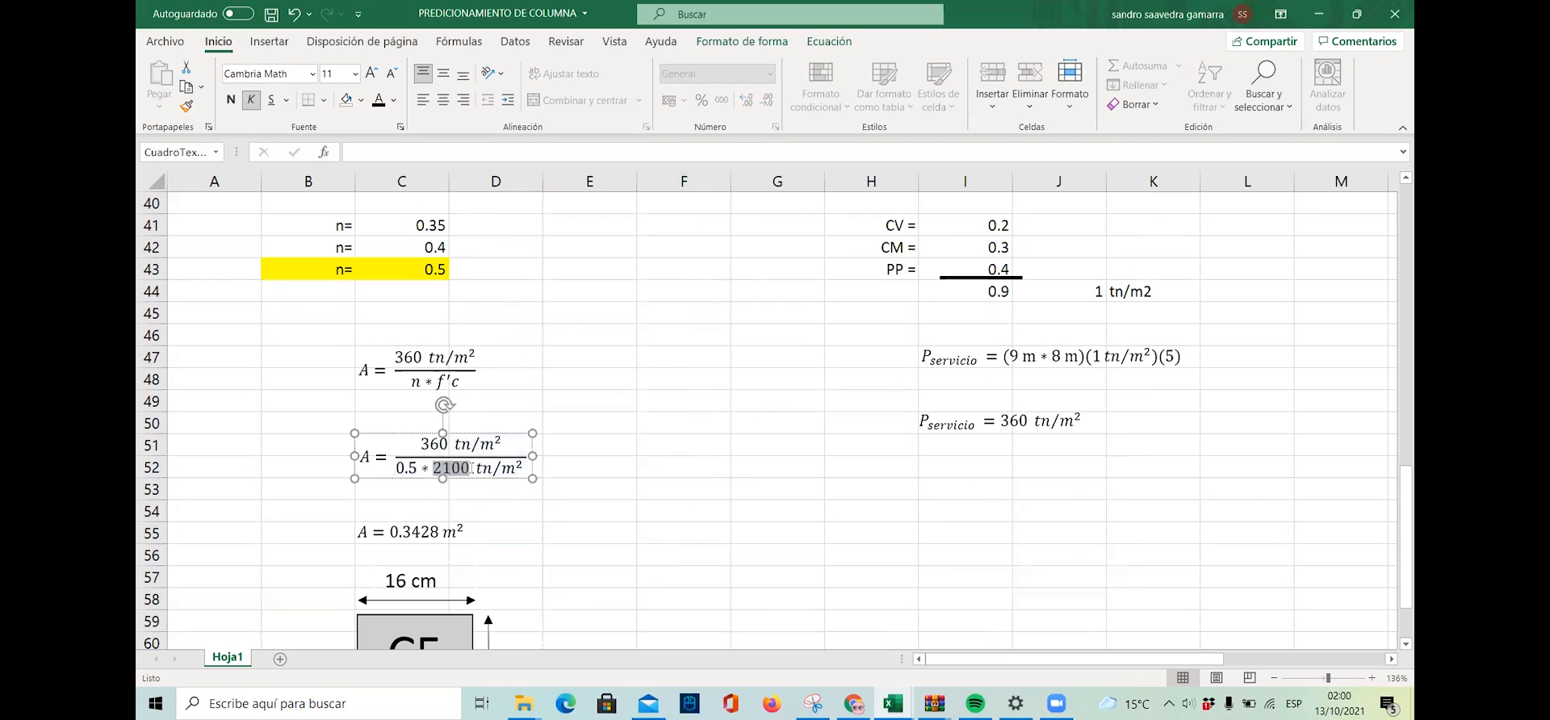
pyautogui.click(642, 335)
# Compare the tn/m² units in the numerator and denominator of the substituted area formula with the unit of the area result.
pyautogui.scroll(-1, 606, 360)
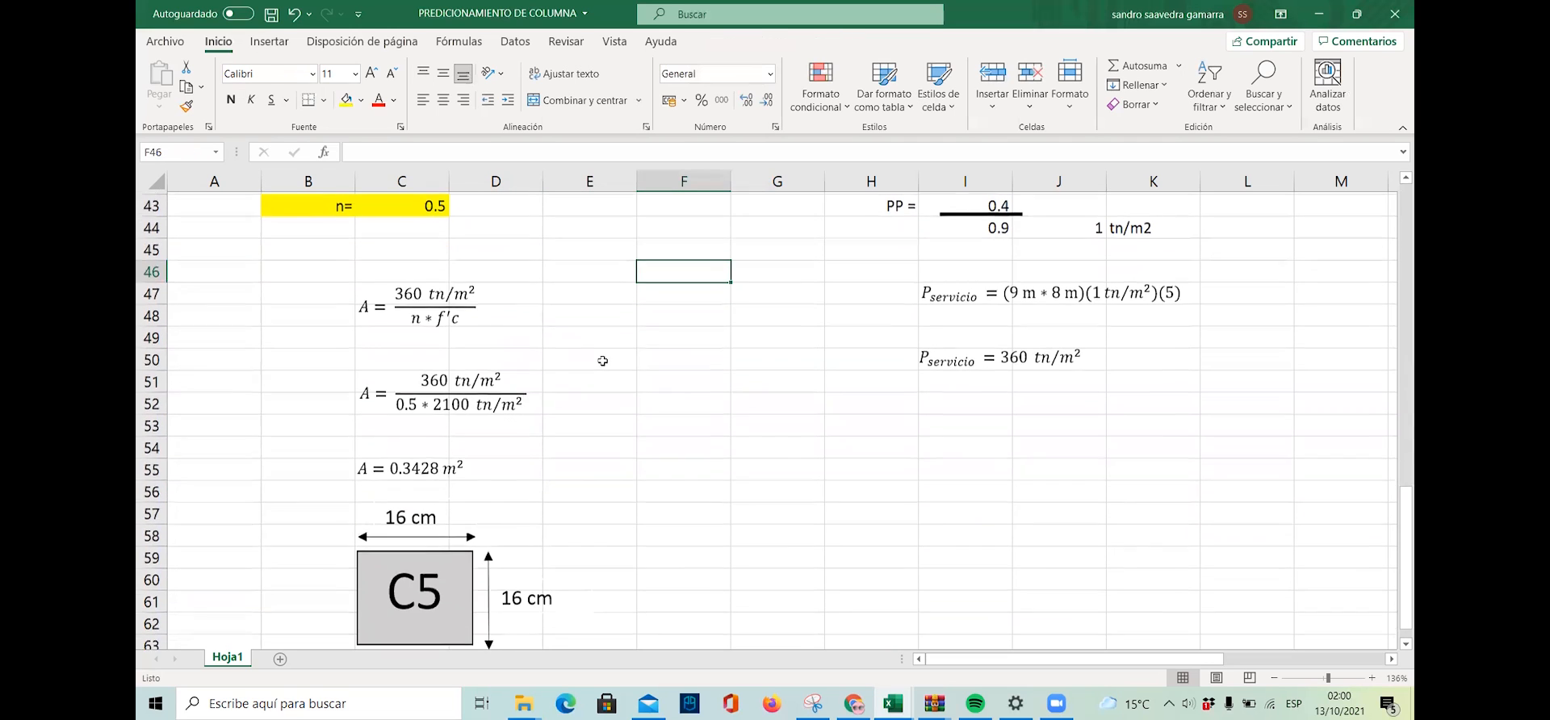
pyautogui.click(473, 379)
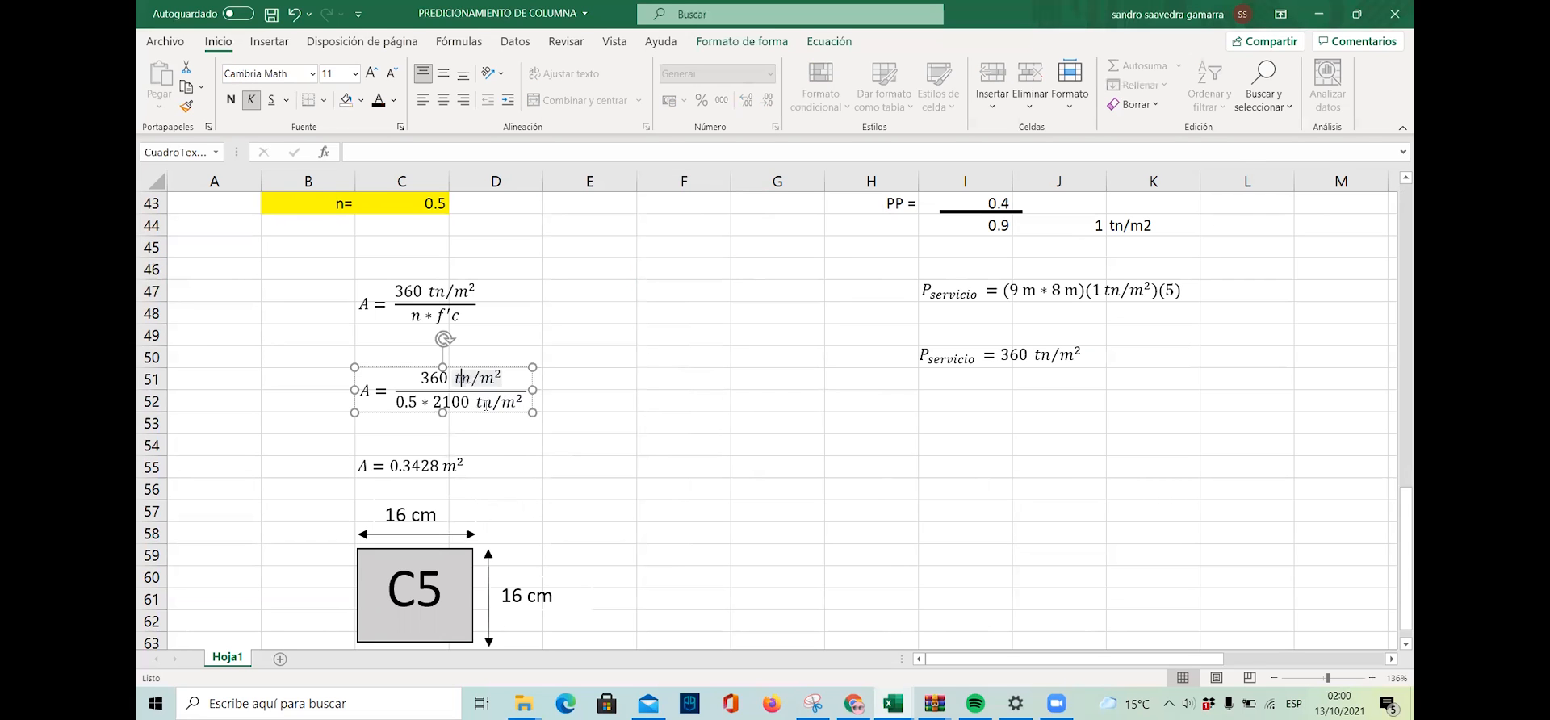
pyautogui.click(569, 400)
pyautogui.scroll(-1, 462, 408)
pyautogui.click(463, 337)
pyautogui.click(557, 425)
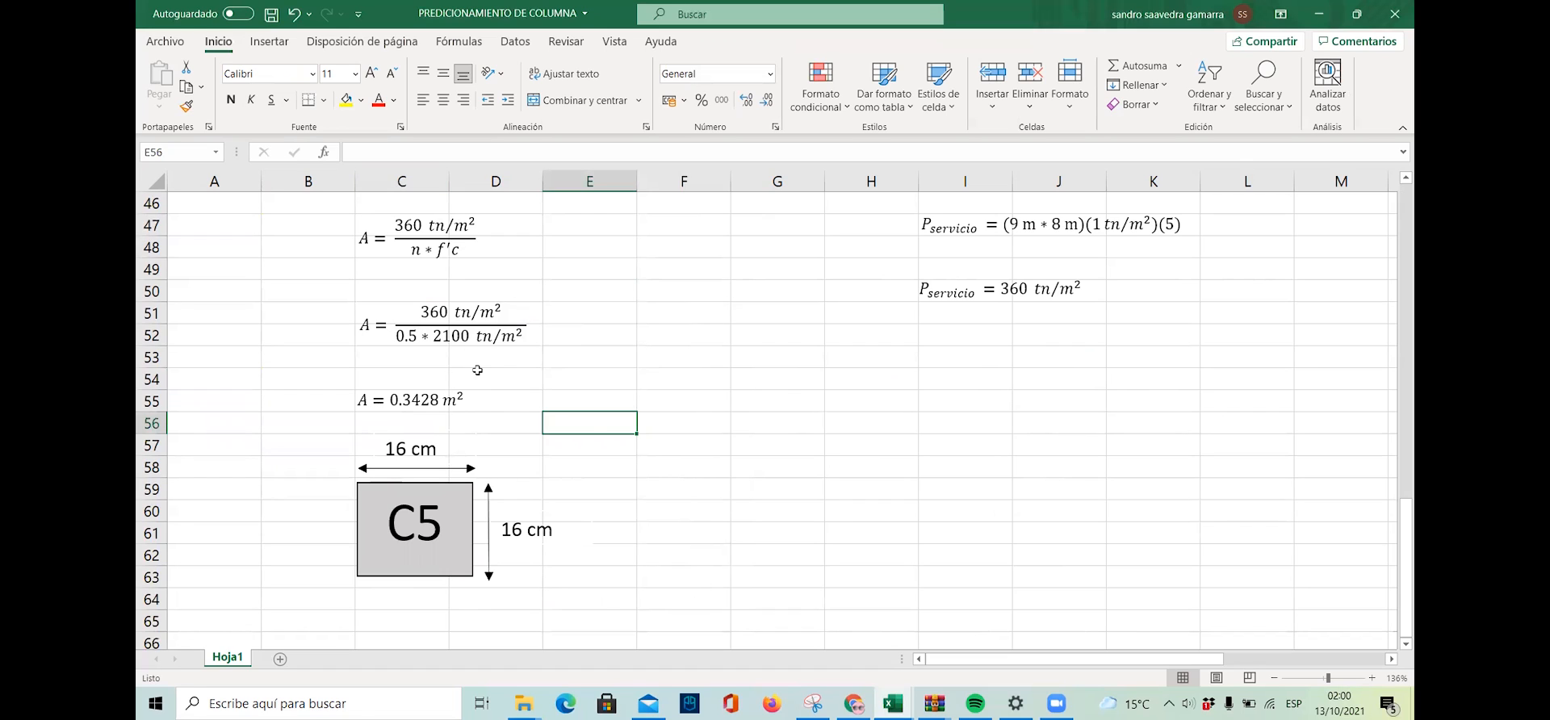
pyautogui.click(588, 354)
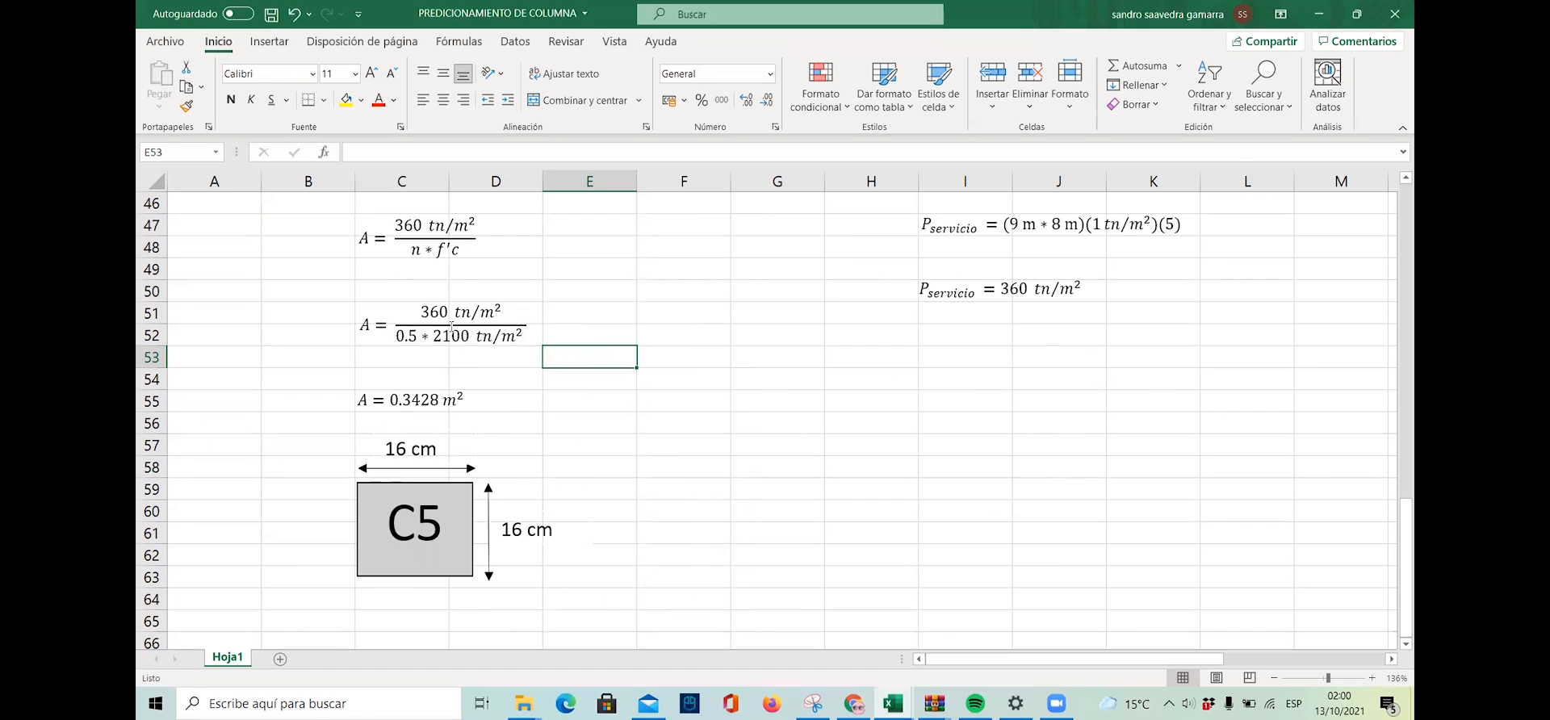
# Inspect the calculated area A beneath the substituted formula and relate it to the C5 section drawing.
pyautogui.scroll(-1, 493, 428)
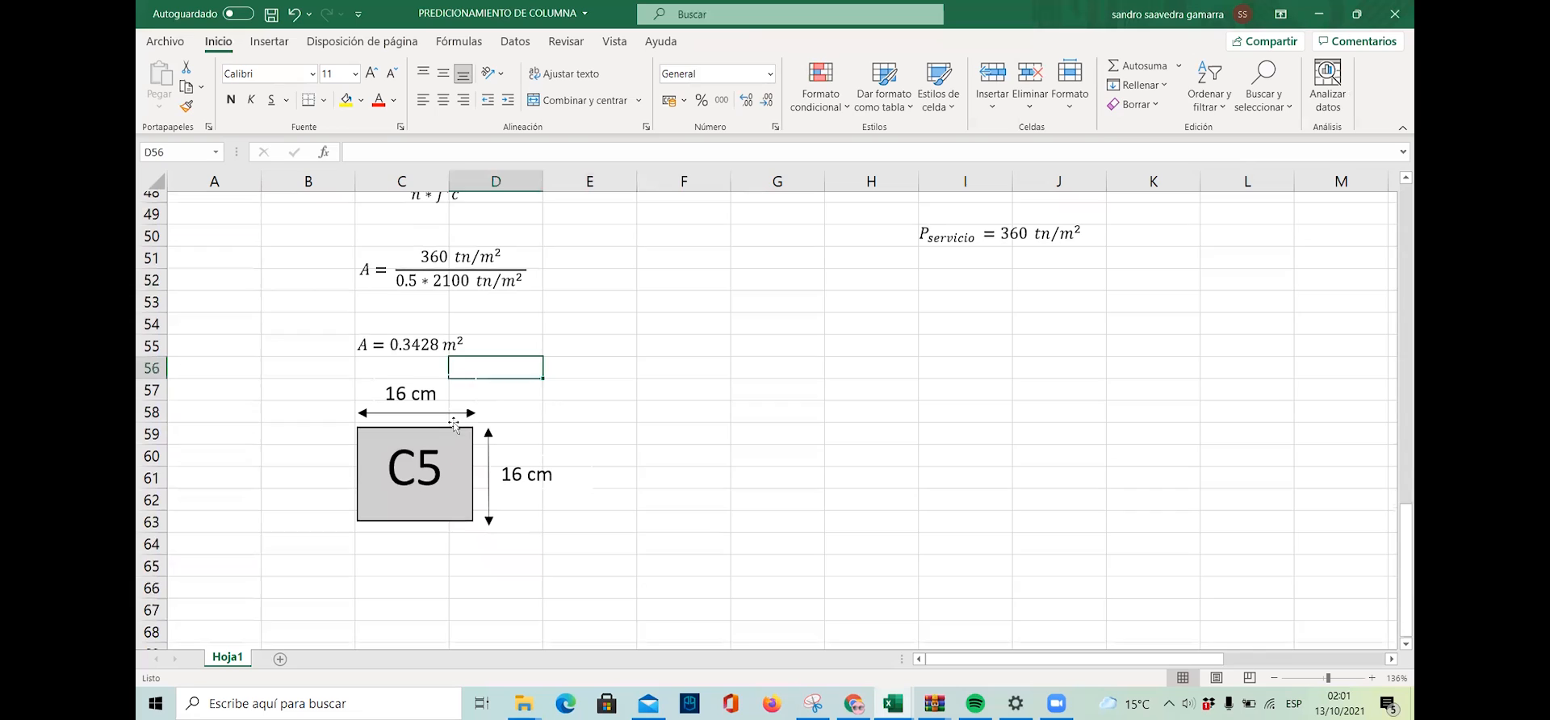
pyautogui.click(397, 333)
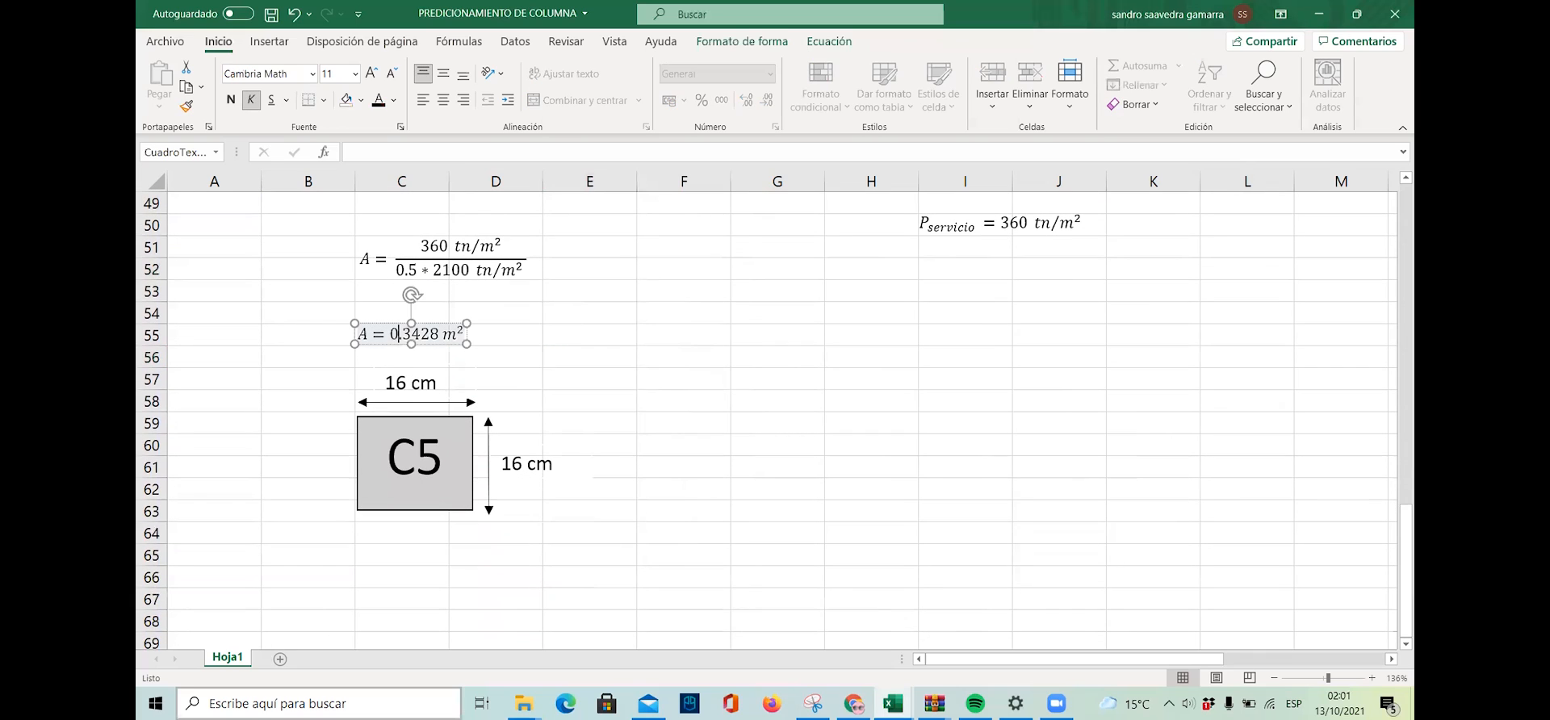
pyautogui.click(614, 348)
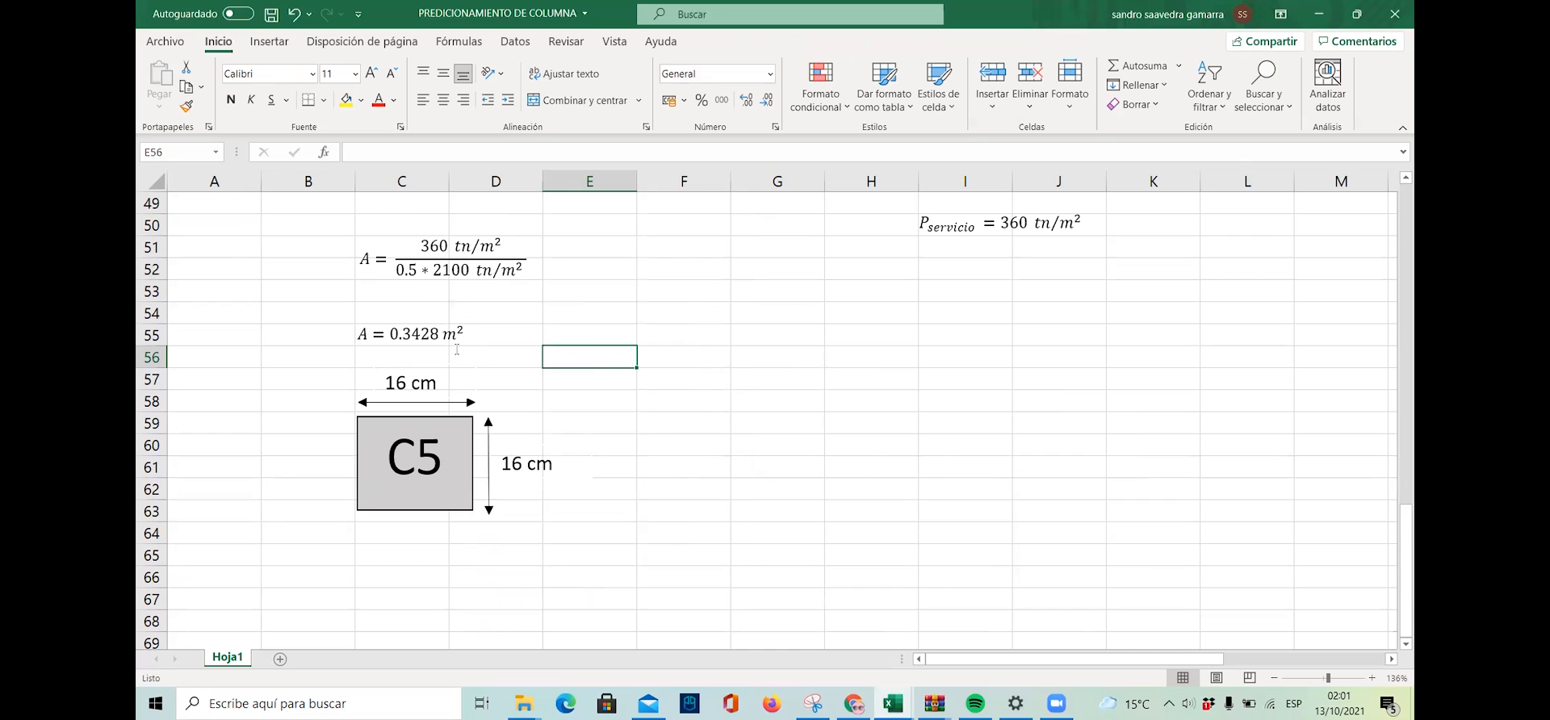
pyautogui.click(506, 335)
pyautogui.click(436, 316)
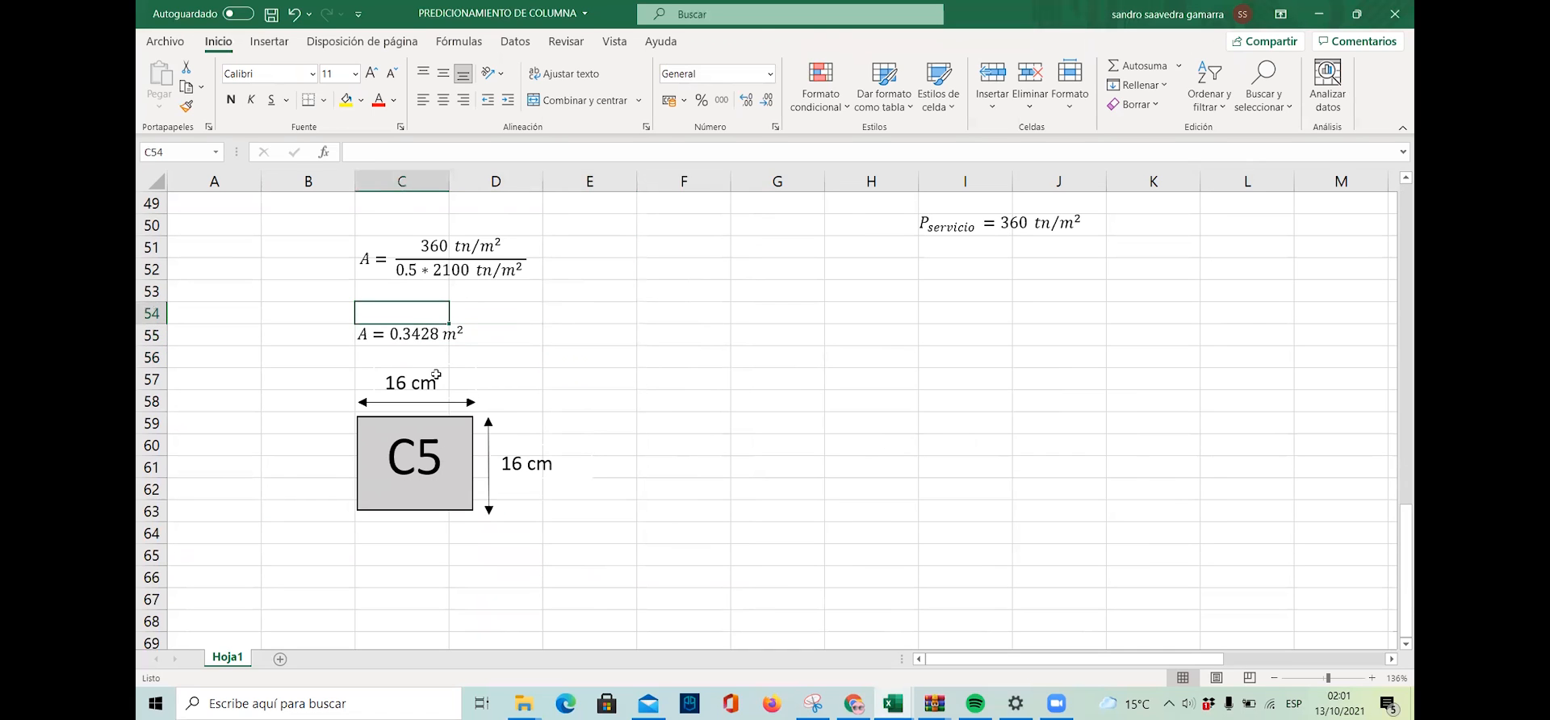
pyautogui.click(428, 335)
pyautogui.click(526, 361)
# Examine the horizontal dimension label of the C5 section drawing against the area result above it.
pyautogui.click(407, 383)
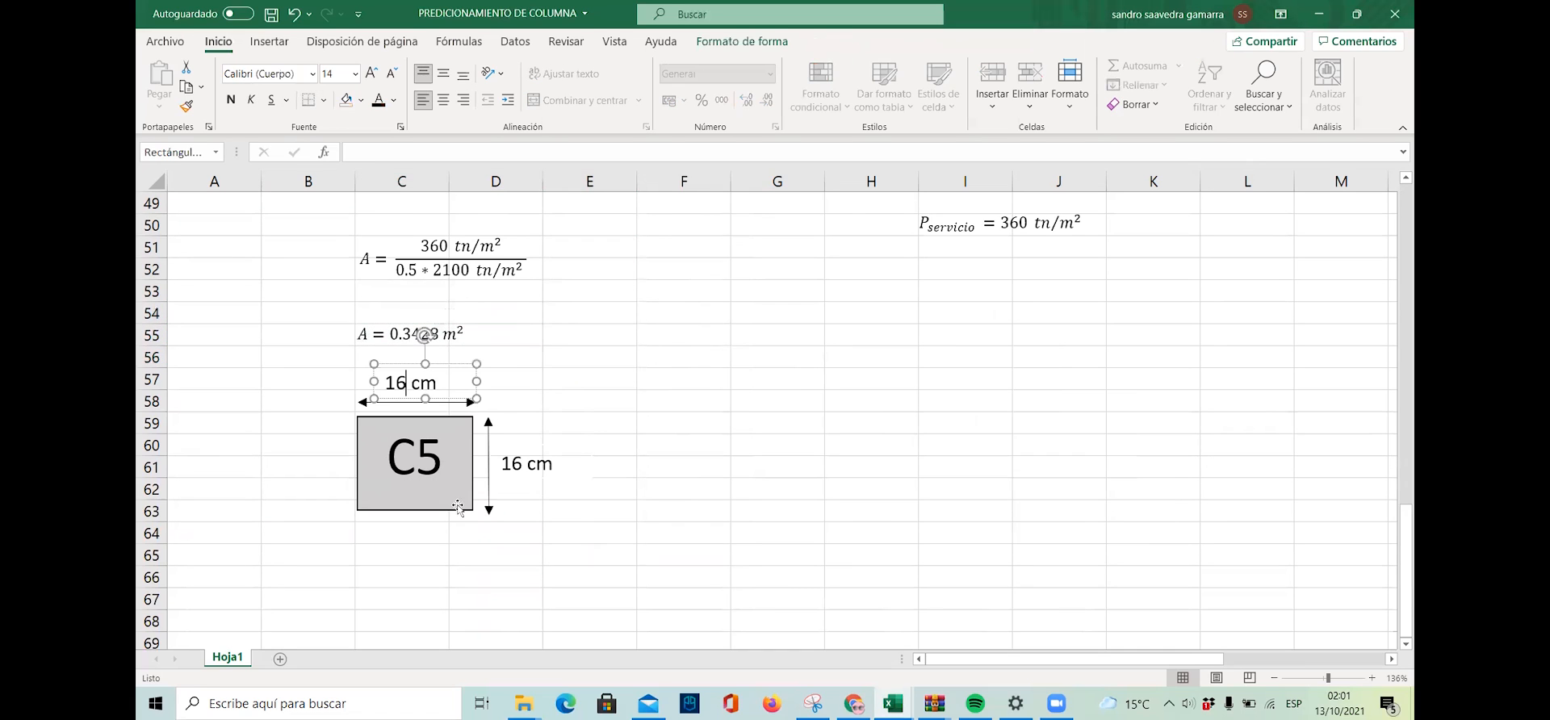
pyautogui.click(582, 507)
pyautogui.click(416, 385)
pyautogui.click(638, 418)
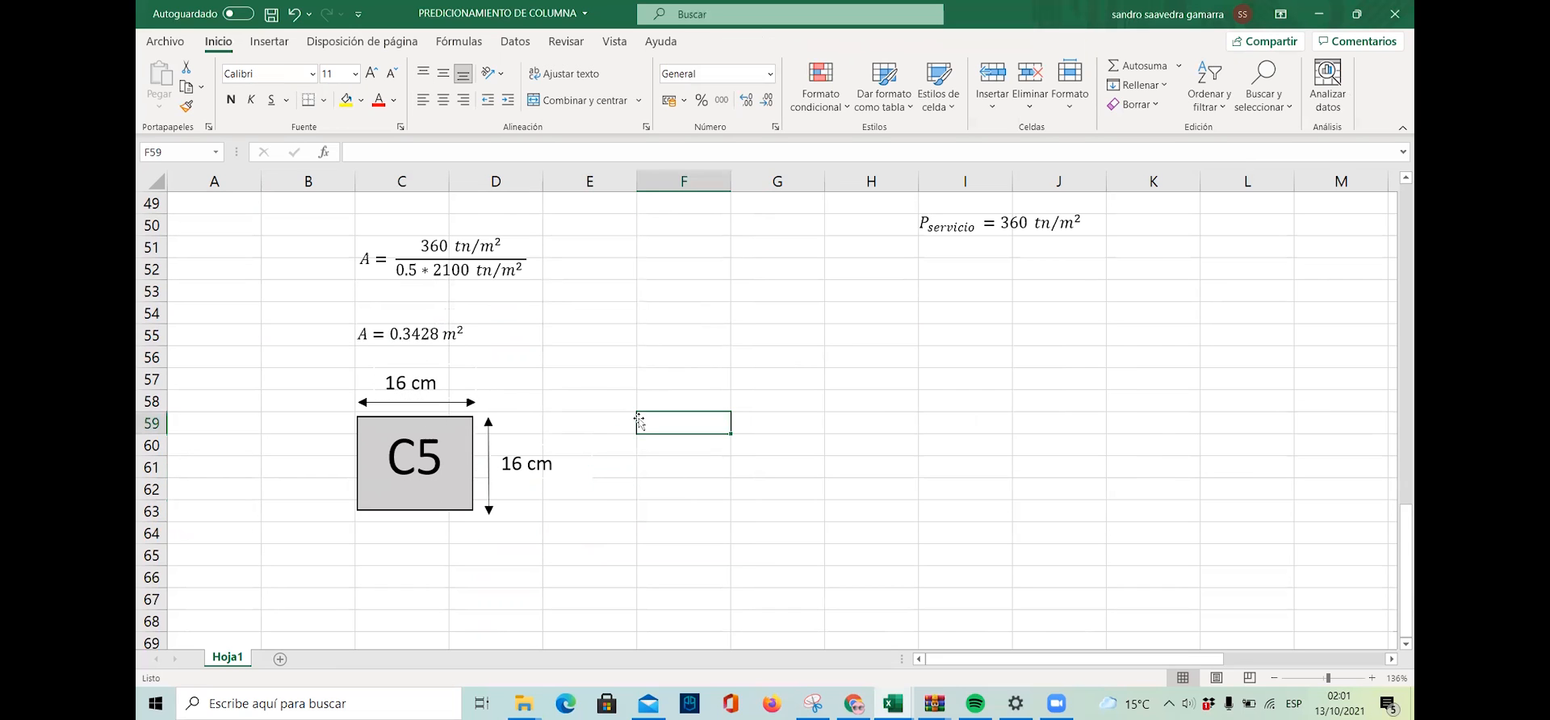
pyautogui.scroll(-1, 664, 464)
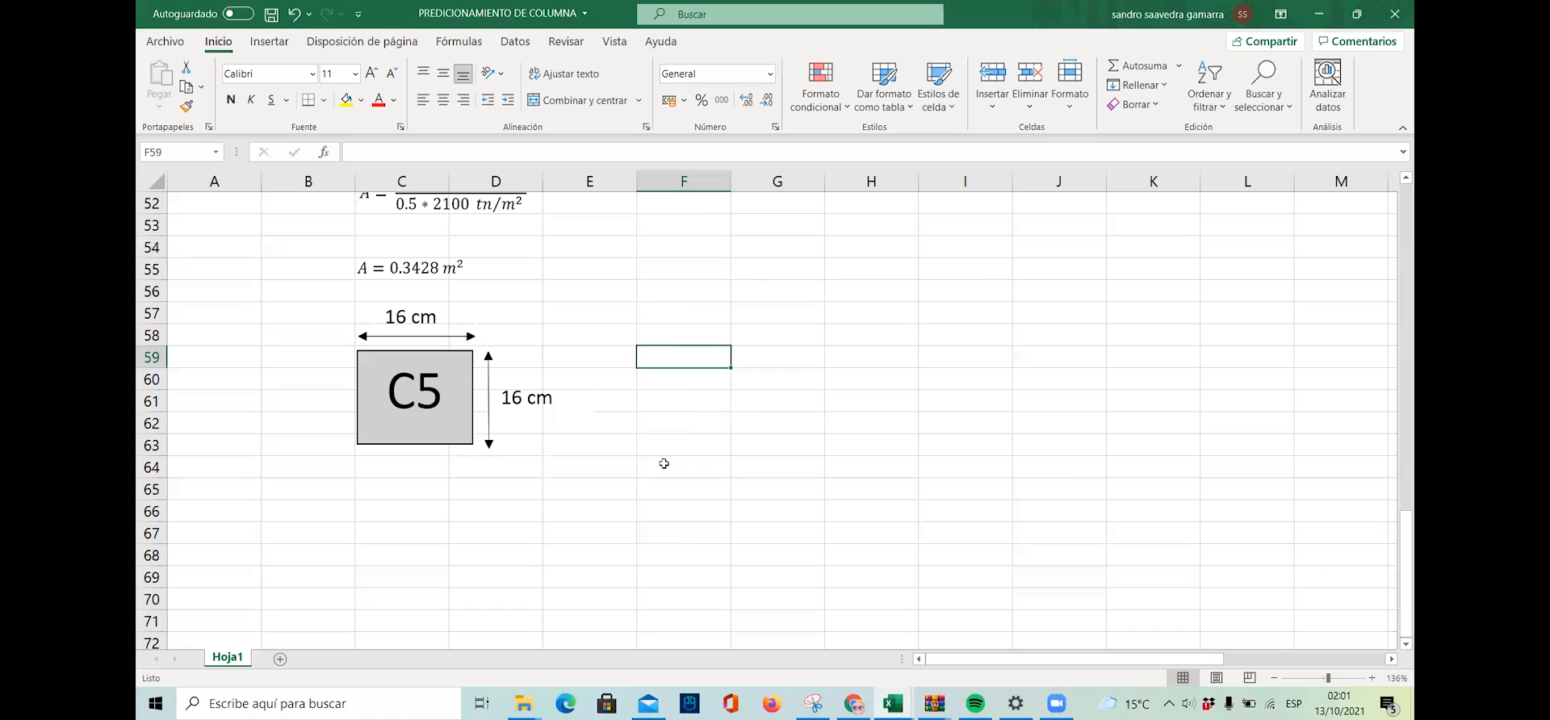
pyautogui.scroll(3, 664, 464)
pyautogui.scroll(-4, 657, 460)
pyautogui.scroll(2, 658, 460)
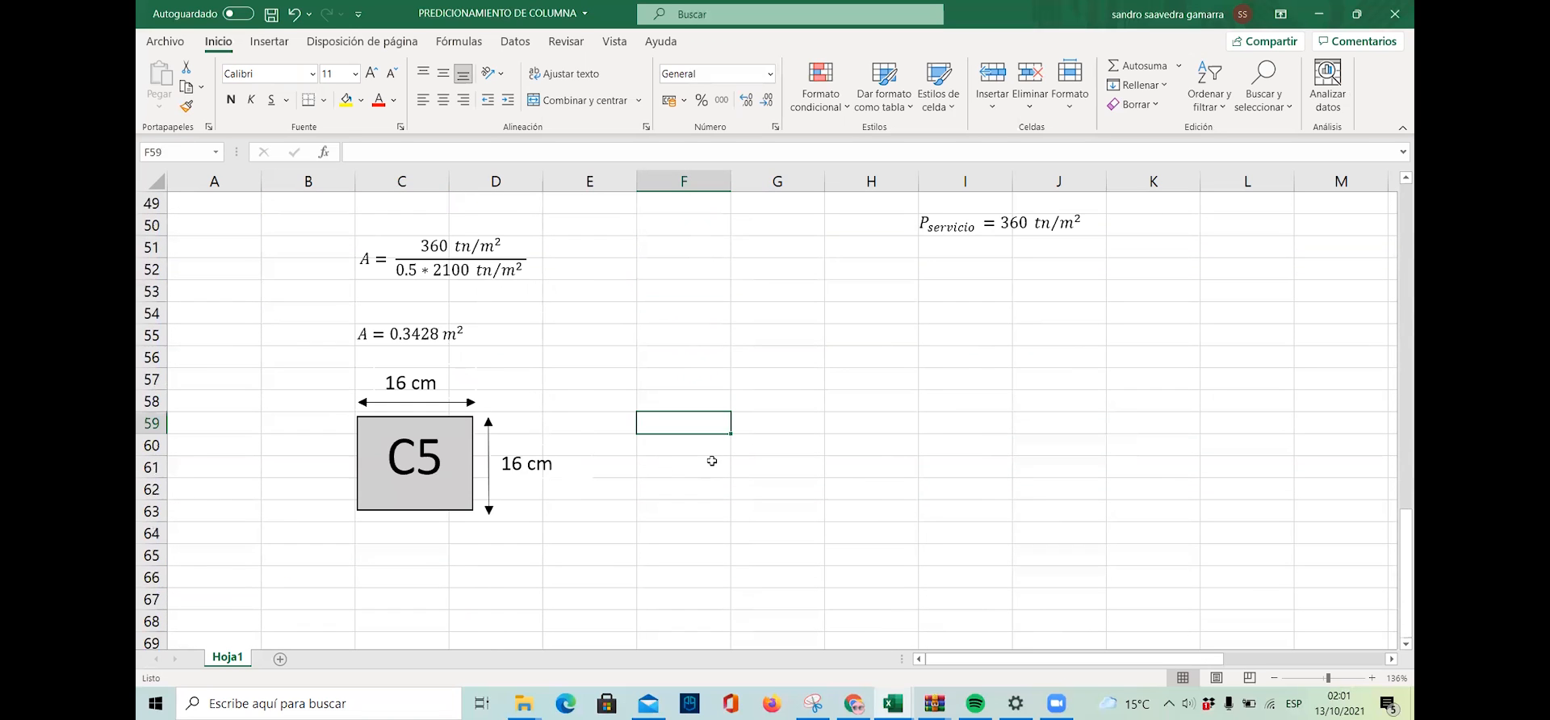
pyautogui.click(598, 385)
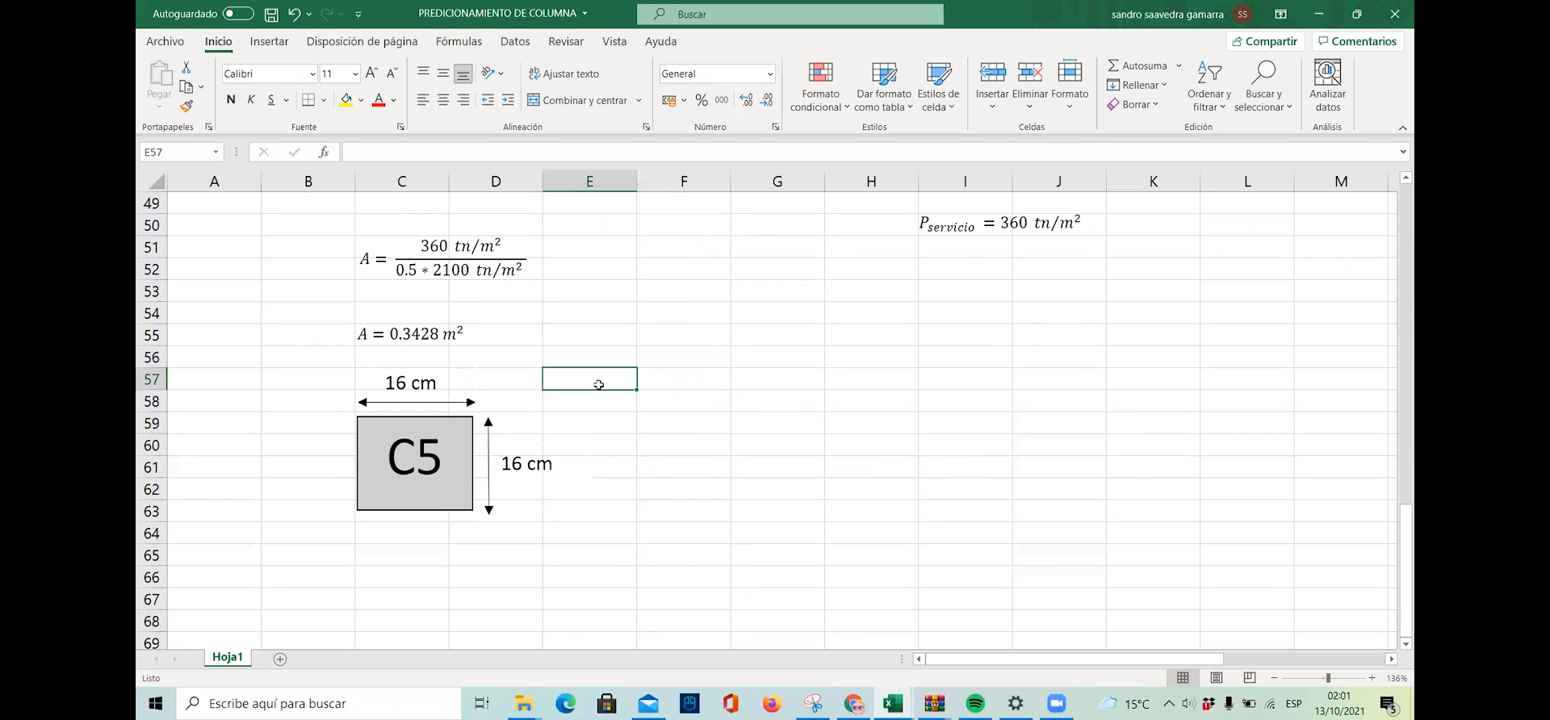
# Compare the width and height labels of the C5 section drawing to read the pre-sized column's two sides.
pyautogui.scroll(1, 612, 439)
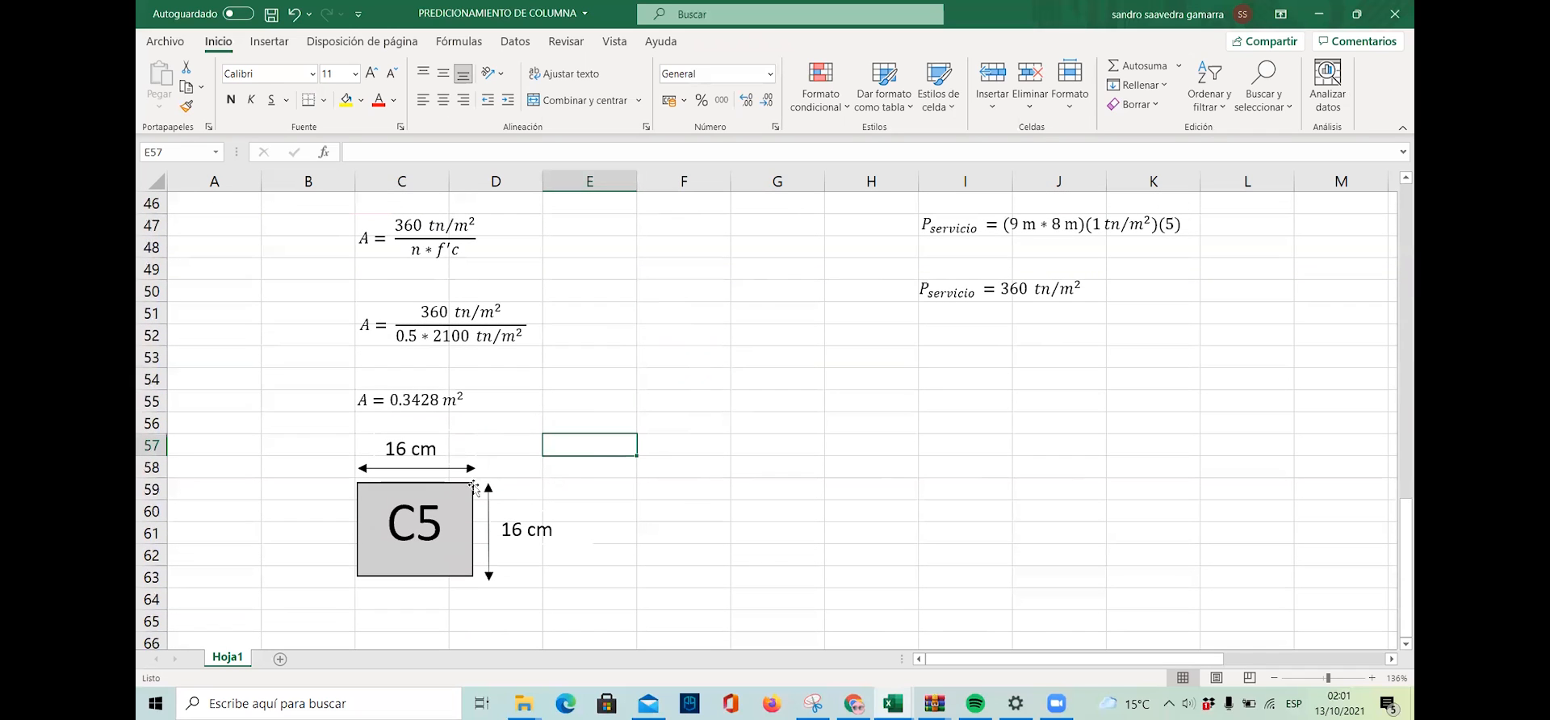
pyautogui.click(449, 463)
pyautogui.click(533, 524)
pyautogui.click(597, 467)
pyautogui.scroll(-1, 598, 436)
pyautogui.click(701, 400)
pyautogui.click(456, 376)
pyautogui.click(437, 383)
pyautogui.click(521, 464)
# Review the area calculation from the n factors through the substituted formula down to the C5 section drawing.
pyautogui.scroll(9, 541, 485)
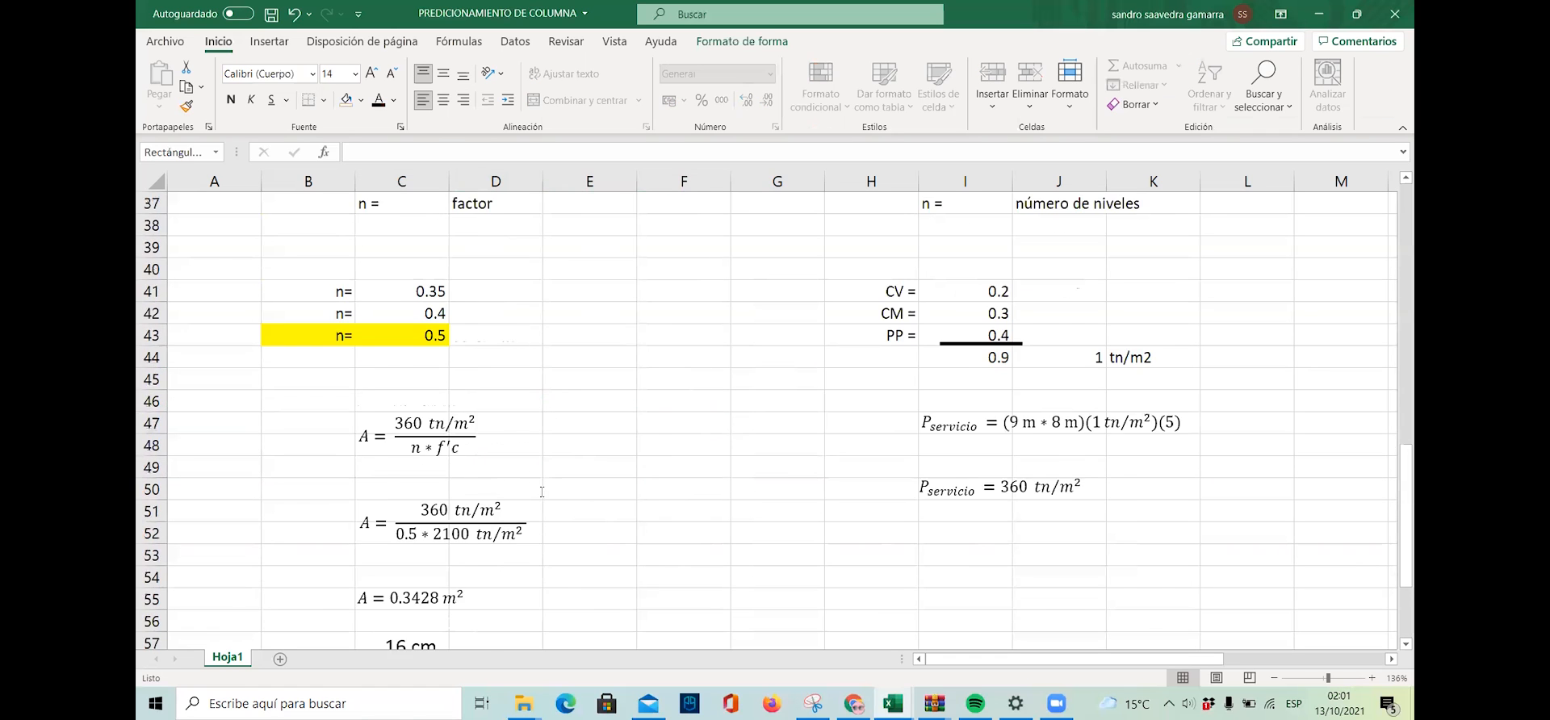
pyautogui.scroll(-7, 536, 457)
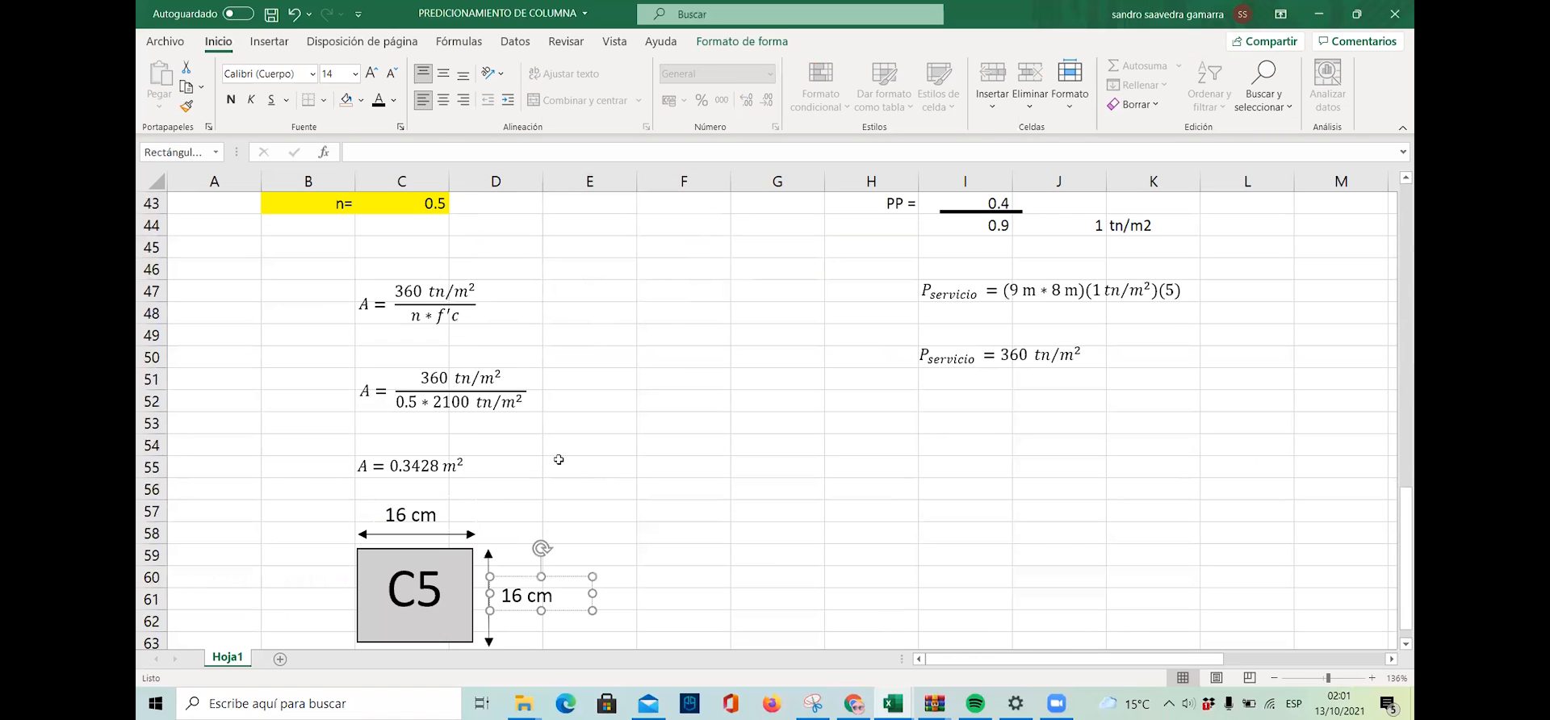
pyautogui.scroll(-2, 630, 448)
pyautogui.click(696, 444)
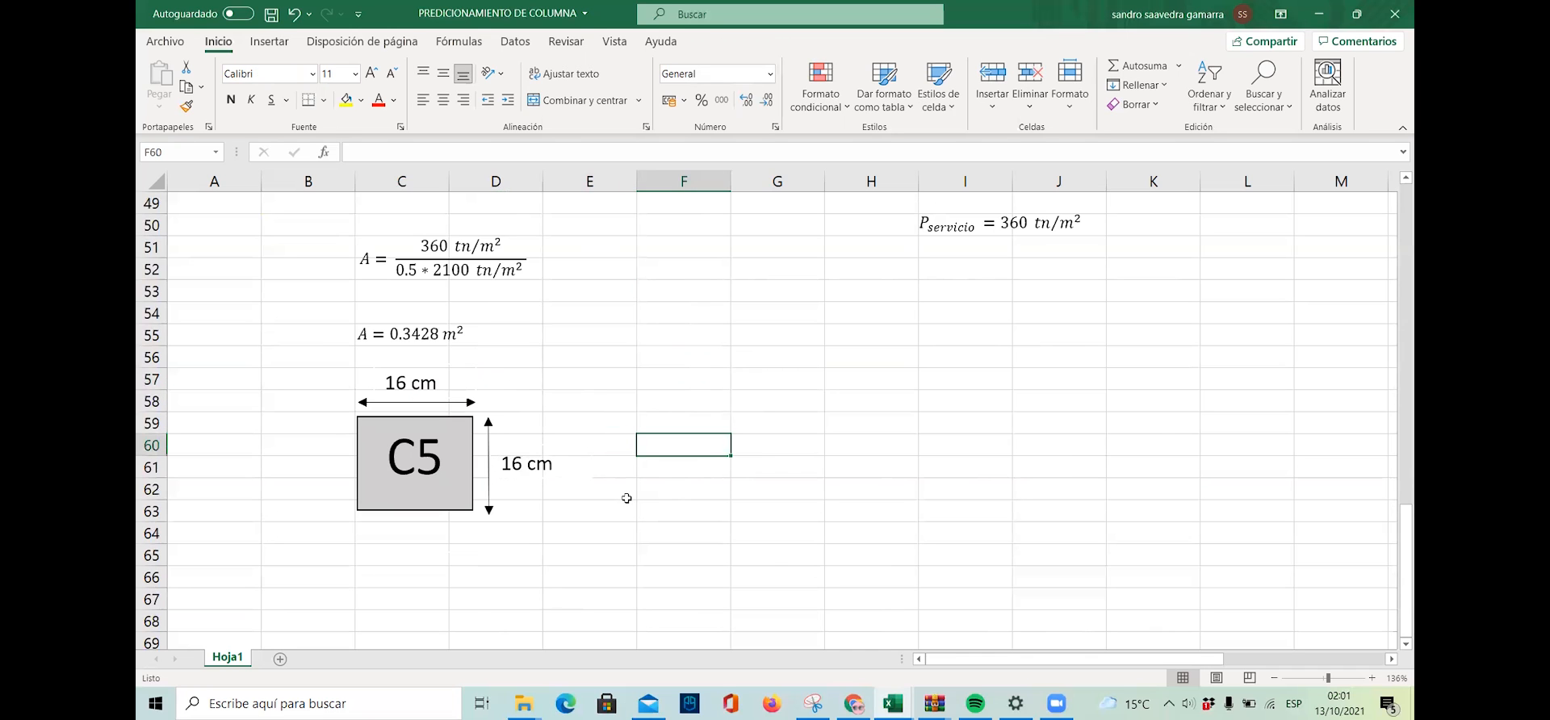
pyautogui.click(517, 505)
pyautogui.scroll(2, 564, 537)
pyautogui.scroll(-2, 572, 547)
pyautogui.scroll(4, 569, 547)
pyautogui.scroll(-3, 485, 517)
# Review the plan and elevation views together with the column 5 analysis formulas and calculations.
pyautogui.scroll(15, 608, 524)
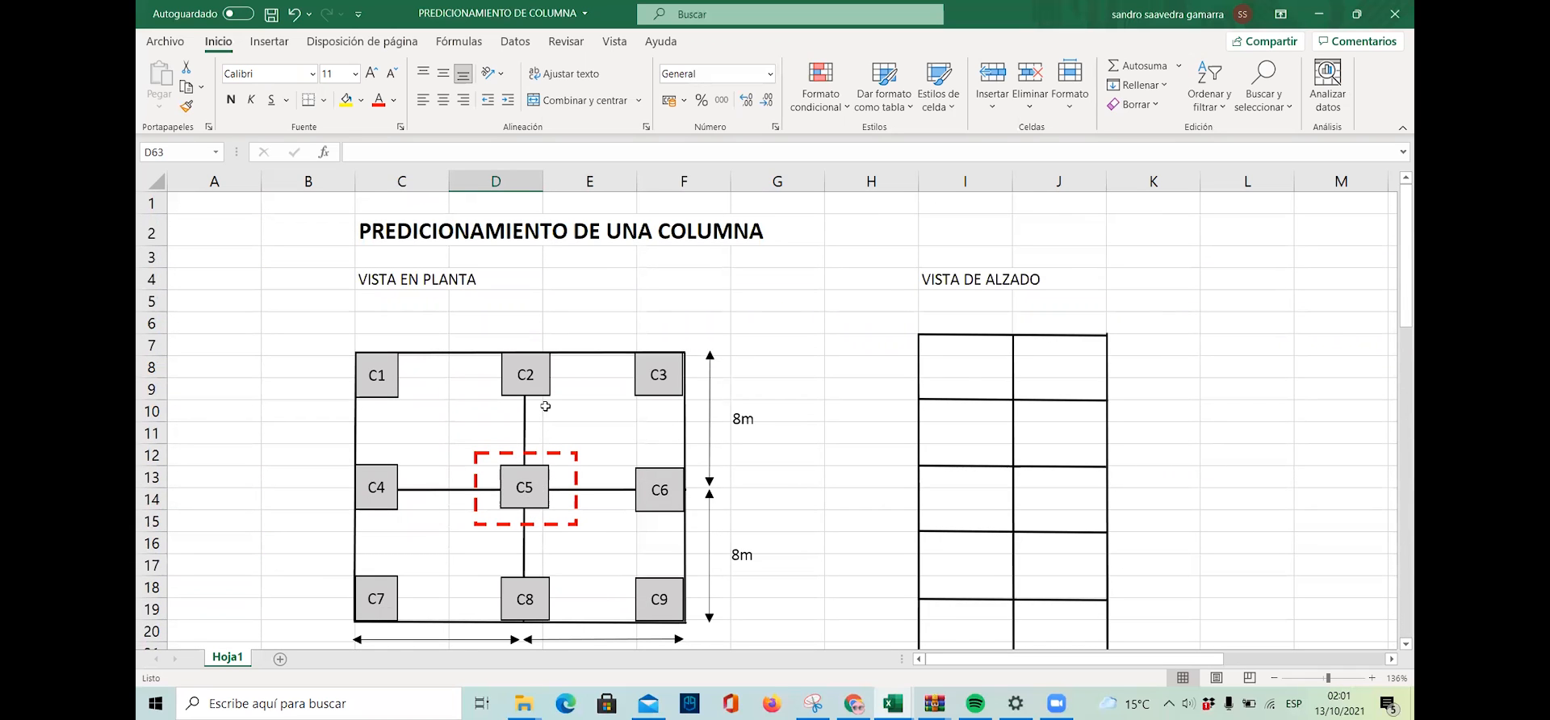
pyautogui.scroll(-7, 545, 406)
pyautogui.scroll(7, 646, 436)
pyautogui.scroll(-5, 698, 435)
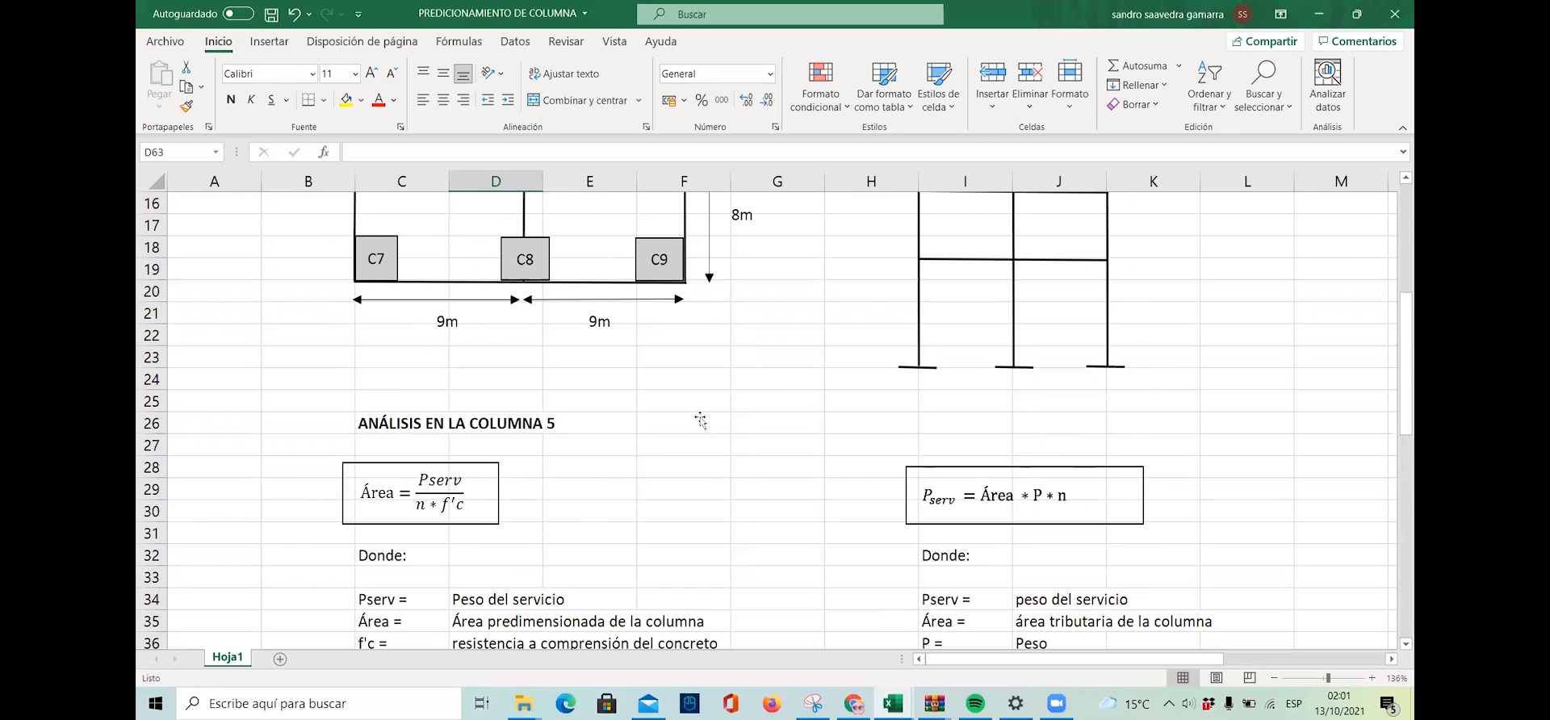
pyautogui.scroll(5, 701, 419)
pyautogui.scroll(-12, 710, 468)
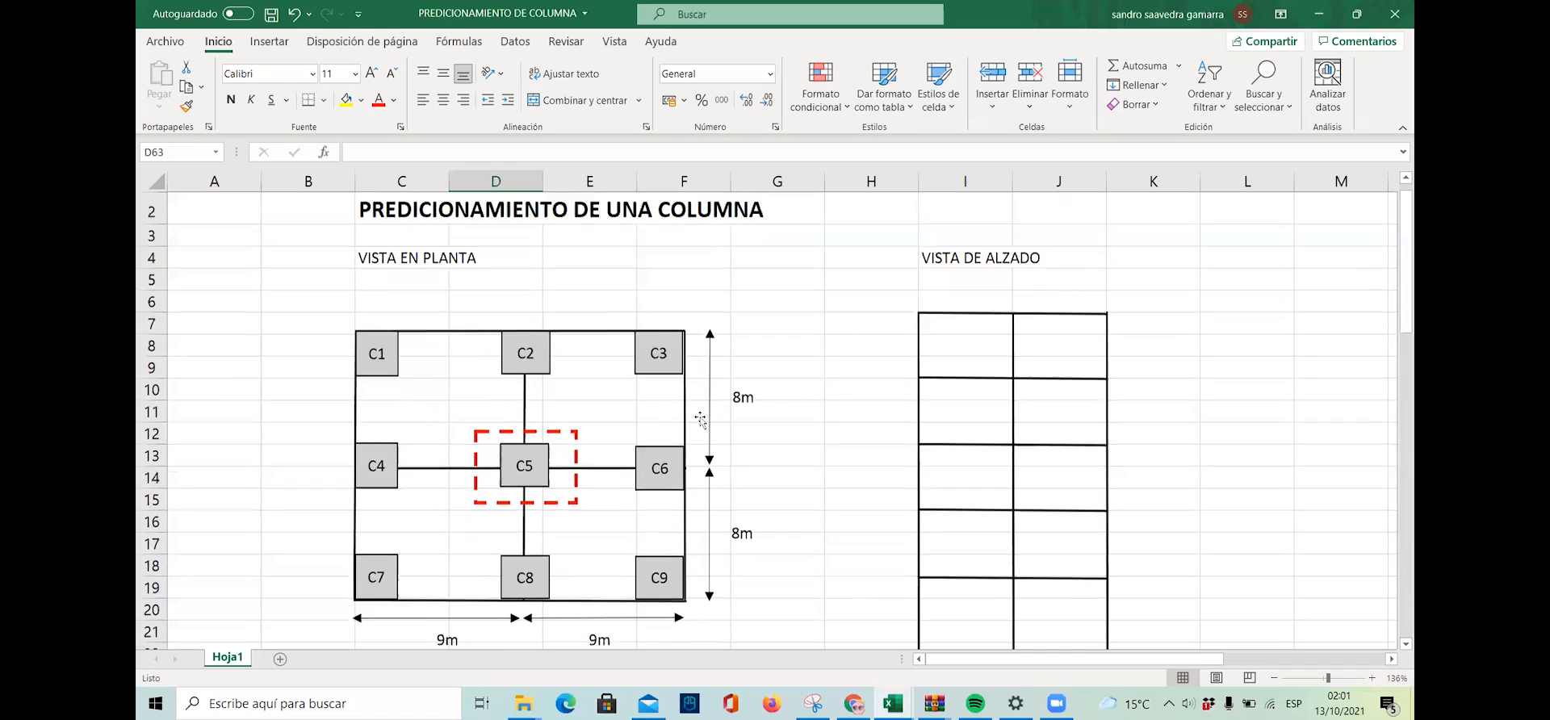
pyautogui.scroll(-6, 718, 510)
pyautogui.scroll(18, 723, 468)
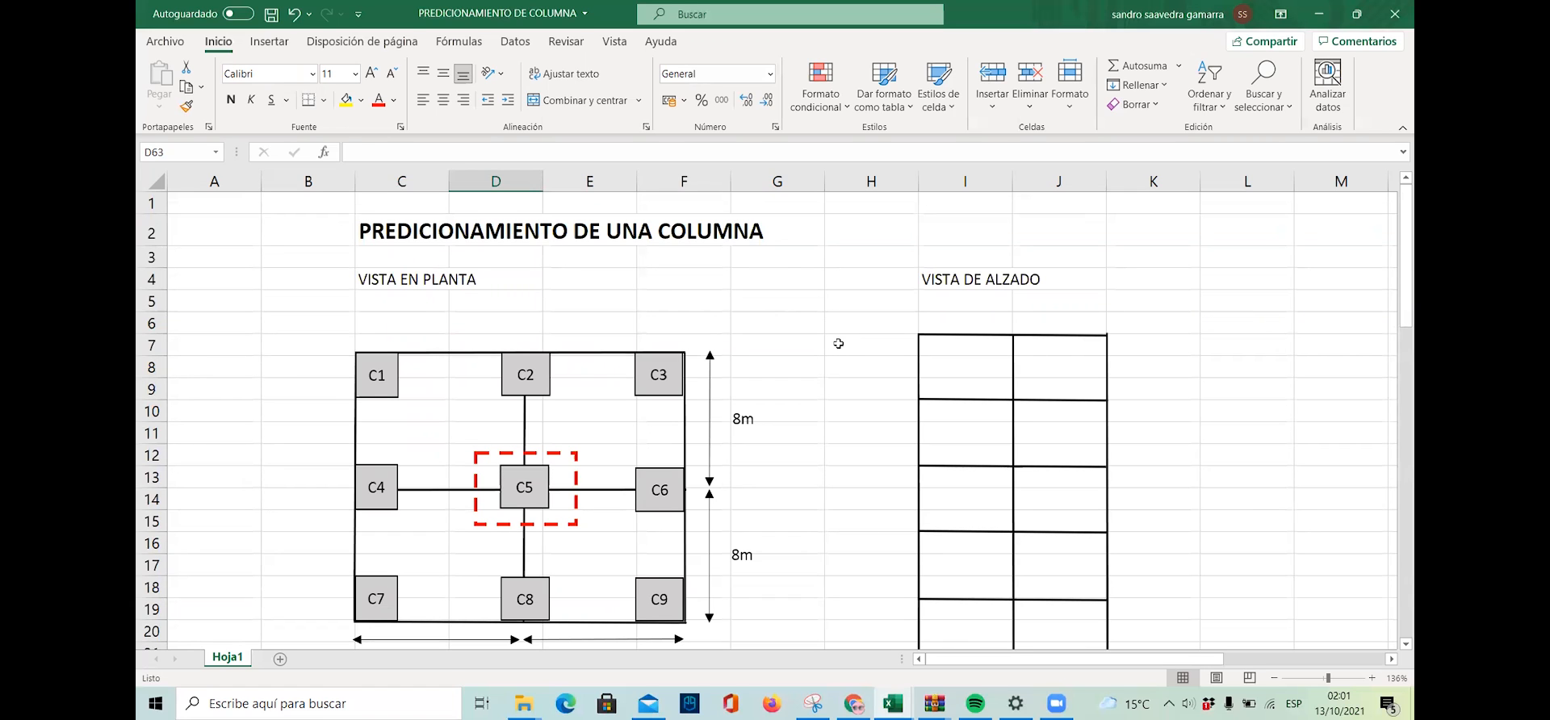
# Recap the whole pre-sizing sheet down to the final C5 section, finishing back at the title and plan view.
pyautogui.scroll(-3, 837, 342)
pyautogui.scroll(2, 692, 342)
pyautogui.scroll(-6, 692, 343)
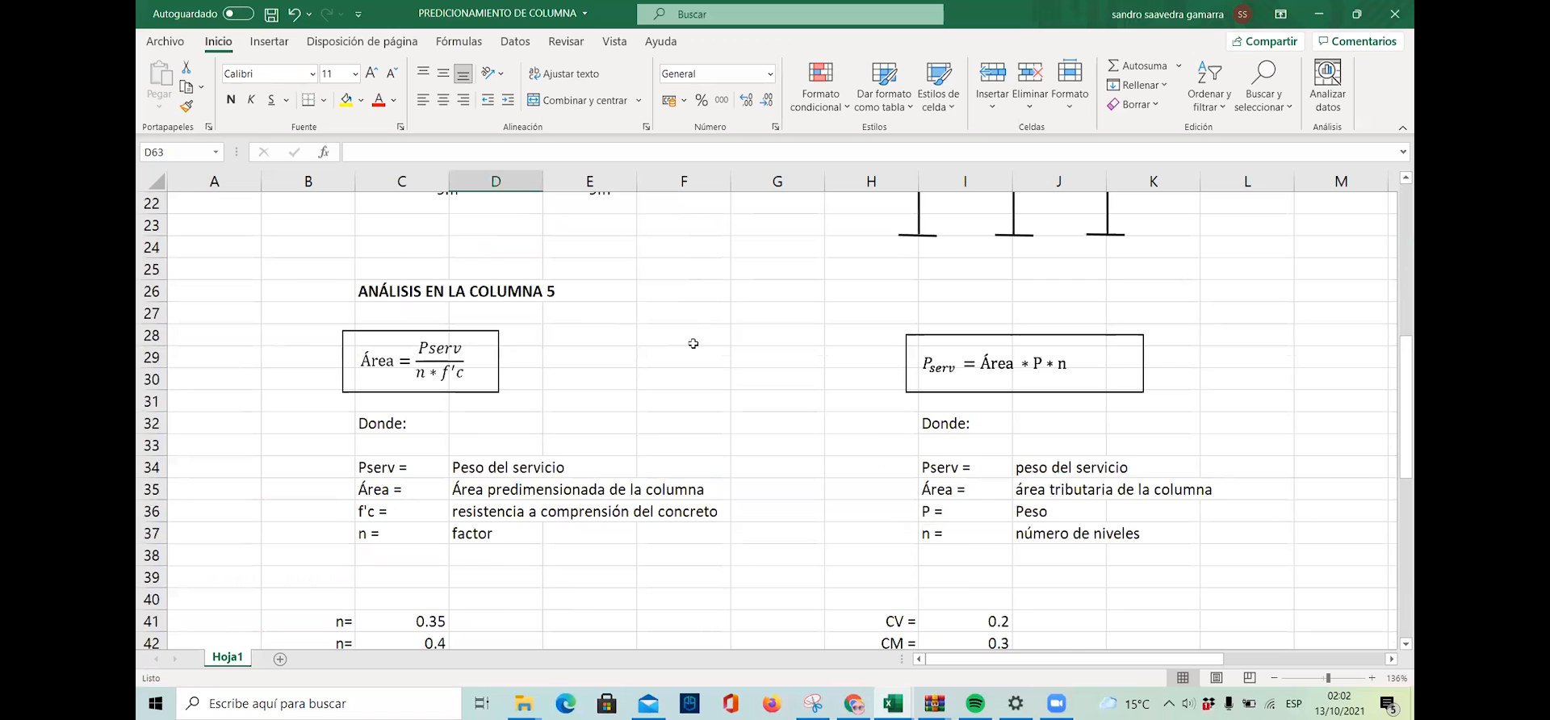
pyautogui.scroll(-10, 693, 343)
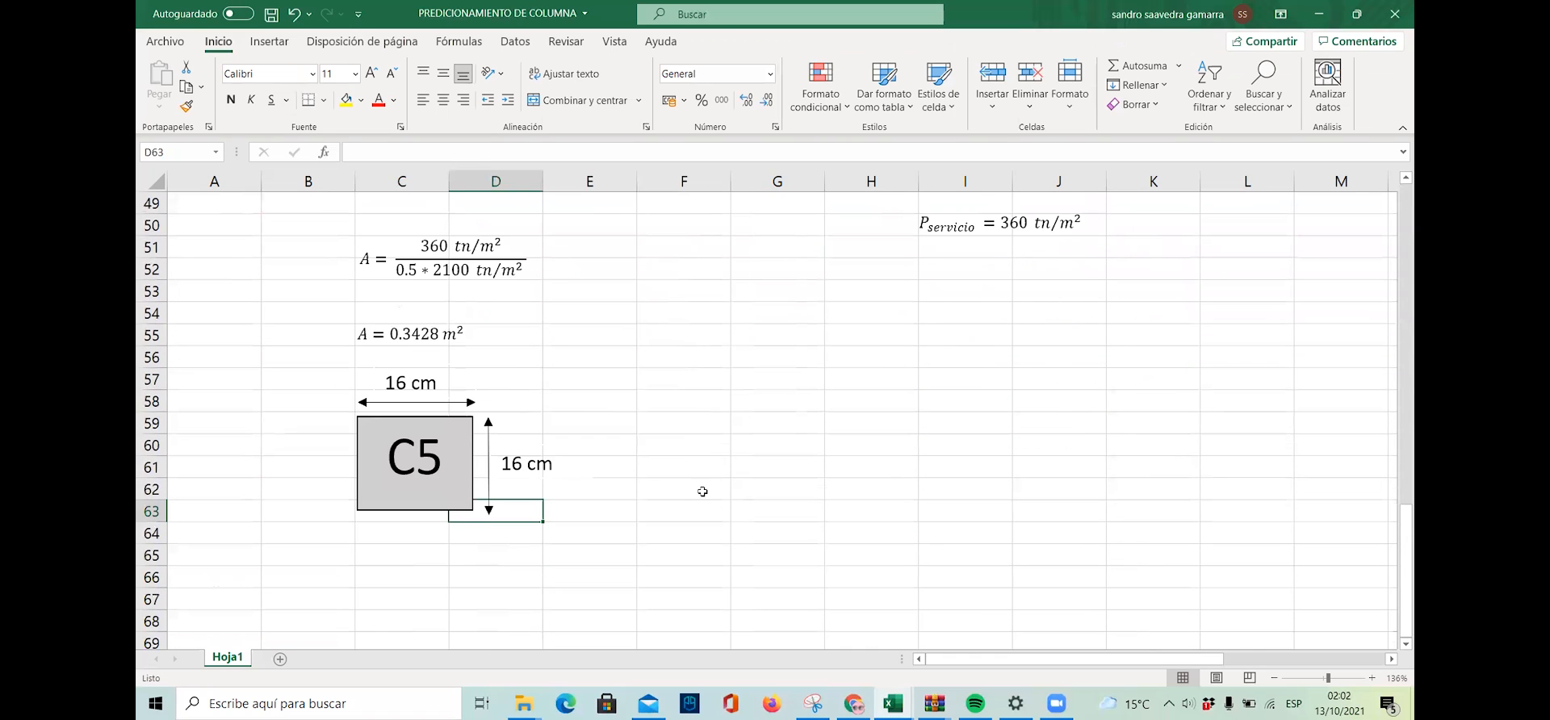
pyautogui.scroll(12, 703, 490)
pyautogui.scroll(5, 670, 475)
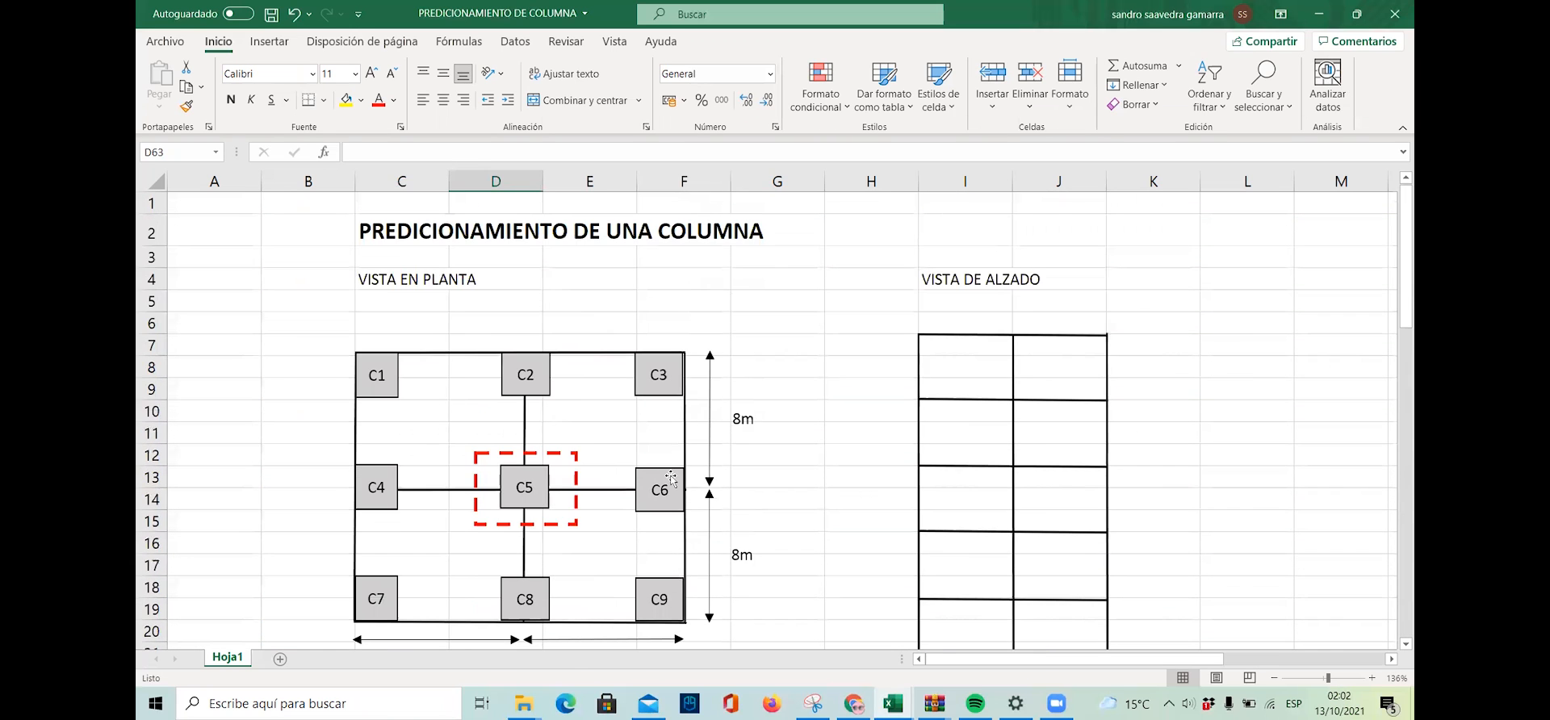
pyautogui.scroll(-7, 682, 444)
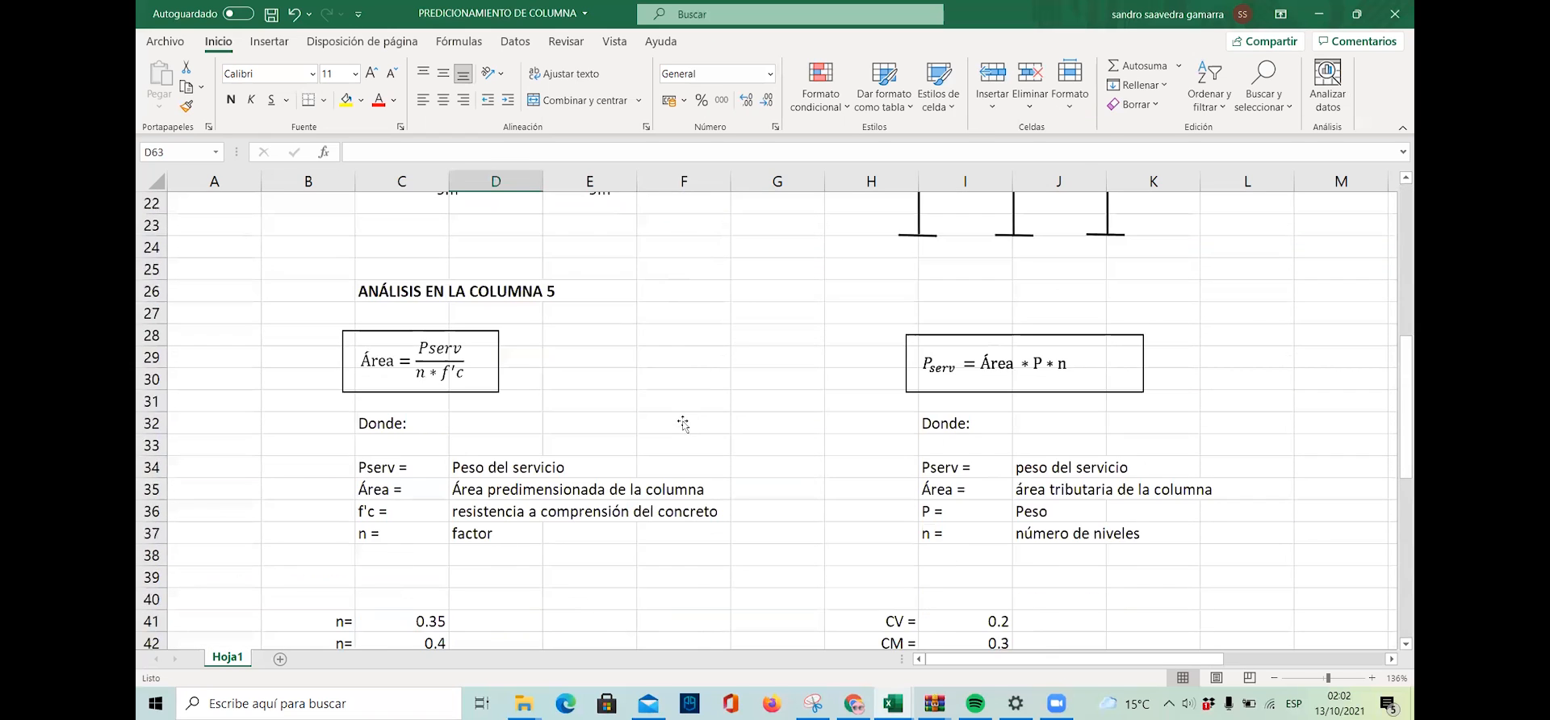
pyautogui.scroll(4, 682, 425)
pyautogui.scroll(3, 682, 425)
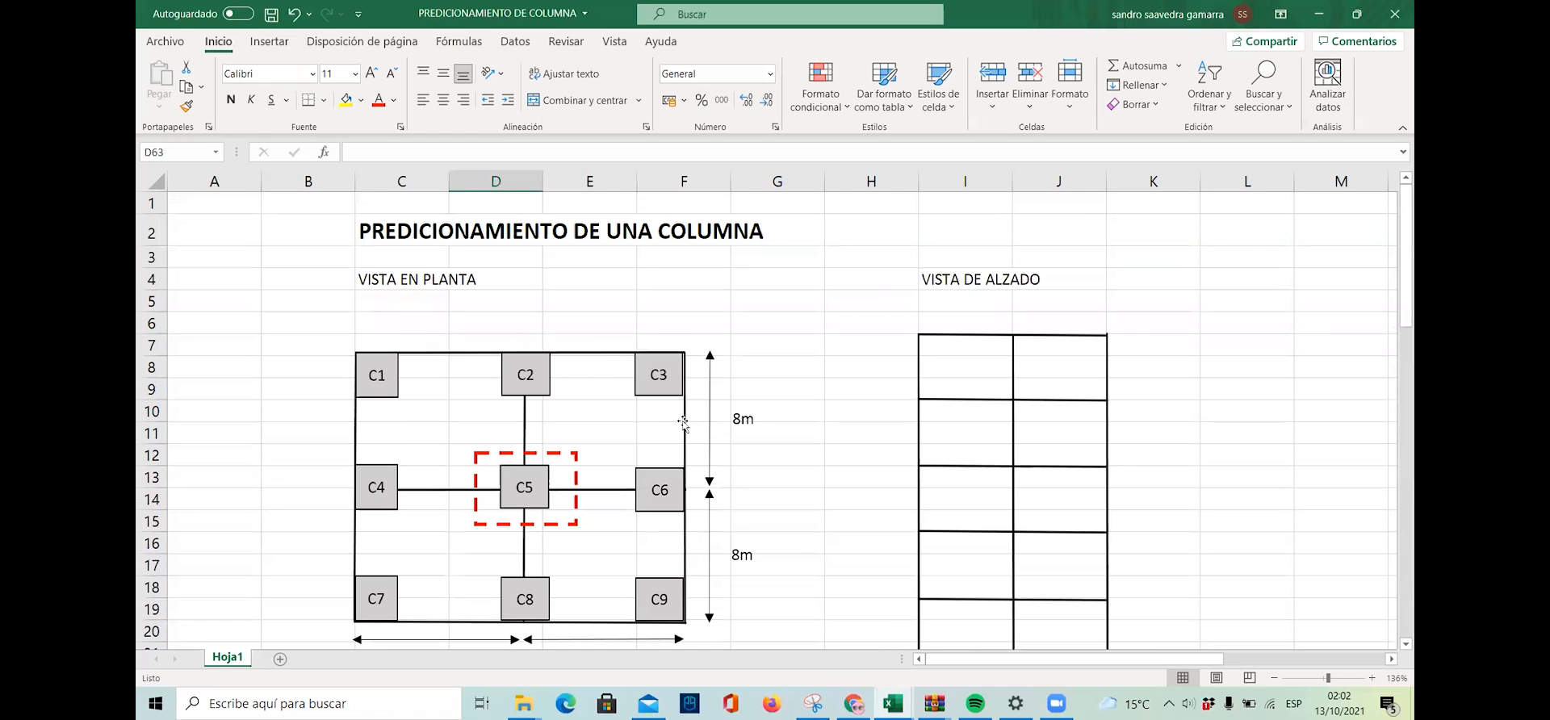